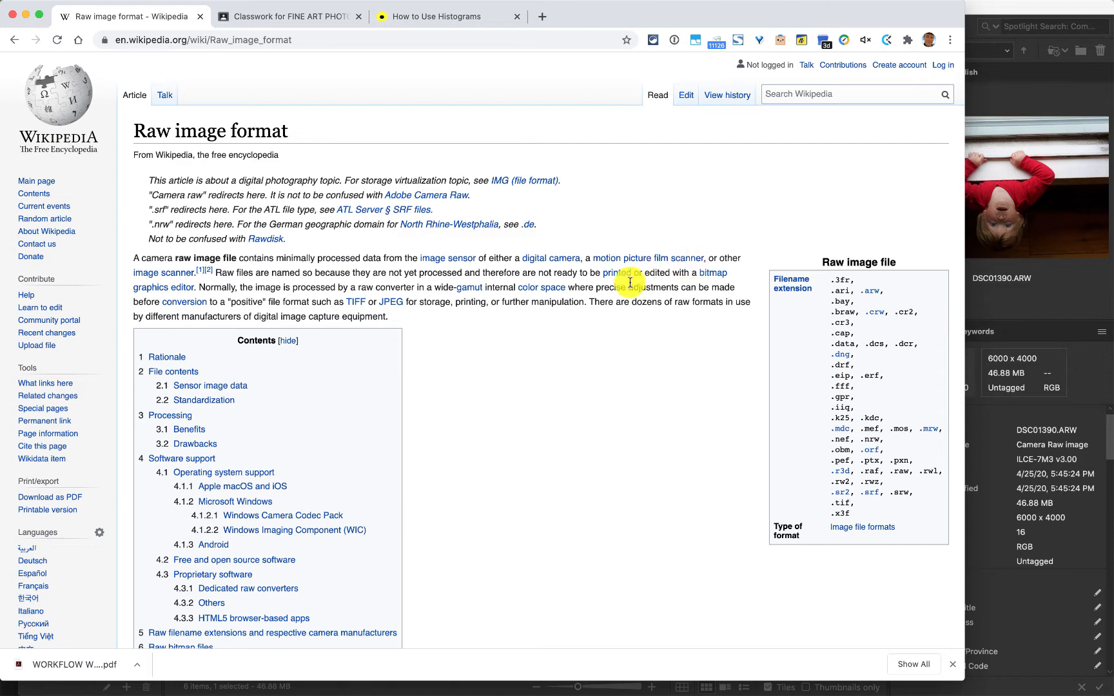
Step: Examine the introduction, contents and Rationale section of the Wikipedia article on raw image format
scroll(539, 467, "down", 1)
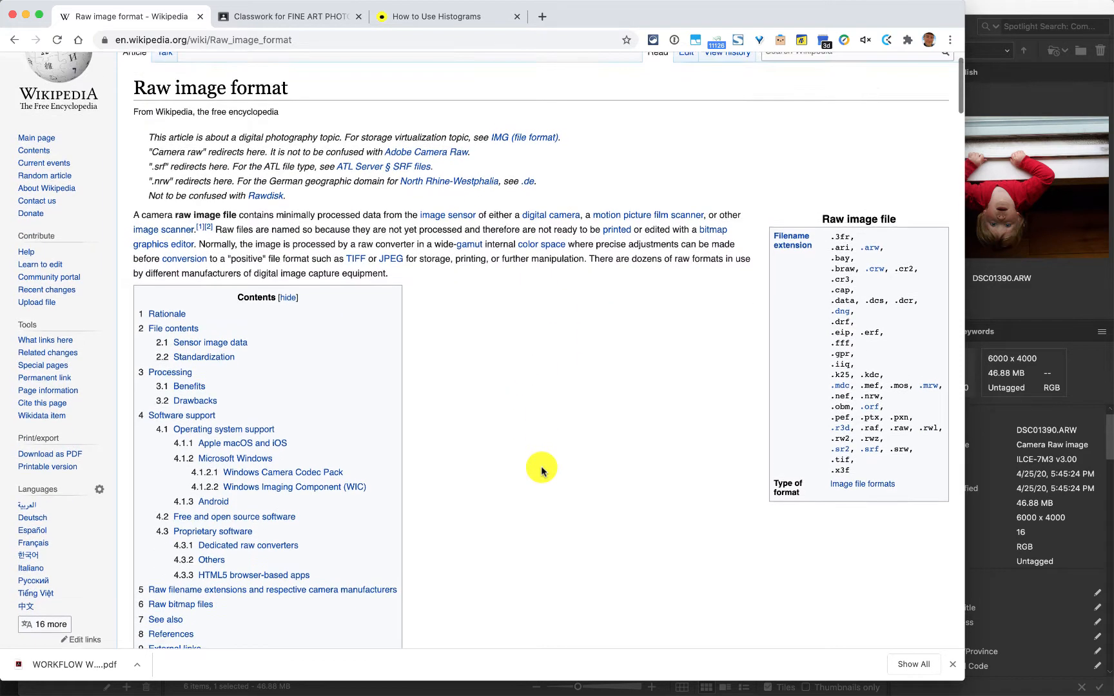
scroll(540, 467, "up", 1)
scroll(571, 522, "down", 5)
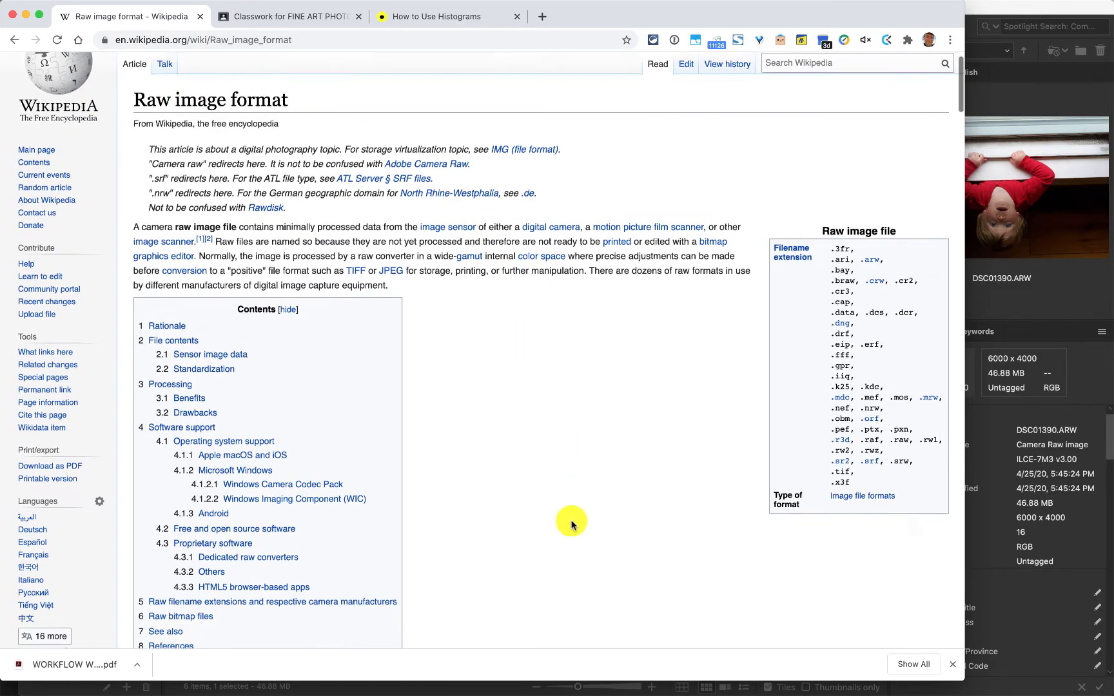
scroll(570, 523, "down", 7)
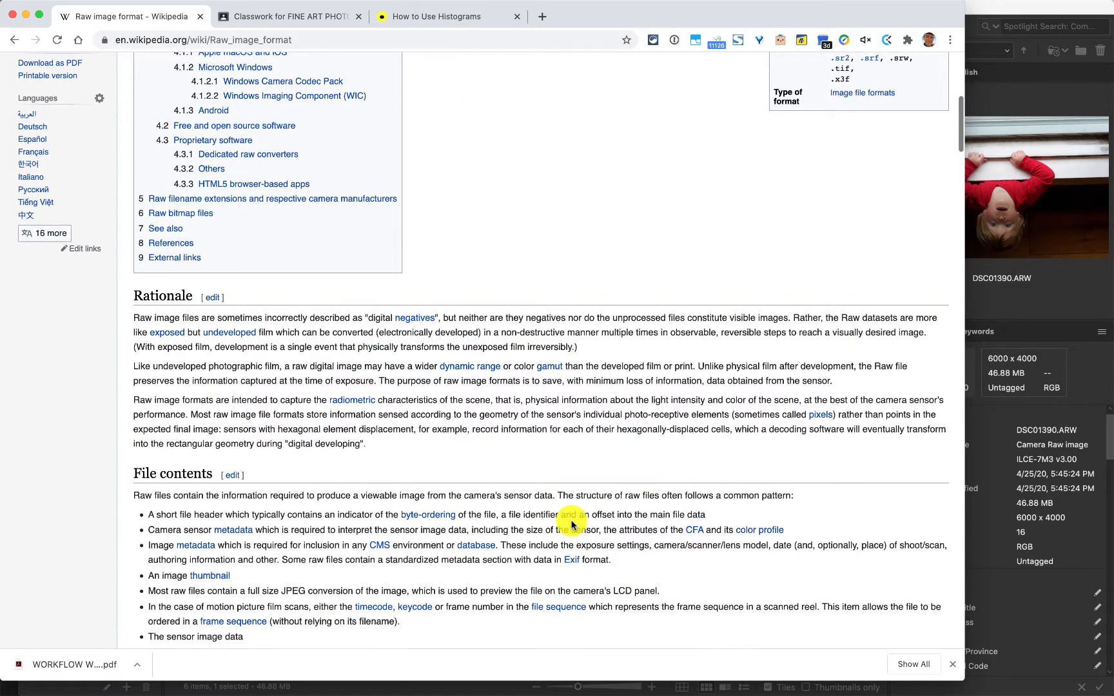
scroll(570, 524, "up", 3)
scroll(570, 524, "up", 6)
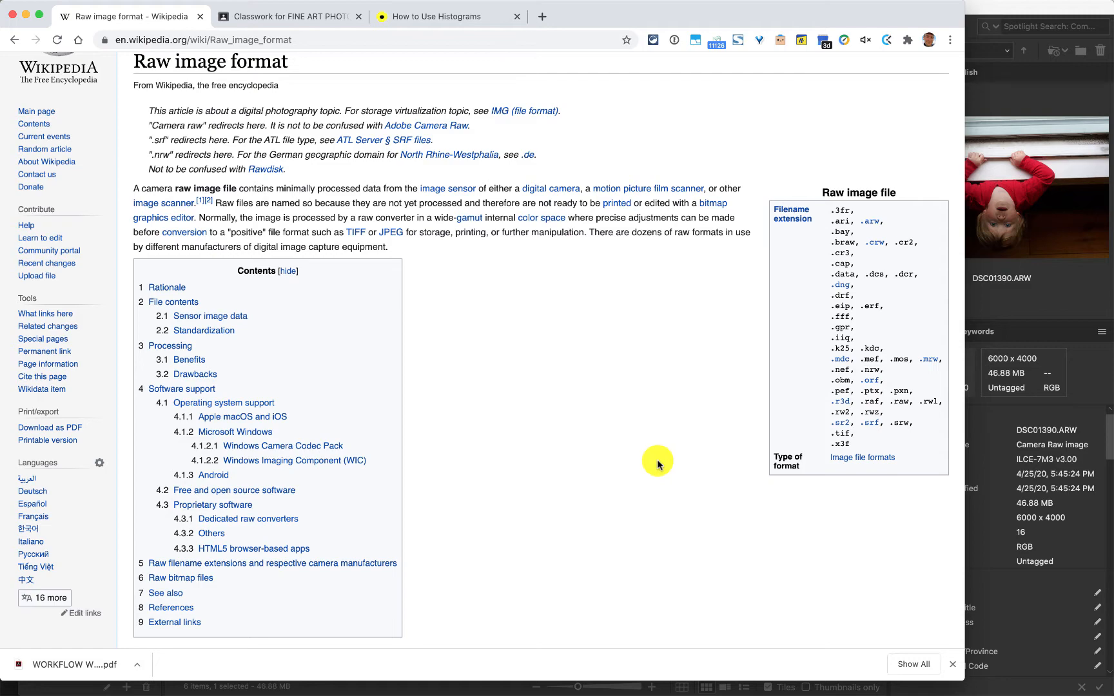
Step: Examine the article's list of raw filename extensions and their camera manufacturers, including Sony's, and return to the article's beginning
scroll(657, 463, "down", 10)
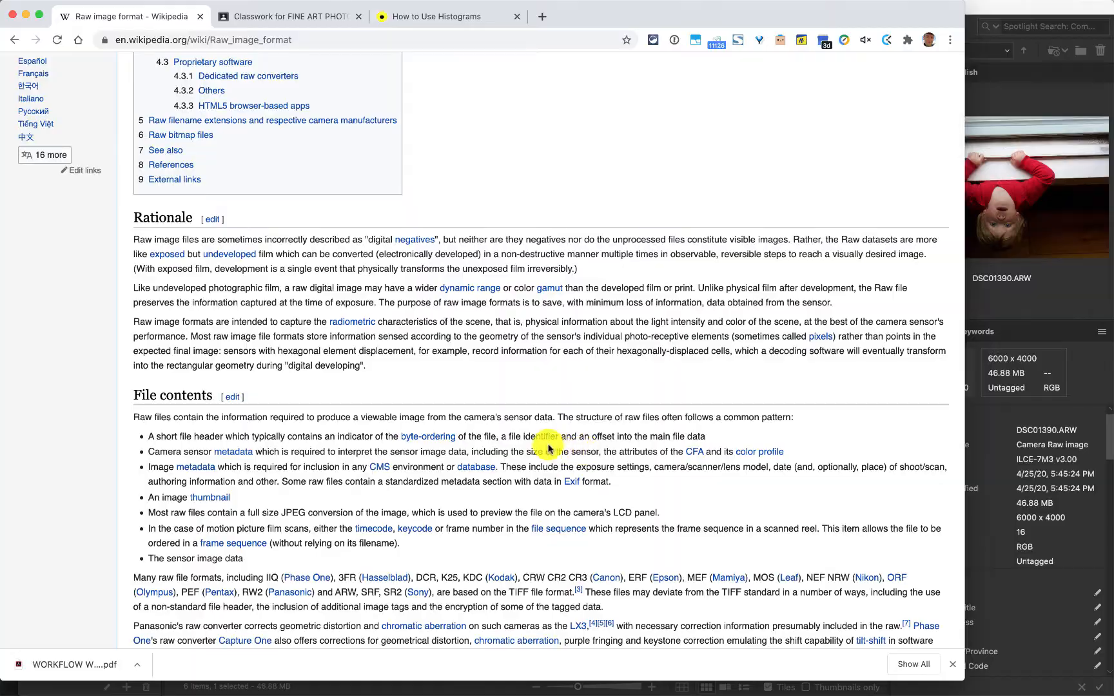
scroll(552, 438, "down", 7)
scroll(552, 439, "down", 20)
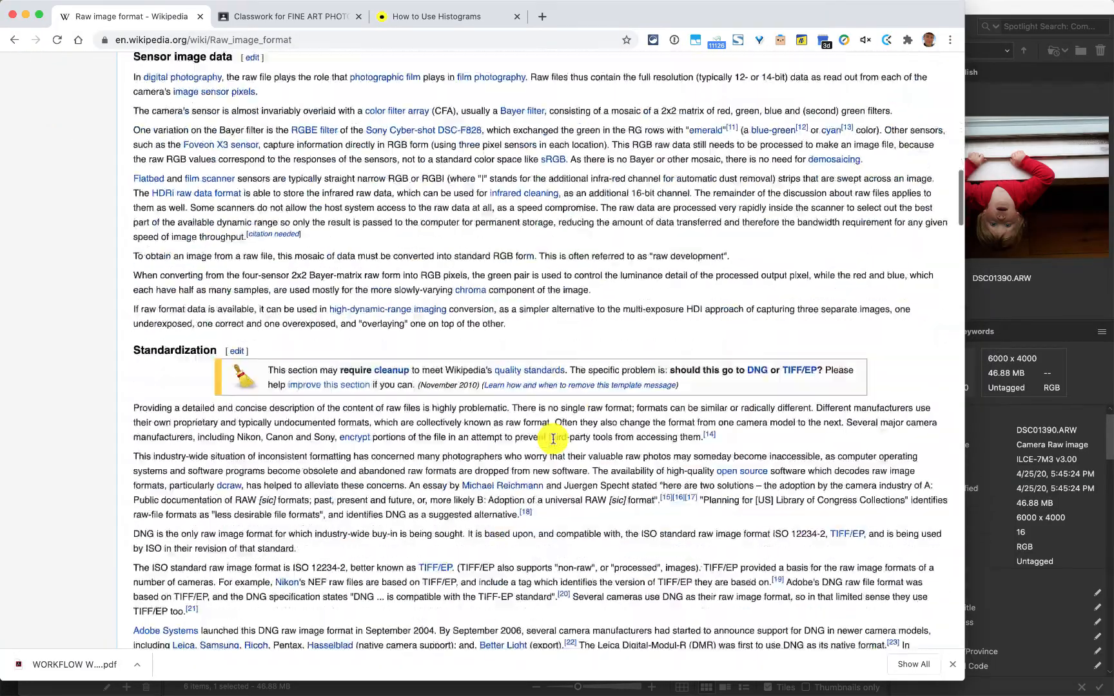
scroll(552, 439, "down", 20)
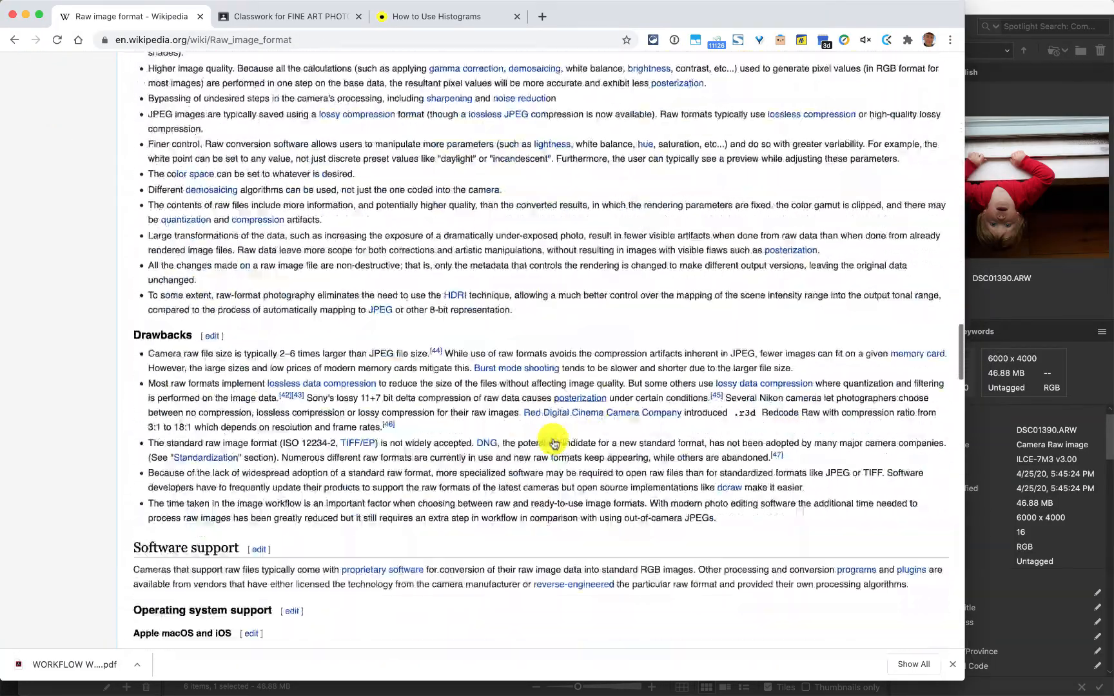
scroll(552, 442, "down", 15)
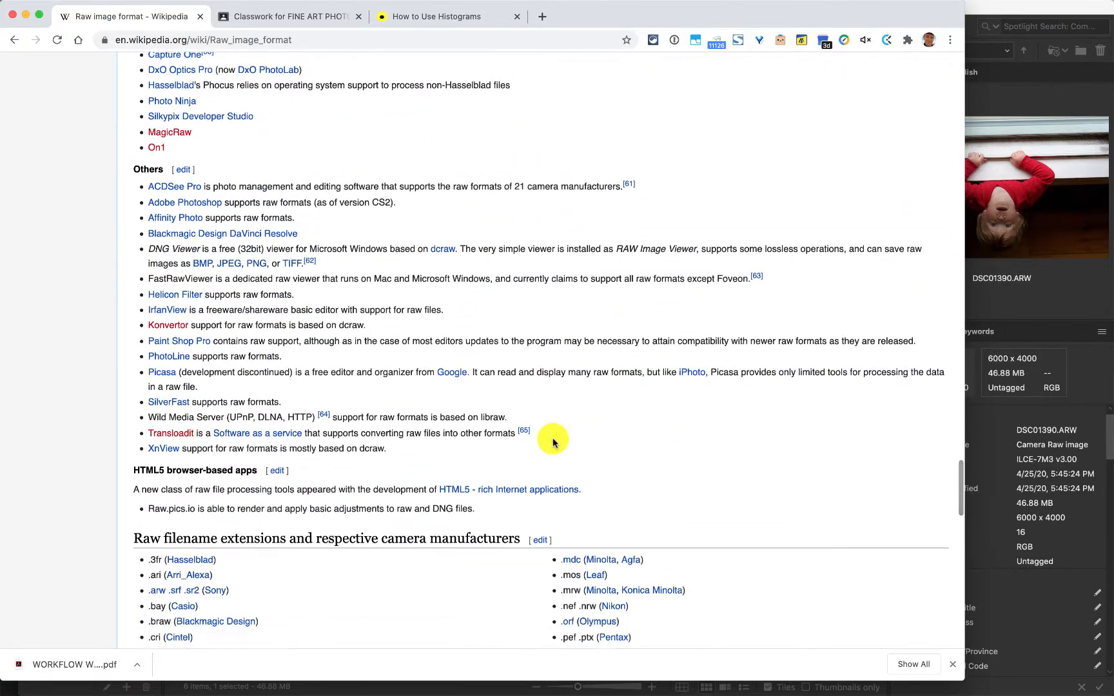
scroll(552, 442, "down", 3)
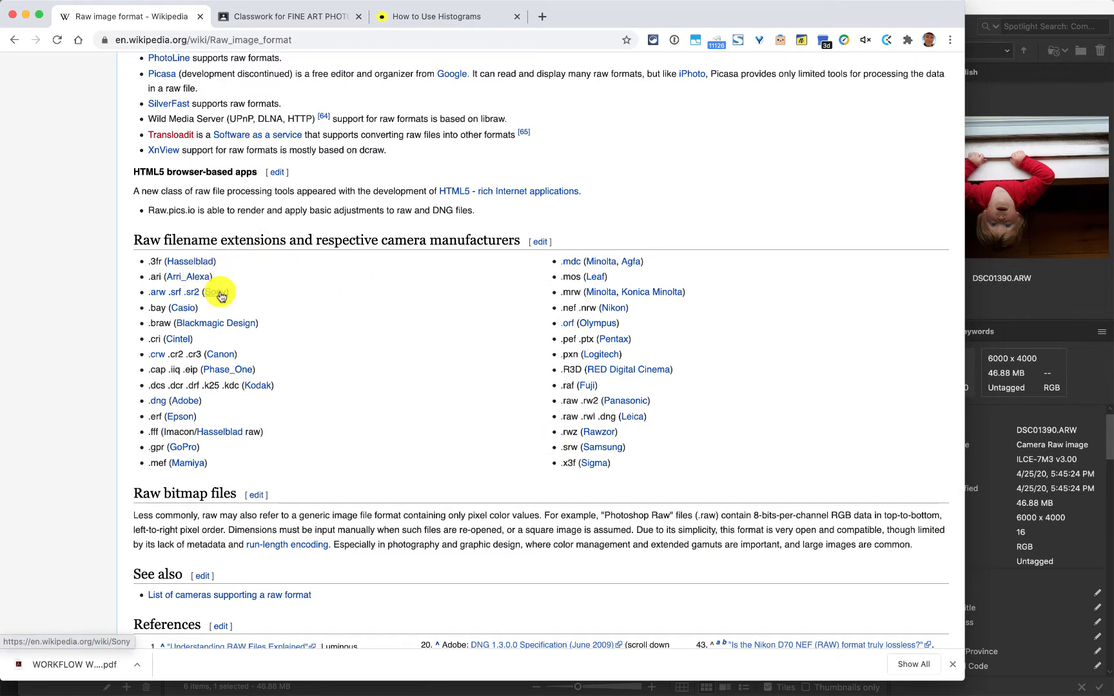
mouse_move(215, 291)
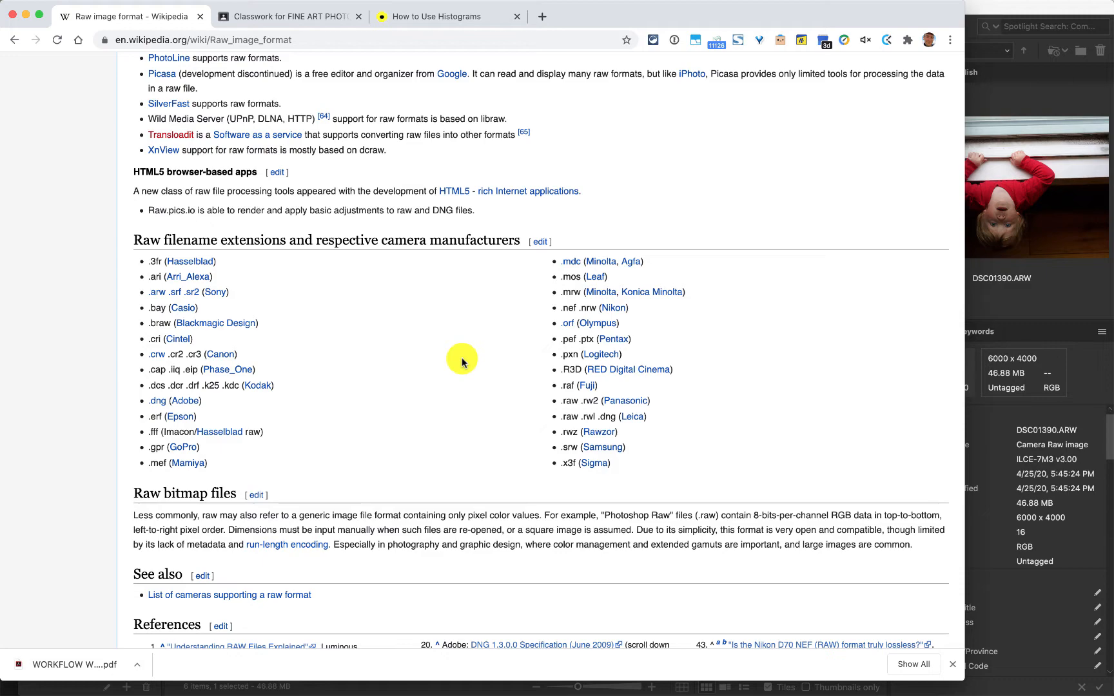
scroll(462, 362, "up", 15)
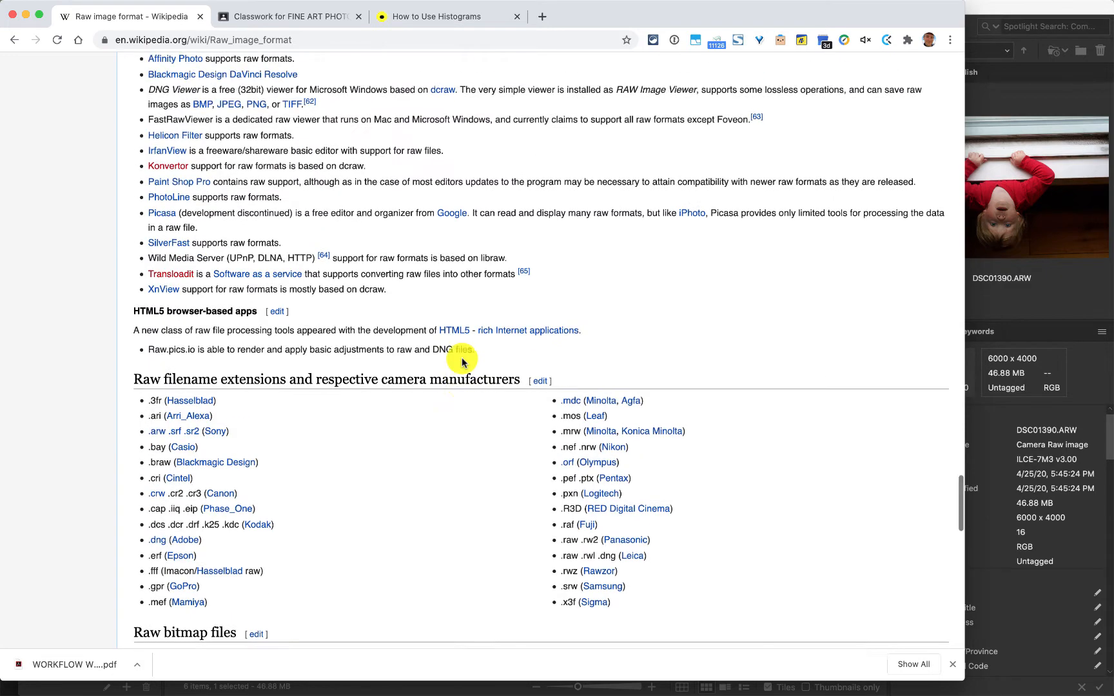
scroll(461, 362, "up", 10)
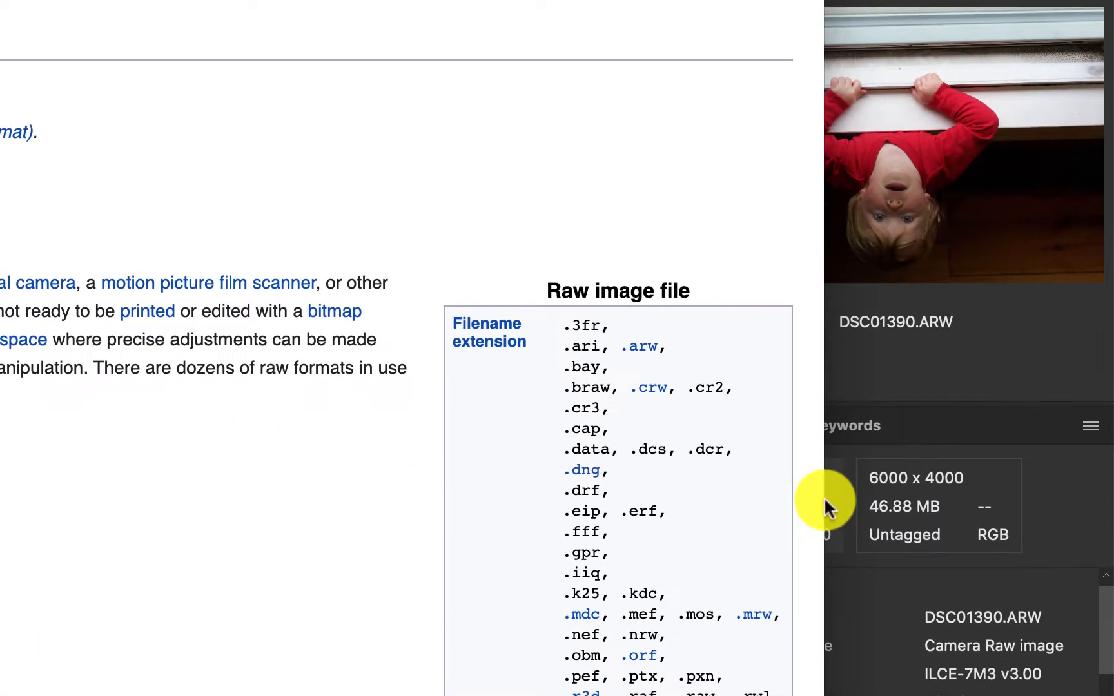
Step: Switch to Adobe Bridge, open DSC01390.ARW in Camera Raw, and look through its Basic and Curve adjustments
left_click(1039, 308)
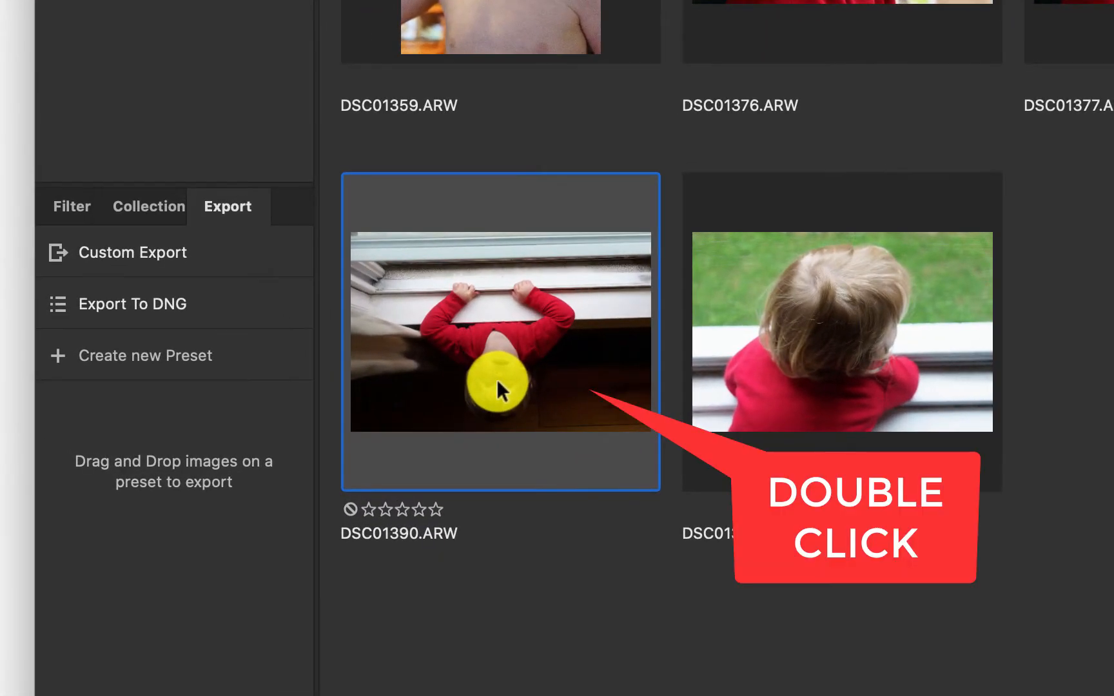
double_click(497, 382)
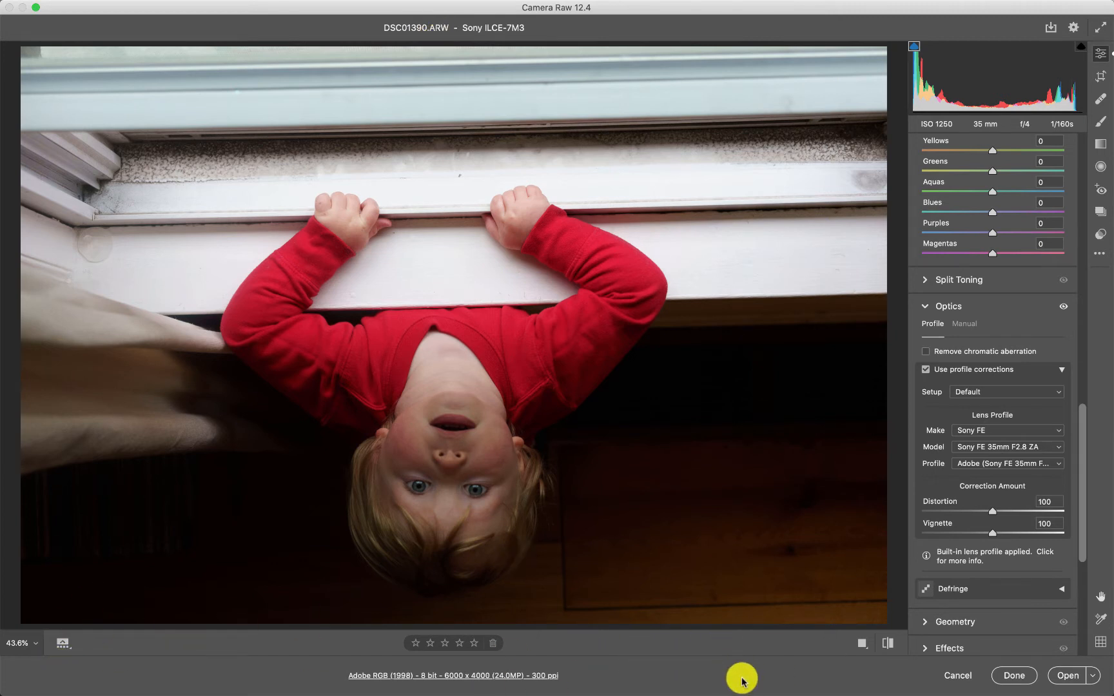
scroll(1008, 276, "up", 15)
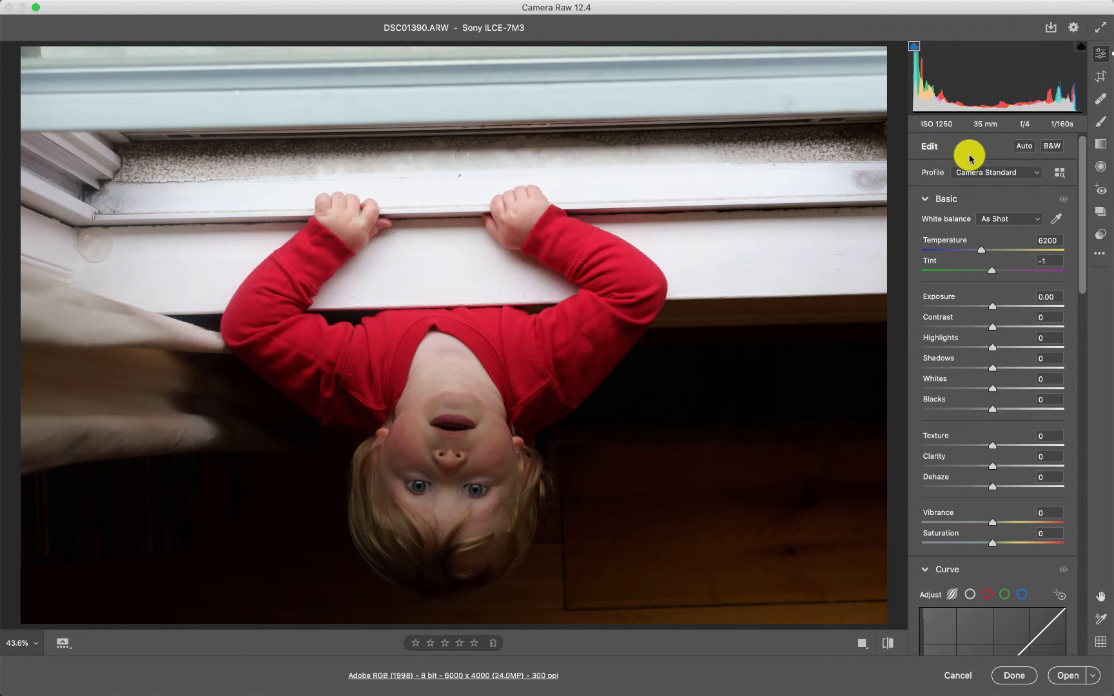
scroll(959, 481, "down", 5)
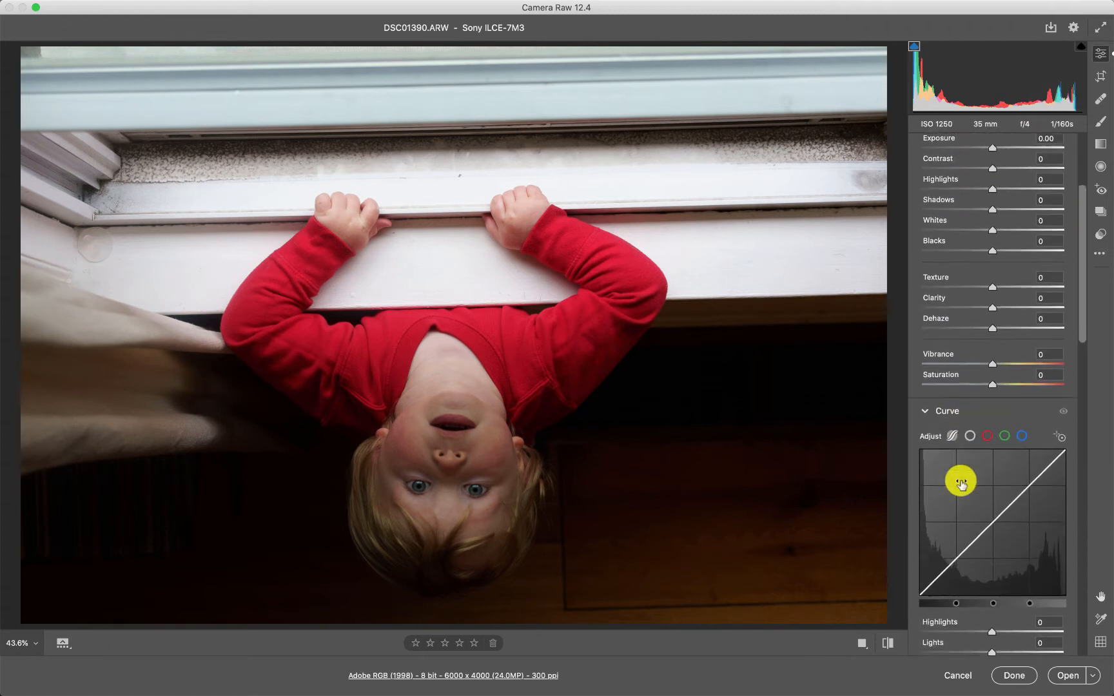
scroll(960, 482, "down", 4)
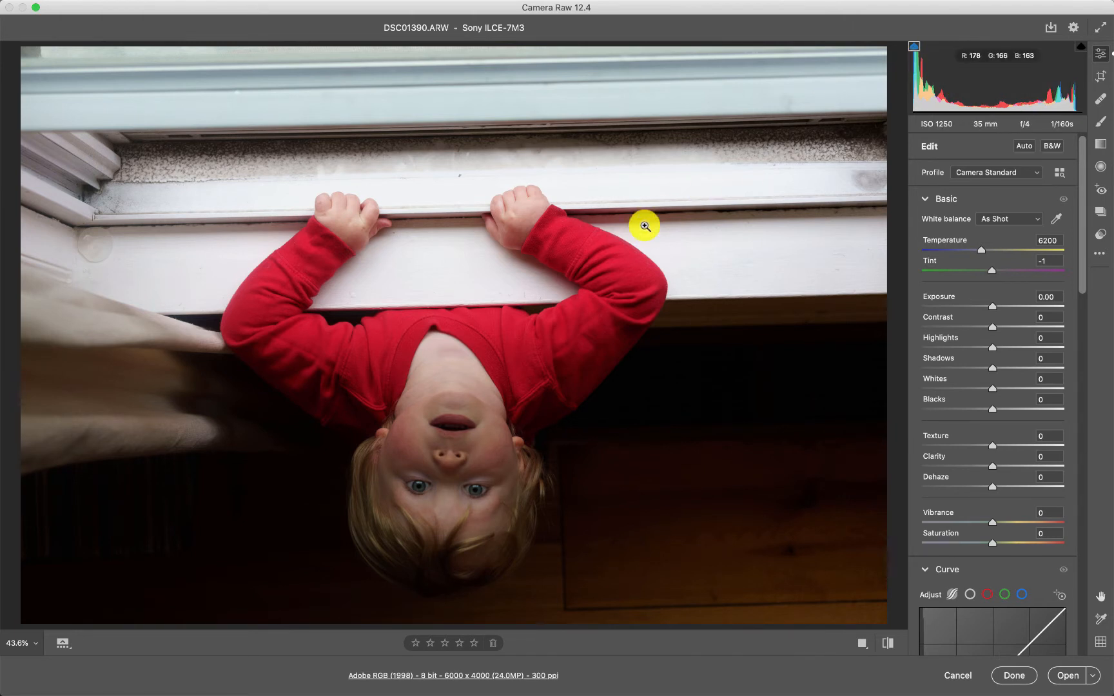
Step: Switch to the browser's Google Classroom page and open WORKFLOW WEB 2020.pdf from the Workflow Document material under LOGISTICS/MATERIALS
key("ctrl+Up")
left_click(269, 435)
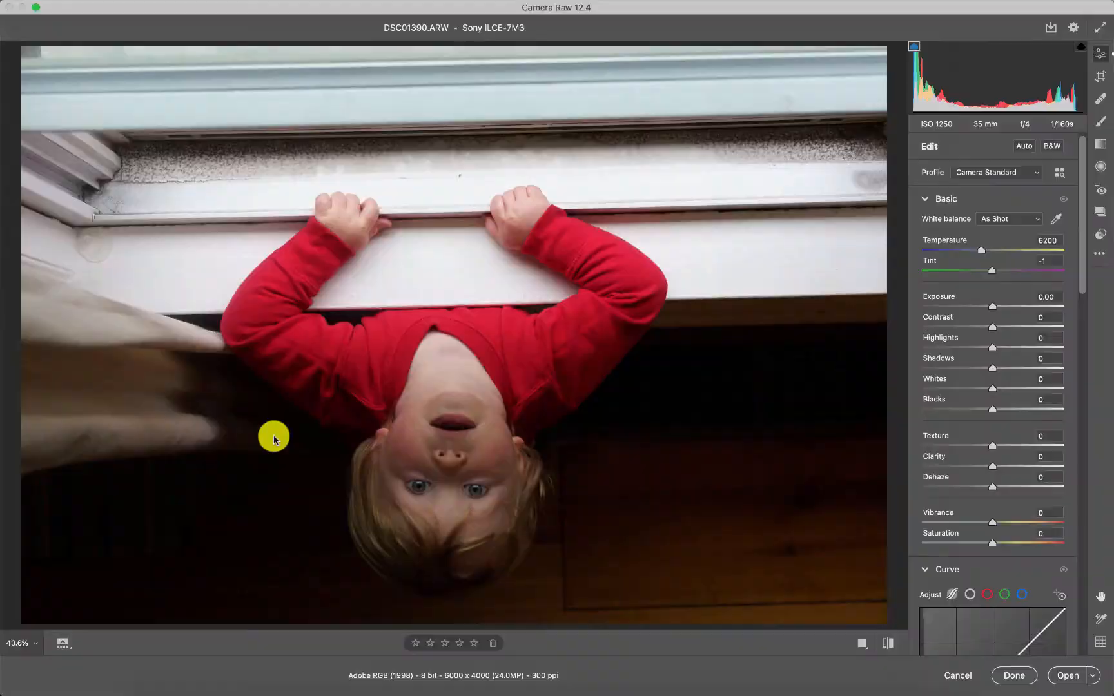
left_click(293, 17)
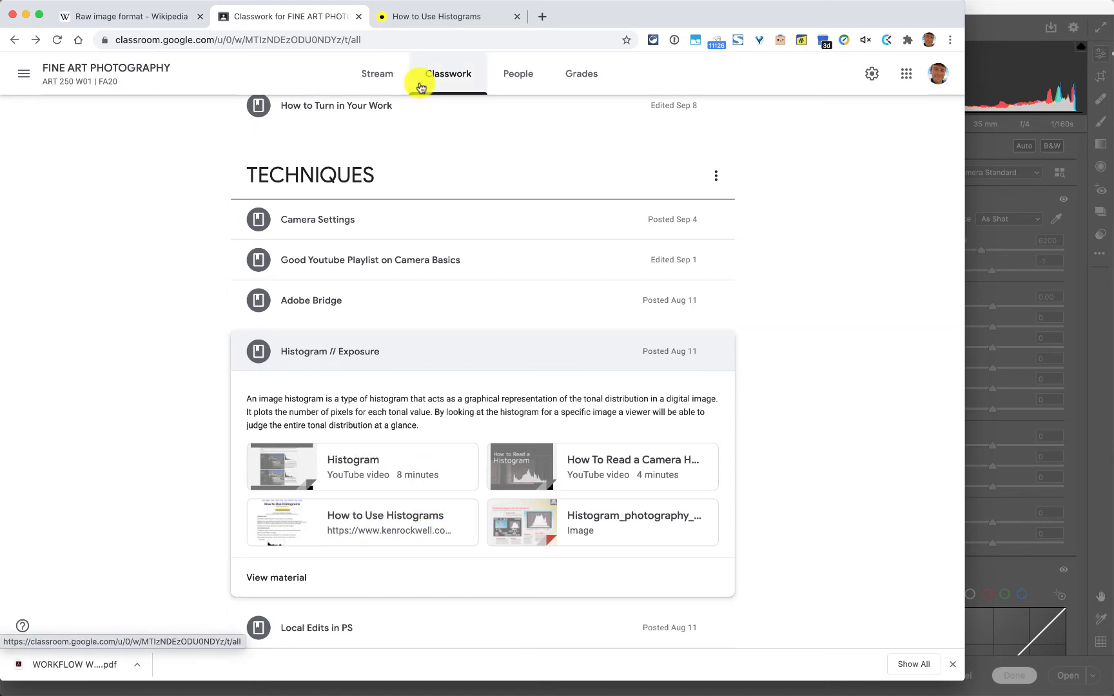
scroll(418, 264, "up", 5)
scroll(418, 267, "up", 3)
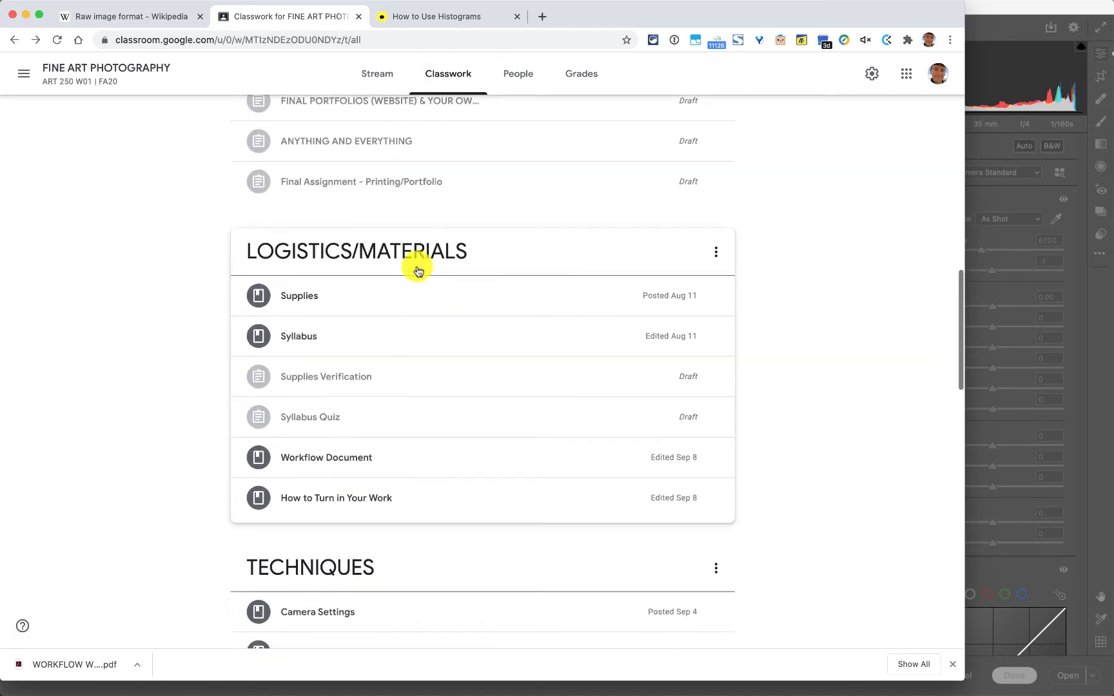
left_click(355, 461)
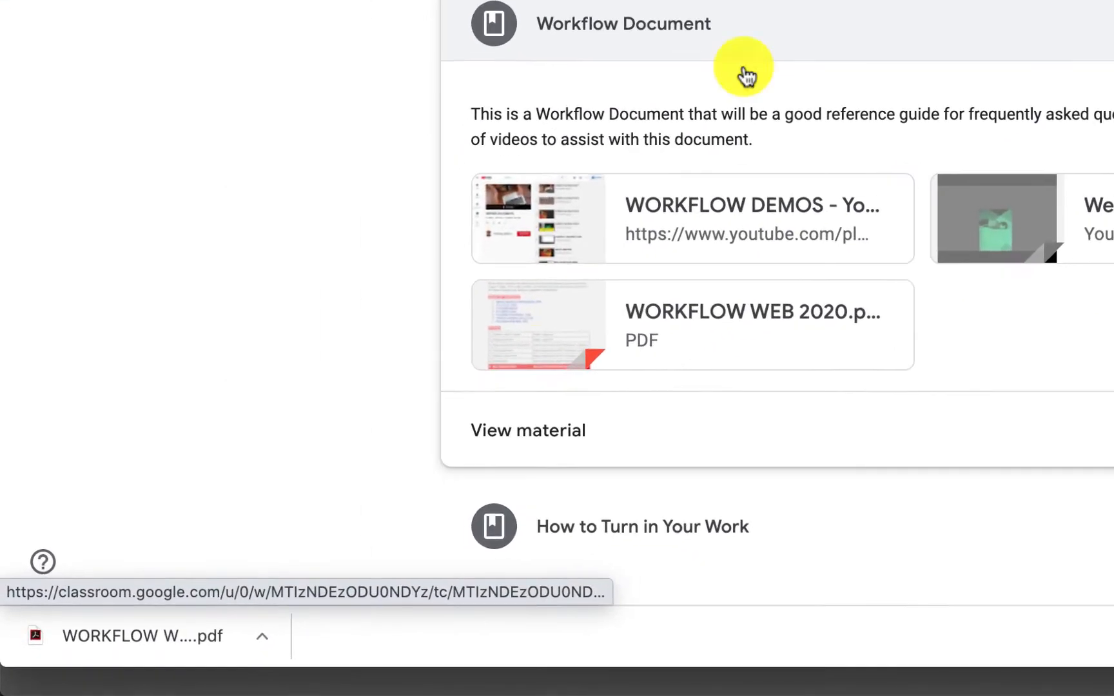
left_click(285, 515)
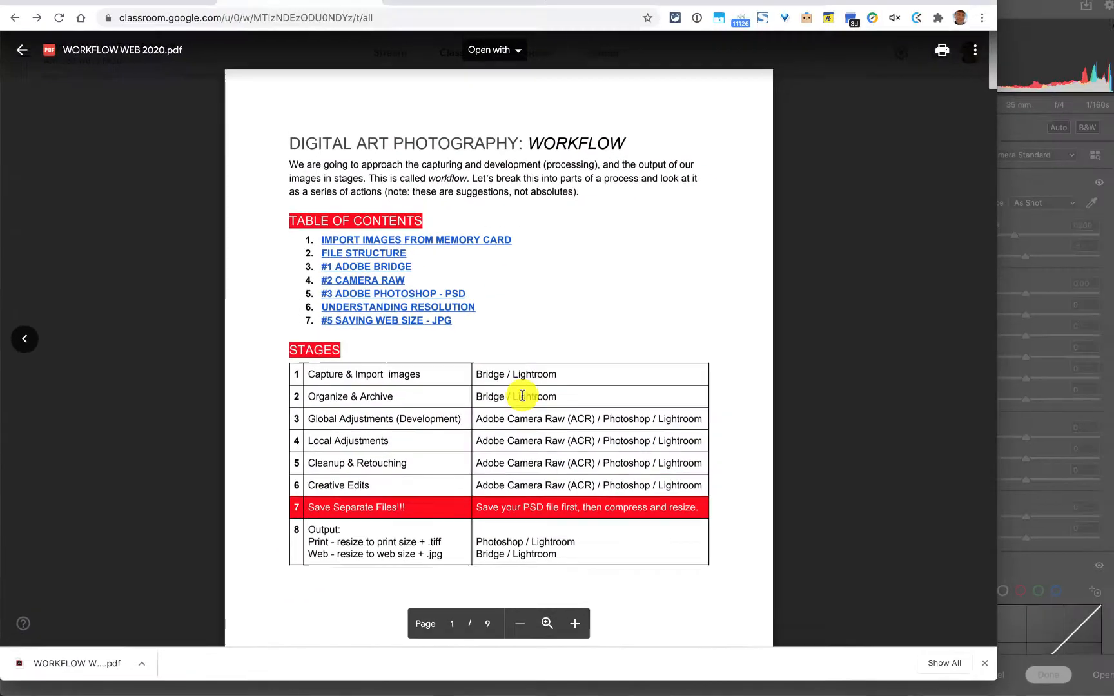
Step: Examine the #2 CAMERA RAW section on page 4 of the workflow PDF, covering clipping warnings, lens profile and white balance
scroll(515, 413, "down", 5)
scroll(507, 405, "down", 20)
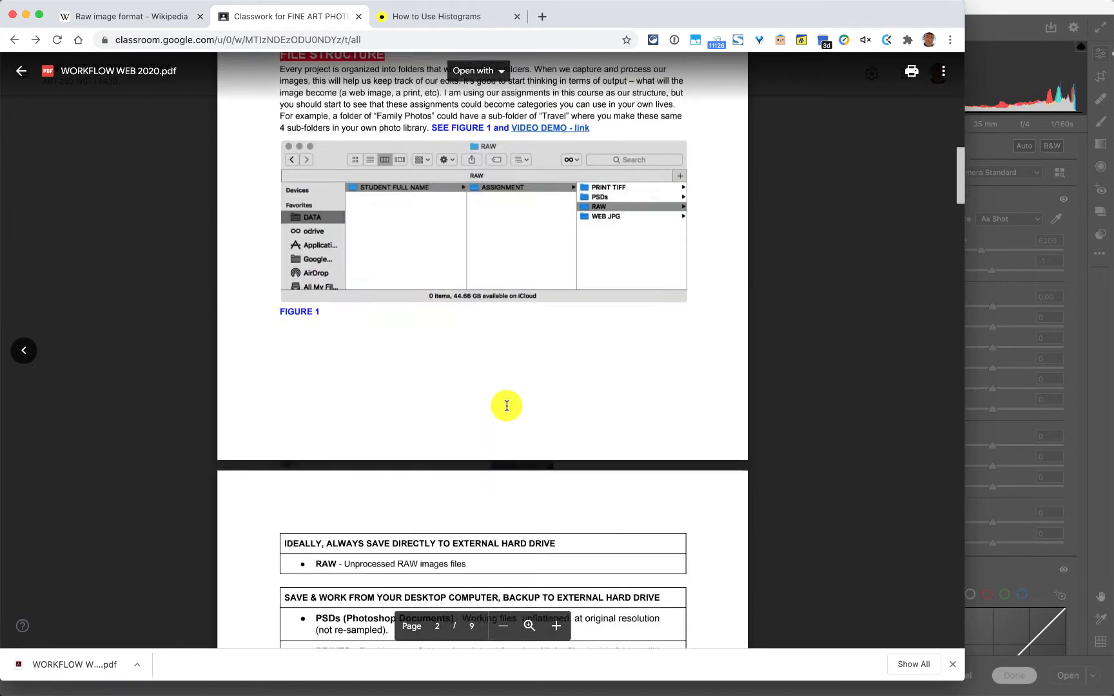
scroll(506, 405, "down", 5)
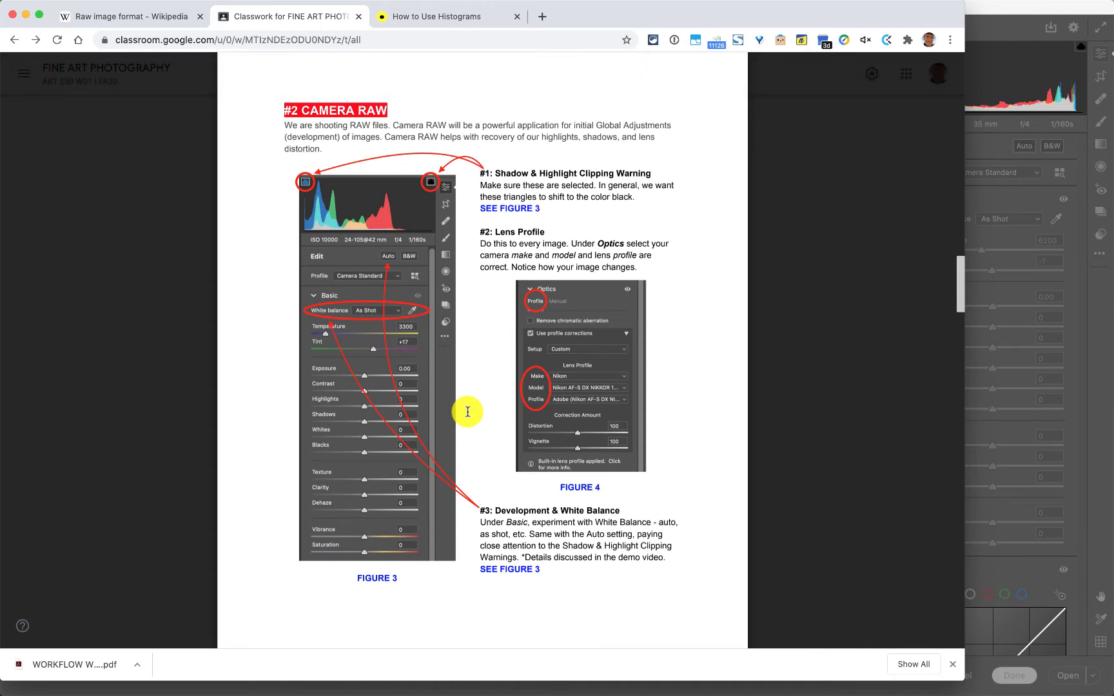
scroll(467, 411, "down", 6)
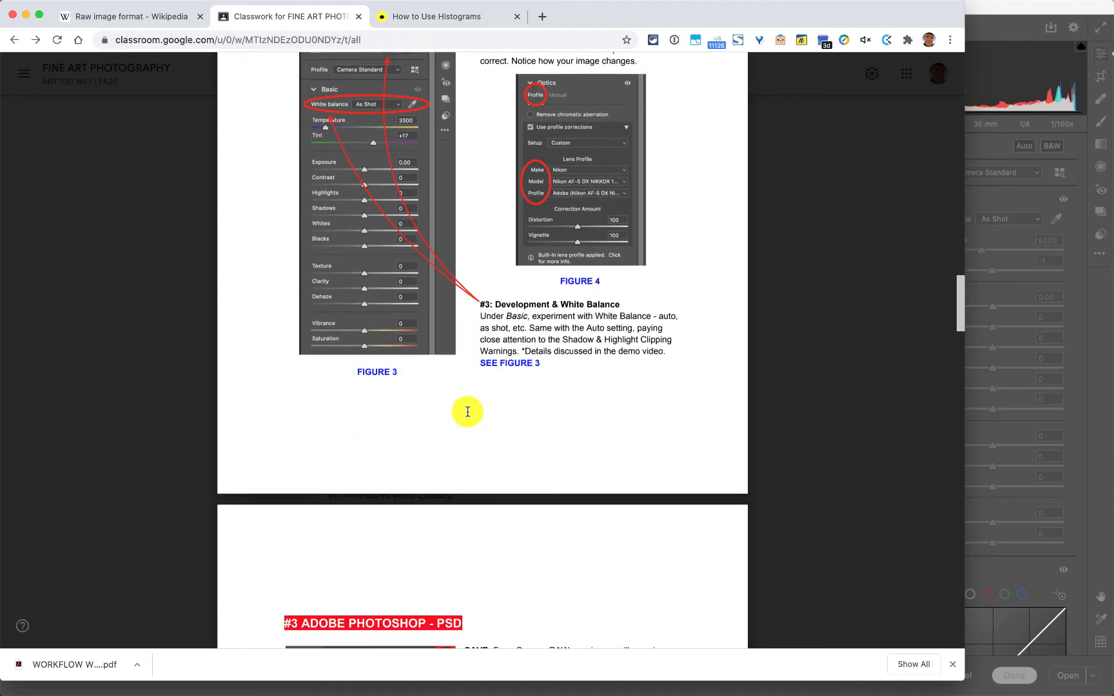
scroll(467, 412, "up", 7)
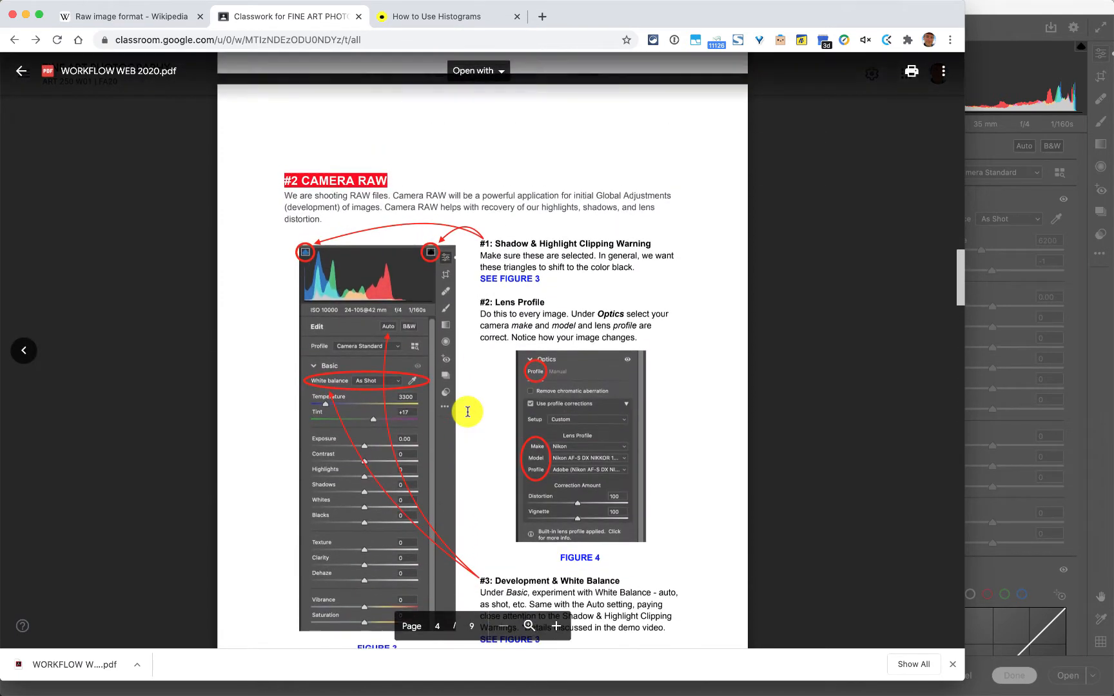
scroll(468, 411, "down", 1)
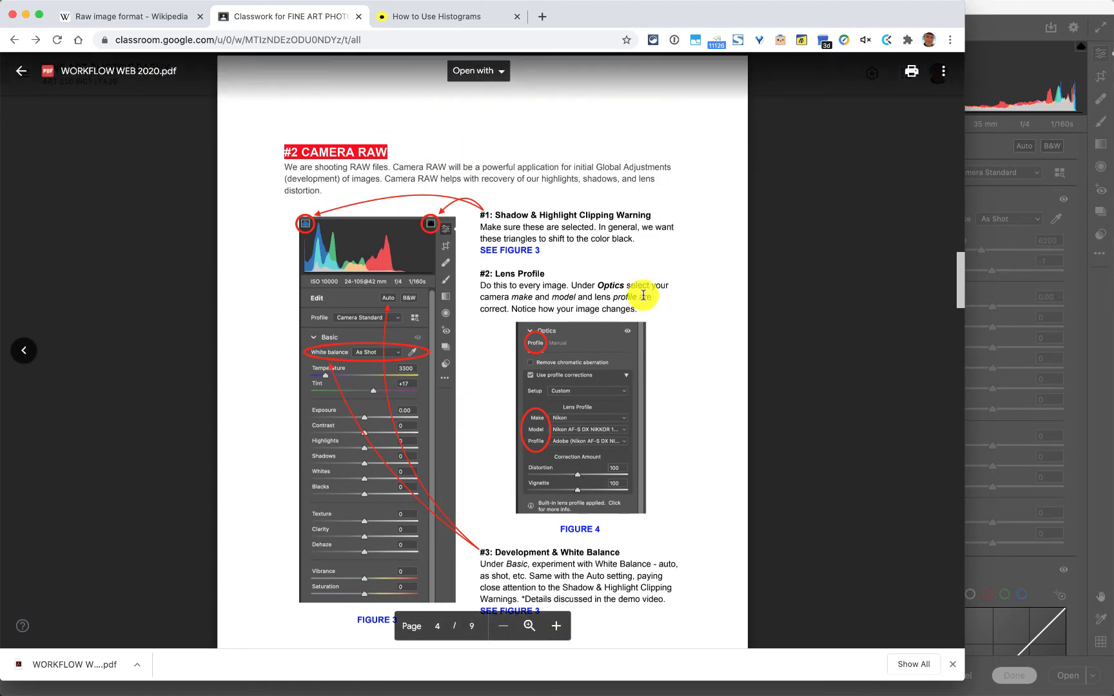
Step: Switch to the workflow PDF in Preview, widen its window, and follow the table of contents link to #2 CAMERA RAW
mouse_move(544, 688)
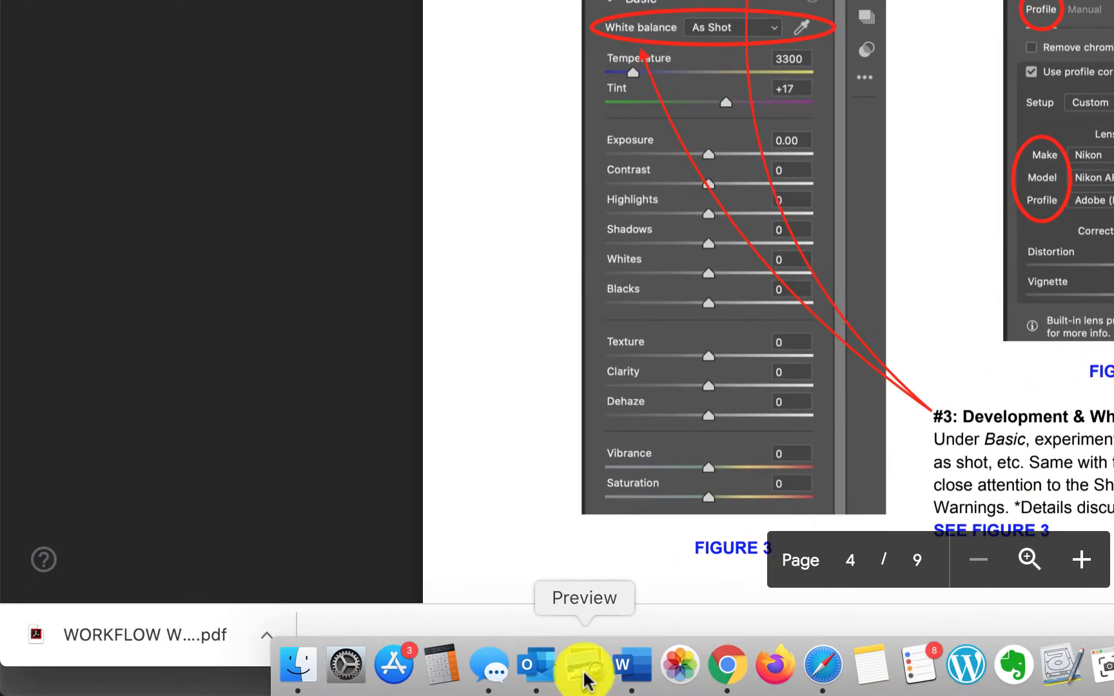
left_click(584, 676)
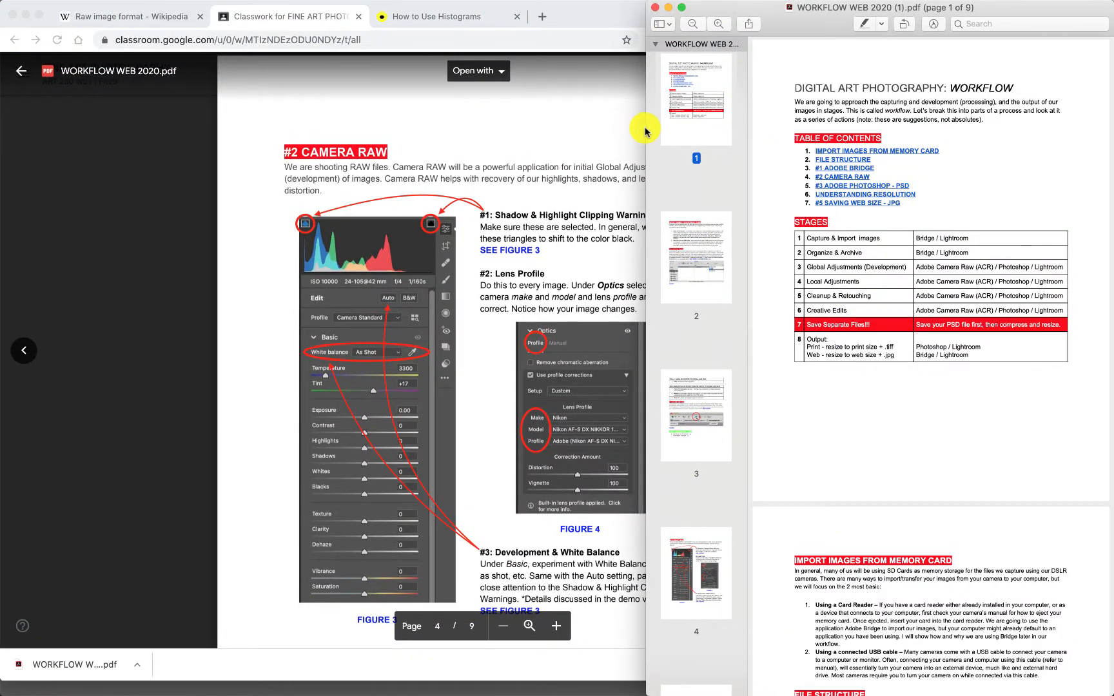
left_click_drag(641, 131, 480, 136)
scroll(786, 172, "up", 5)
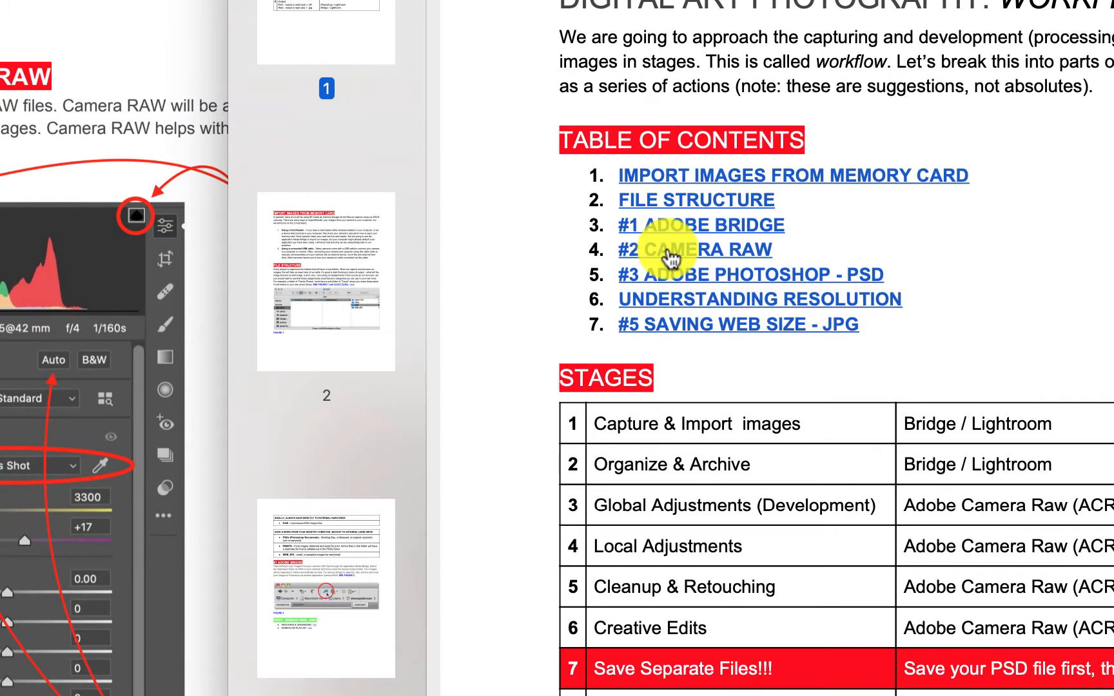
left_click(670, 258)
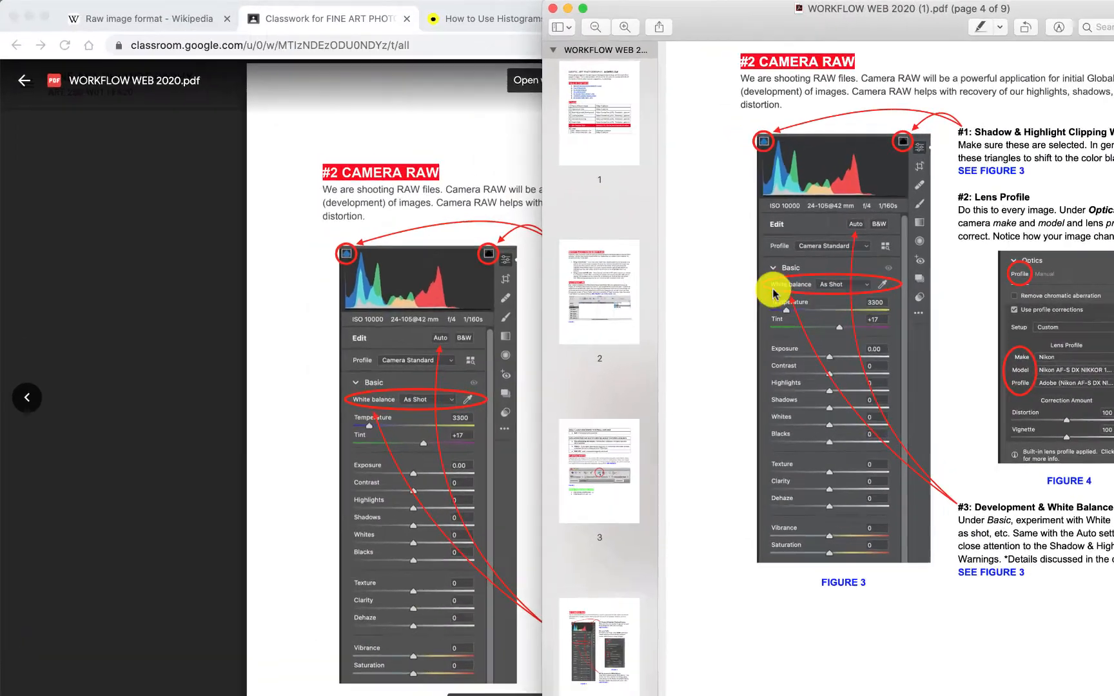
Step: Return to the browser, show the How to Use Histograms article, and view its introduction and histogram basics
left_click(381, 149)
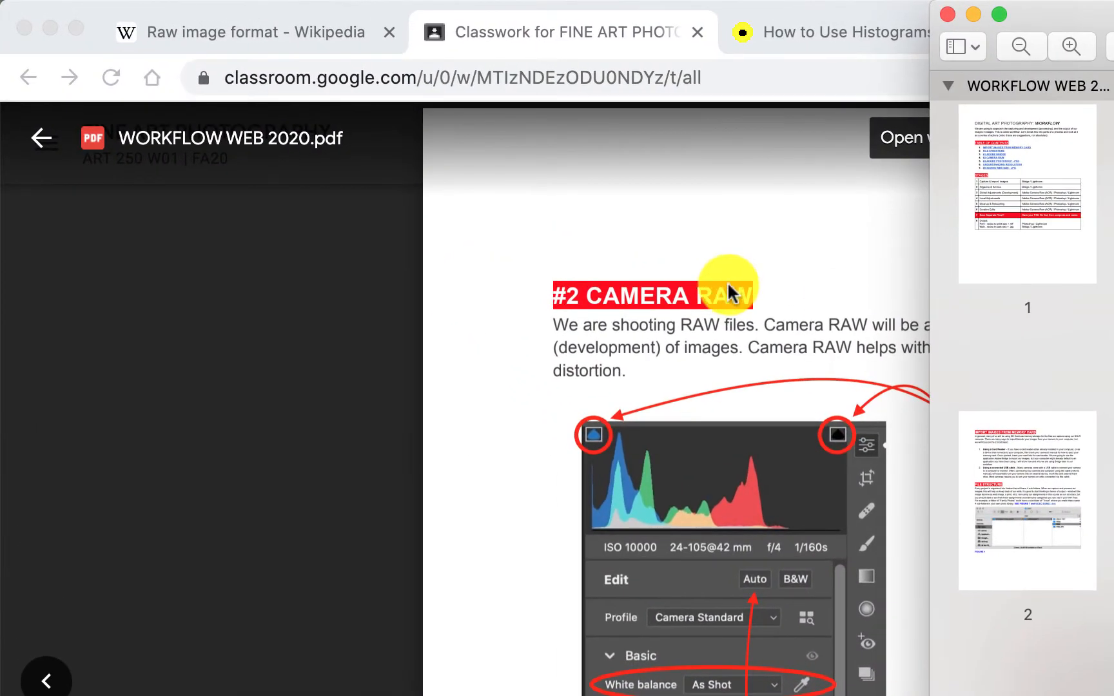
scroll(989, 591, "up", 20)
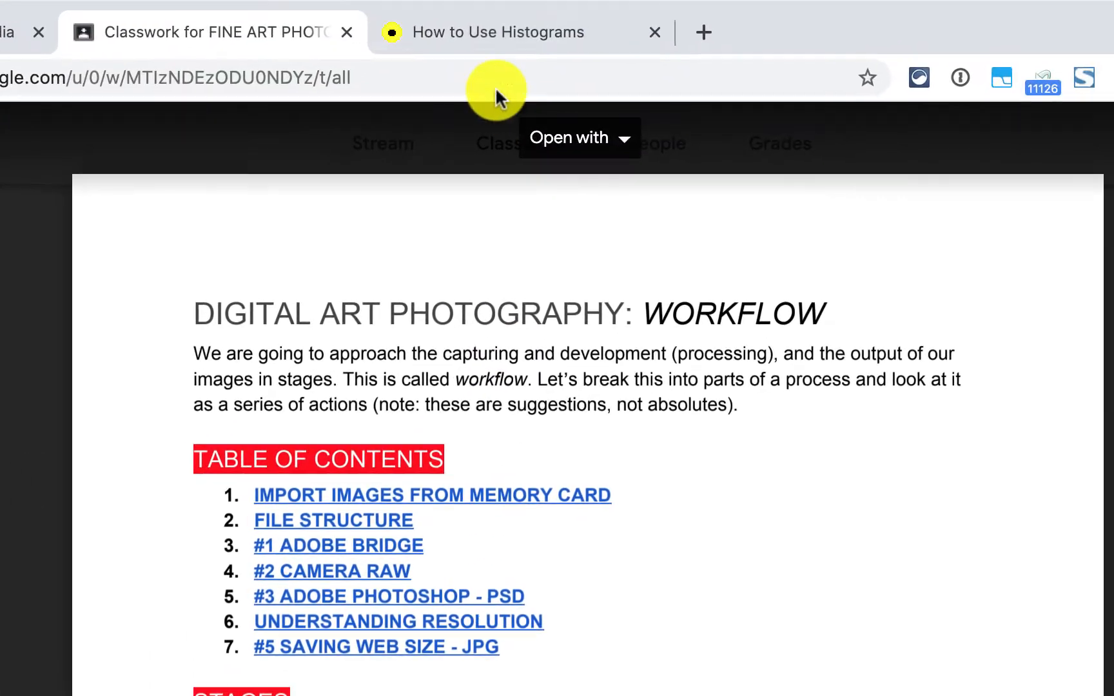
left_click(497, 33)
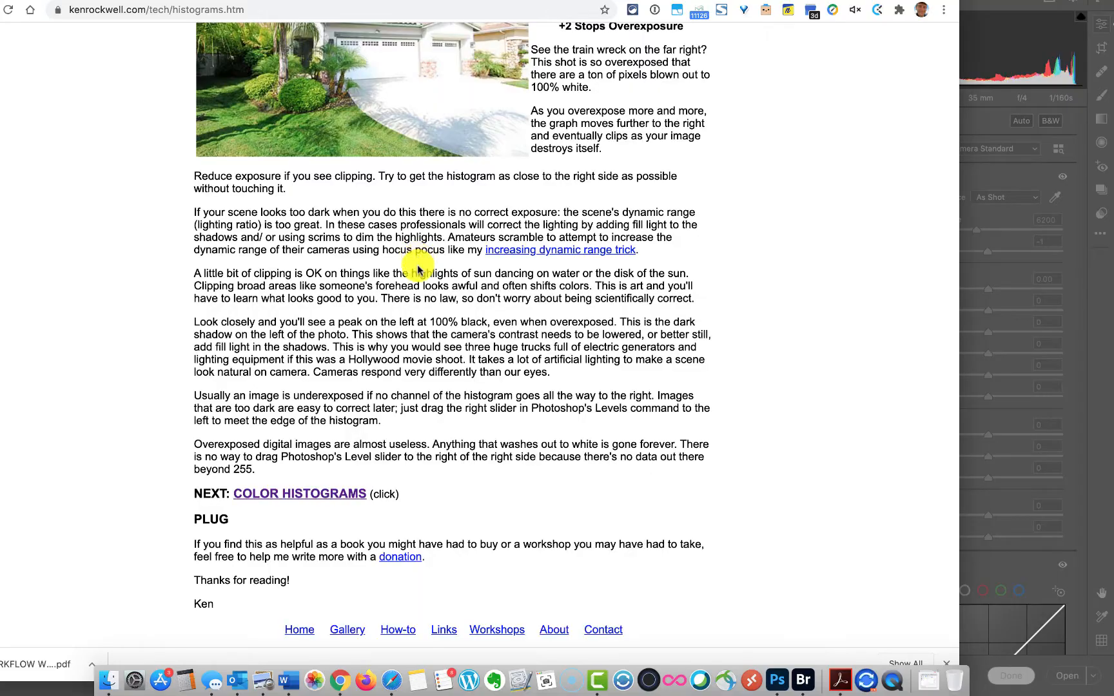
scroll(418, 261, "up", 20)
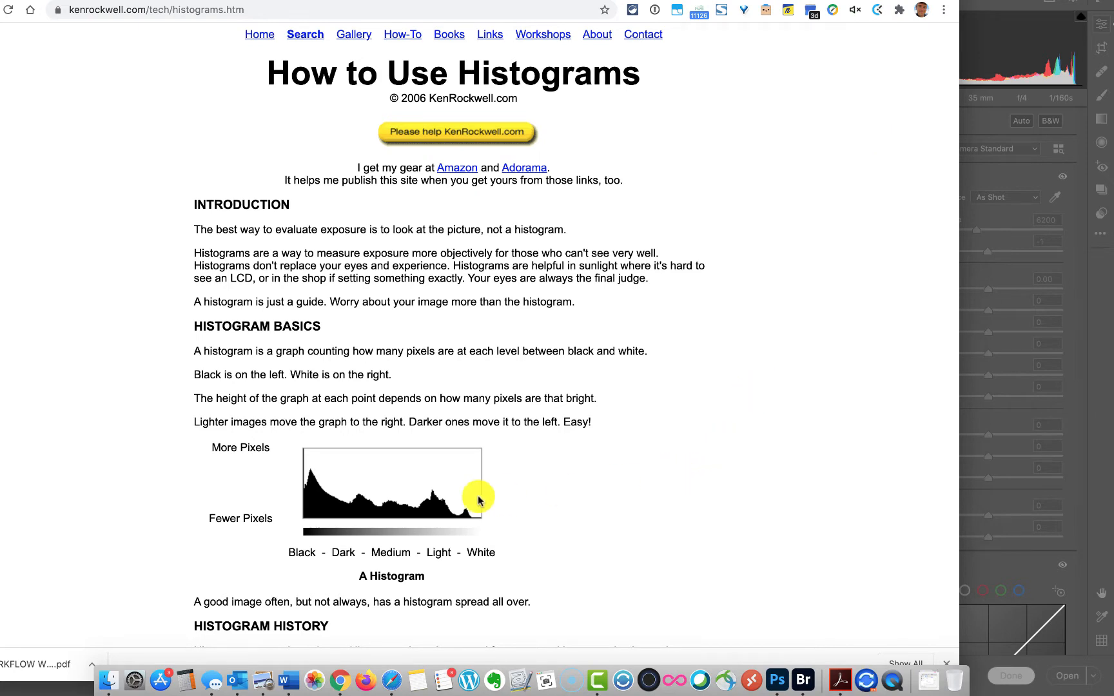
Step: Return from the histogram article to Camera Raw, apply the Auto tone adjustments and turn on the shadow clipping warning
scroll(478, 499, "down", 2)
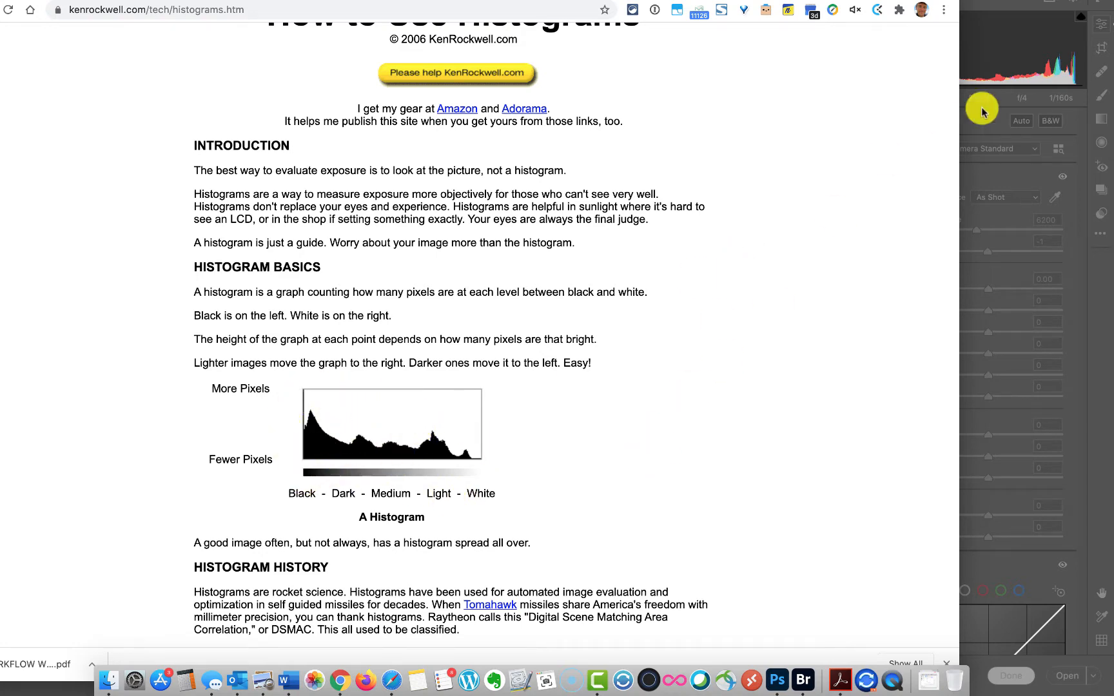
left_click(996, 71)
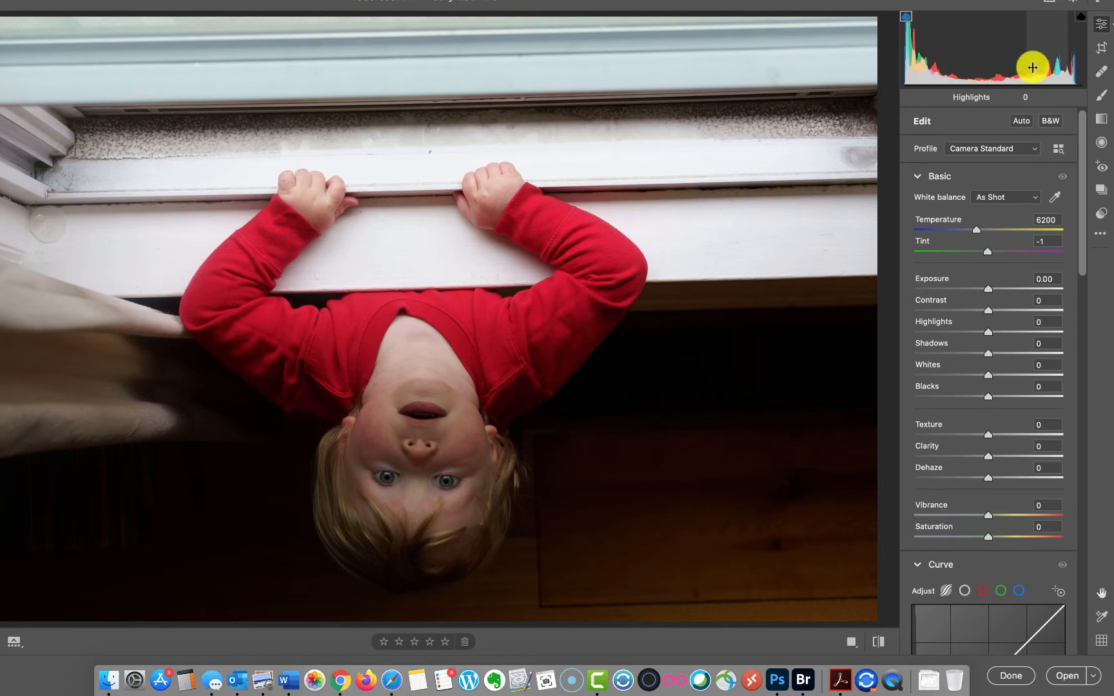
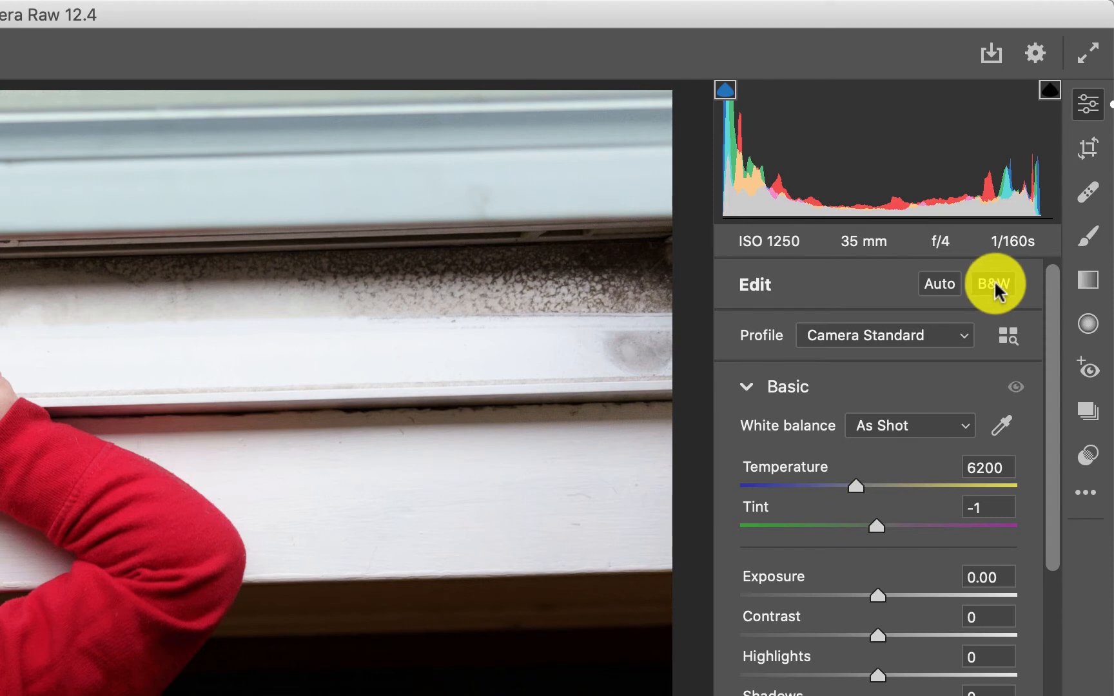
left_click(935, 279)
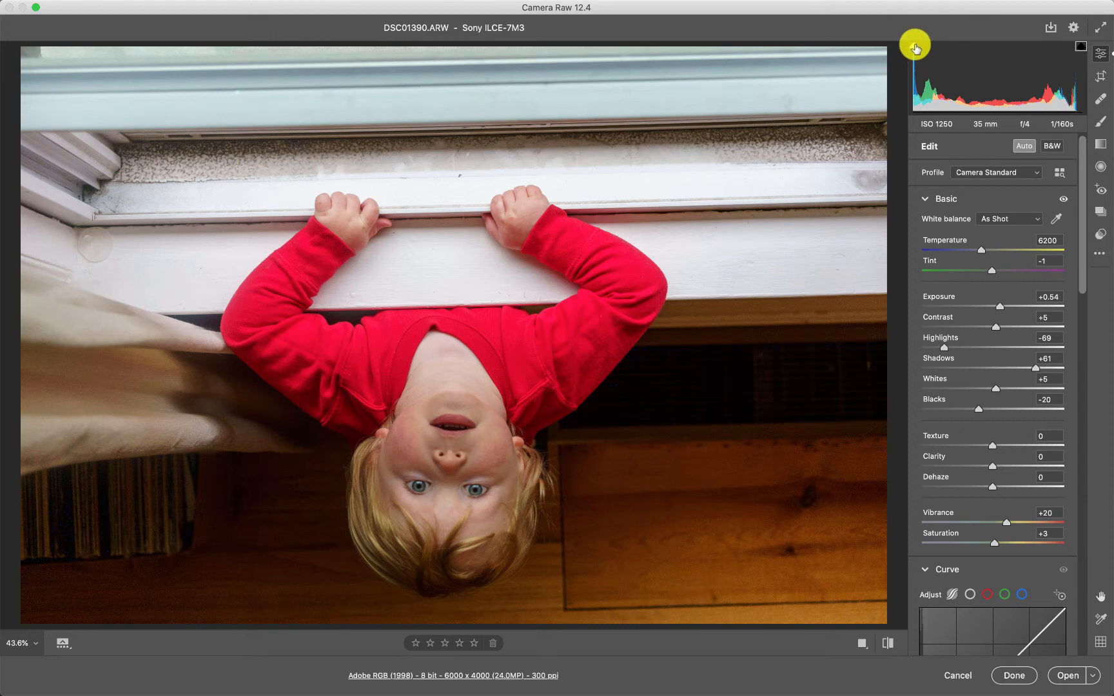
left_click(914, 46)
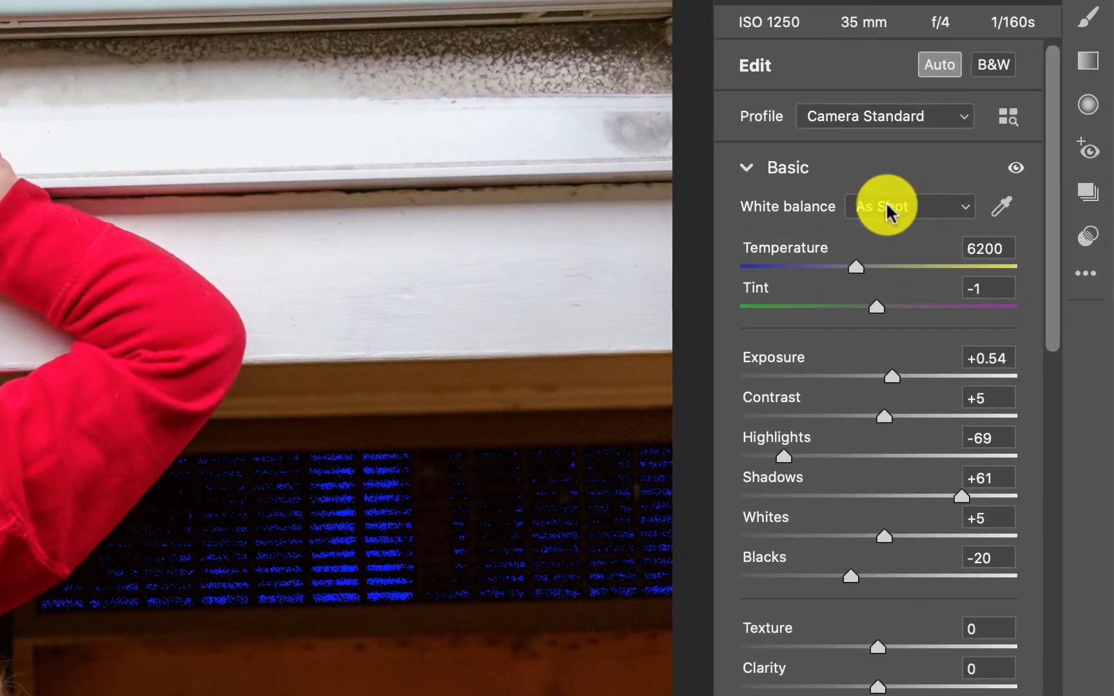
Step: Try the Daylight white balance preset on the photo, followed by the Auto preset
left_click(987, 233)
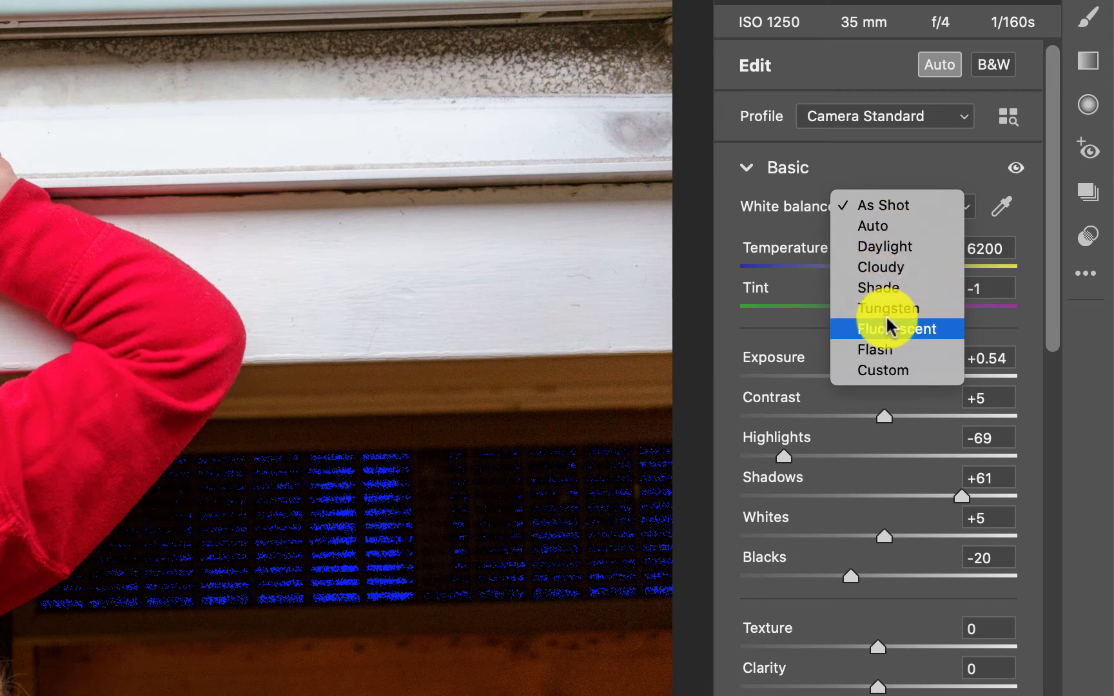
left_click(886, 248)
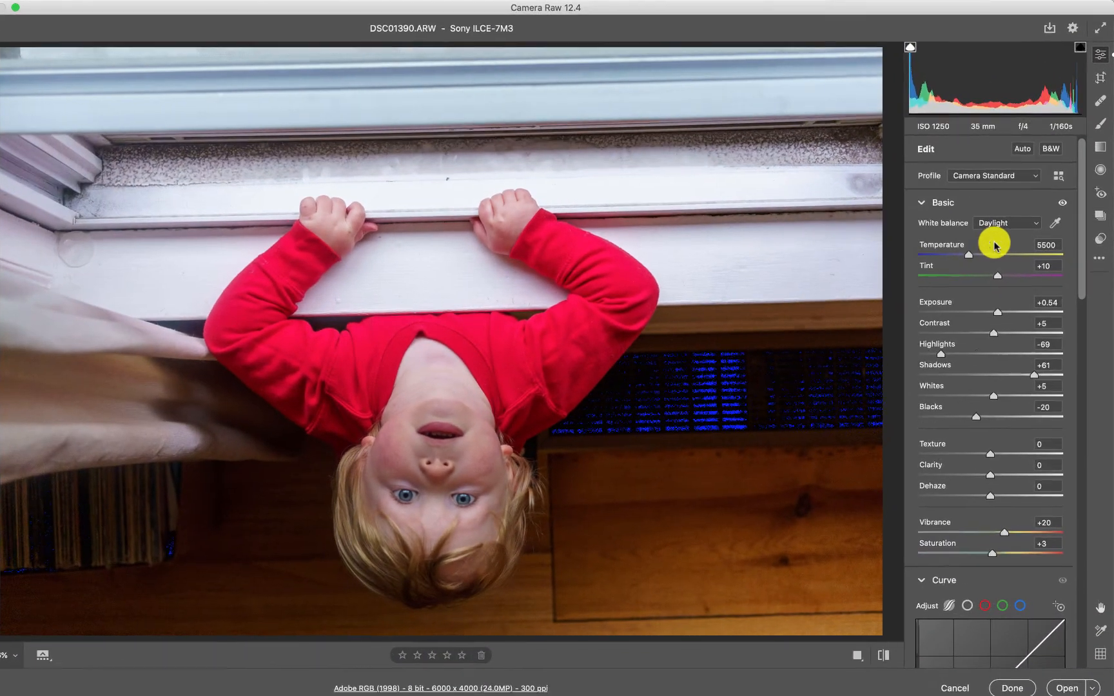
left_click(993, 219)
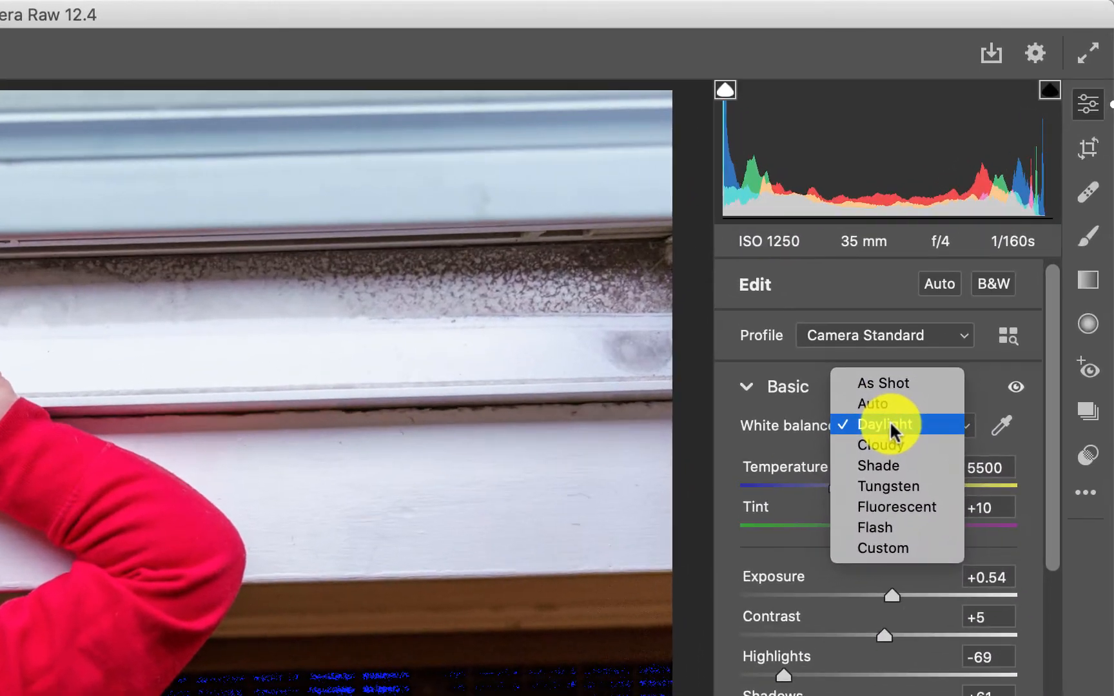
left_click(888, 406)
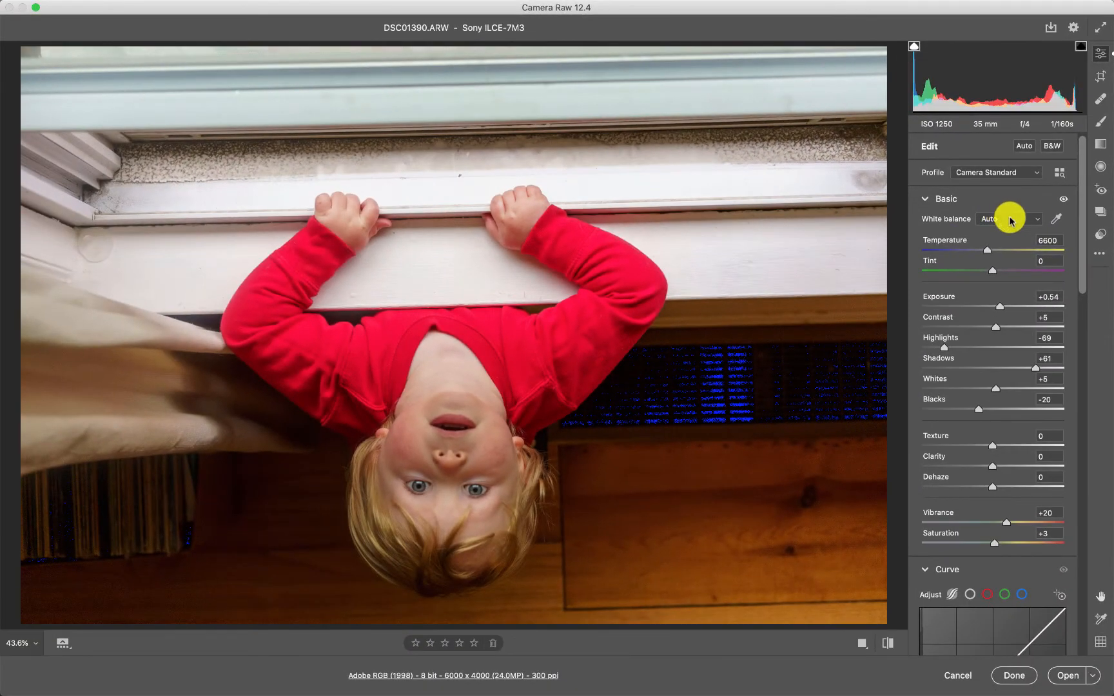
Step: Try the Fluorescent and Daylight white balance presets, and return the white balance to As Shot
left_click(1003, 219)
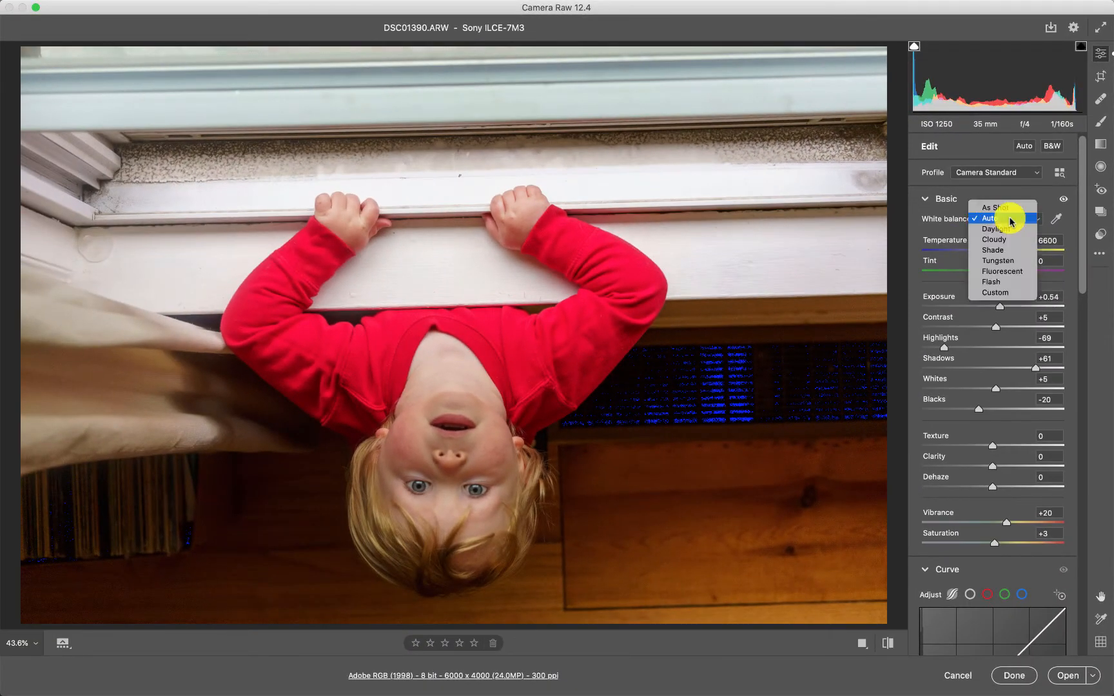
left_click(997, 271)
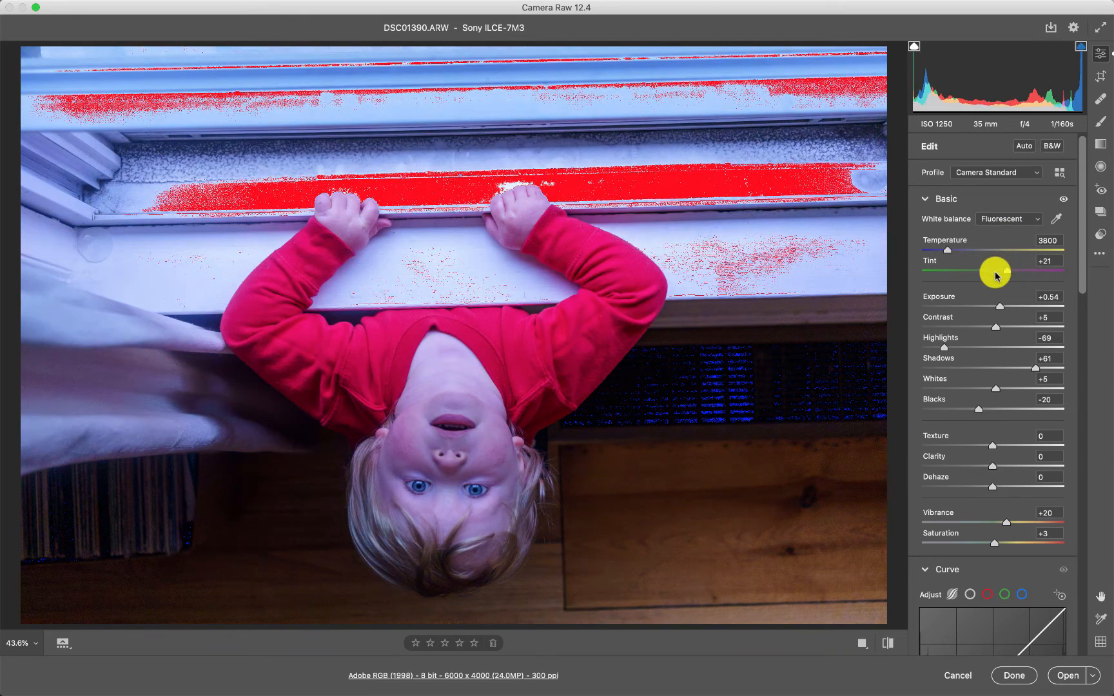
left_click(996, 220)
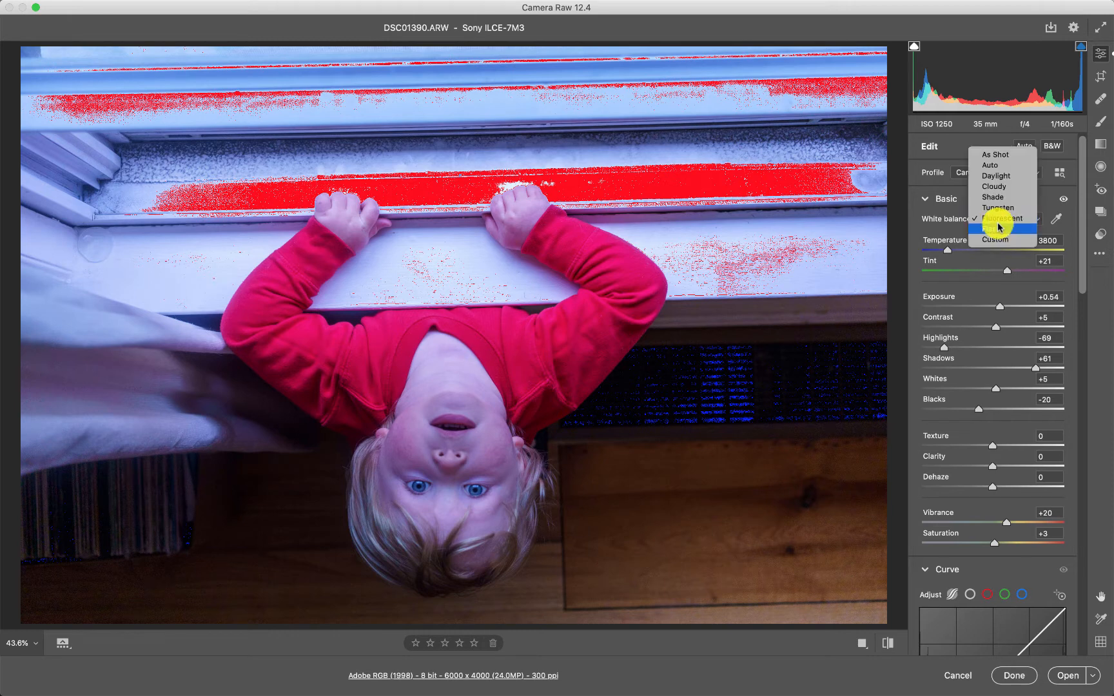
left_click(996, 176)
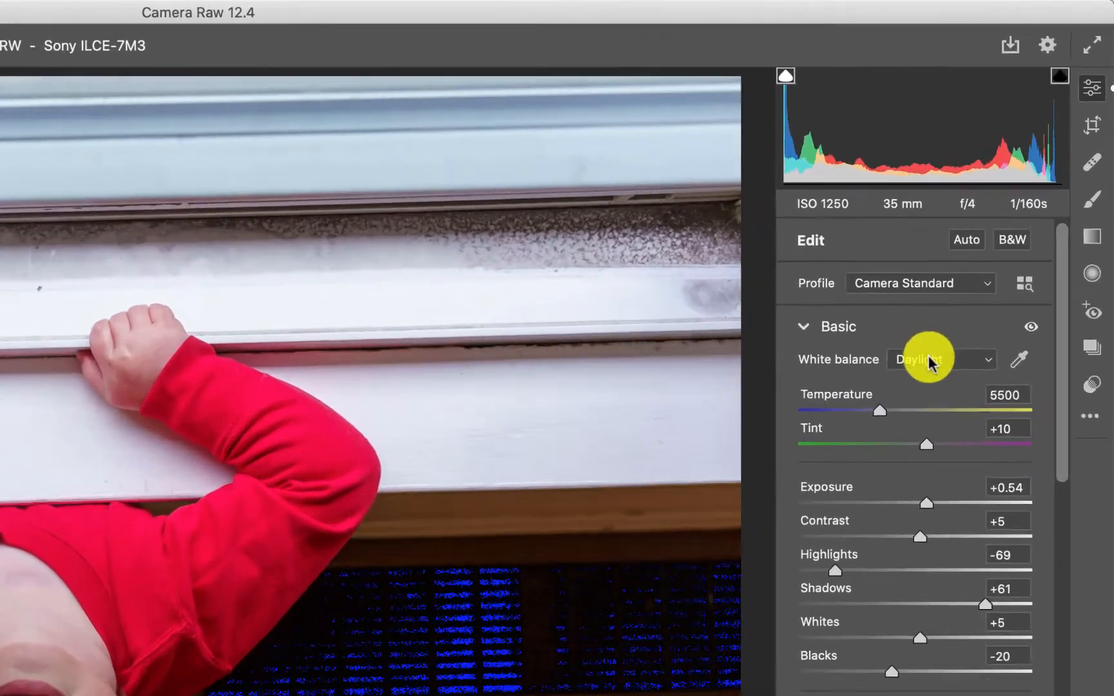
left_click(996, 219)
left_click(888, 383)
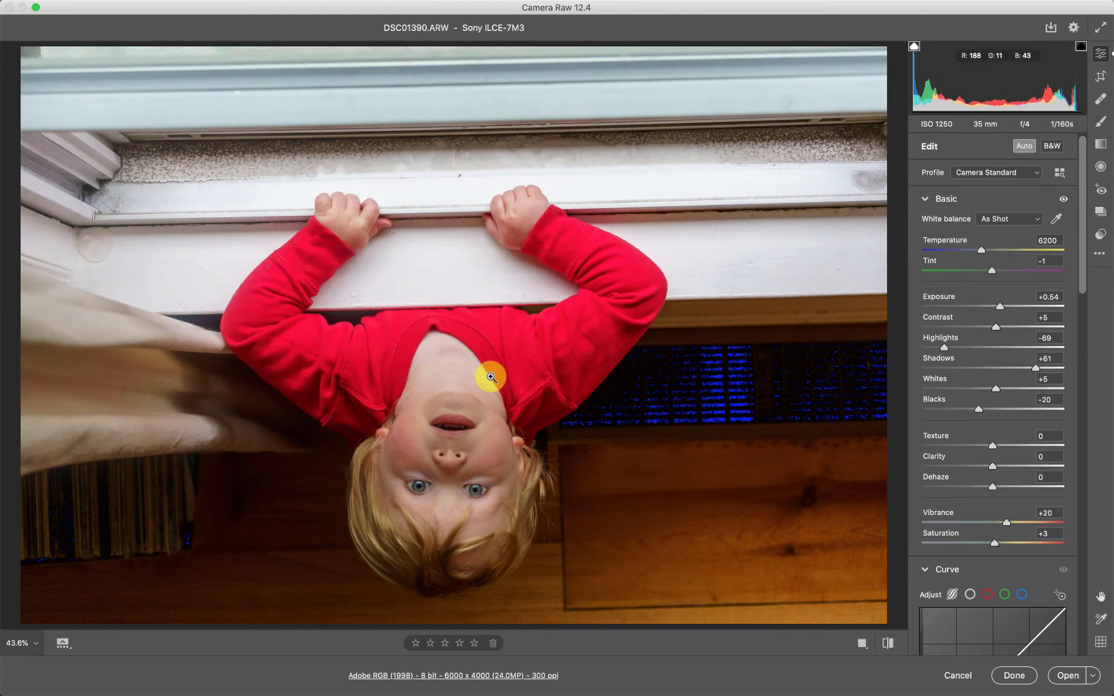
left_click(1025, 221)
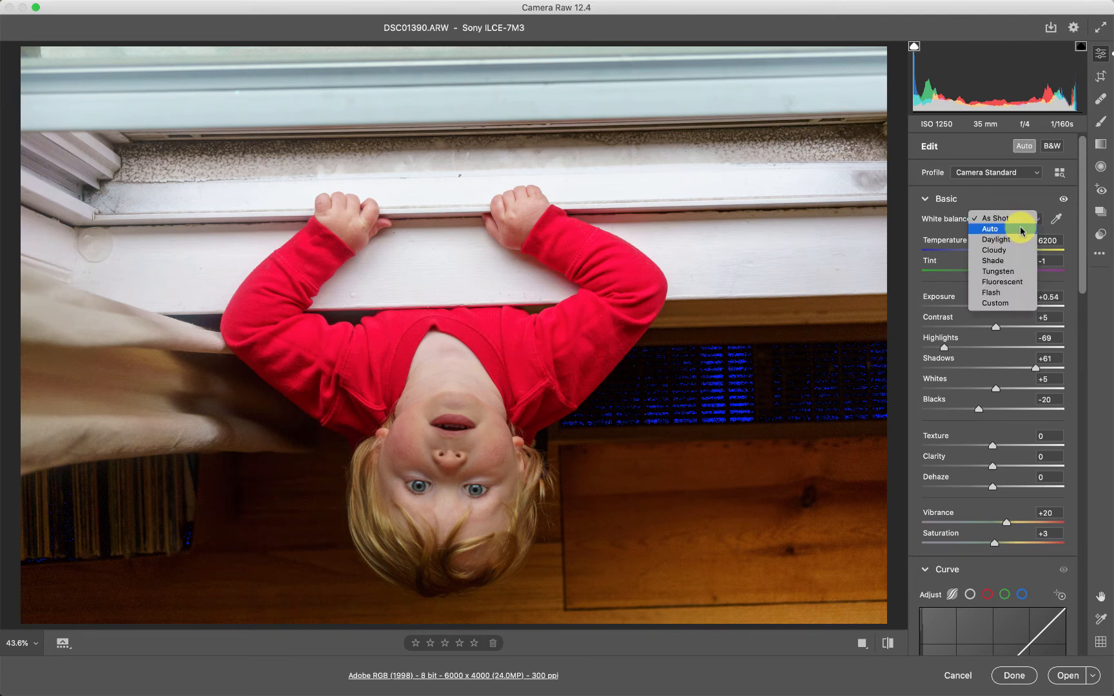
left_click(995, 198)
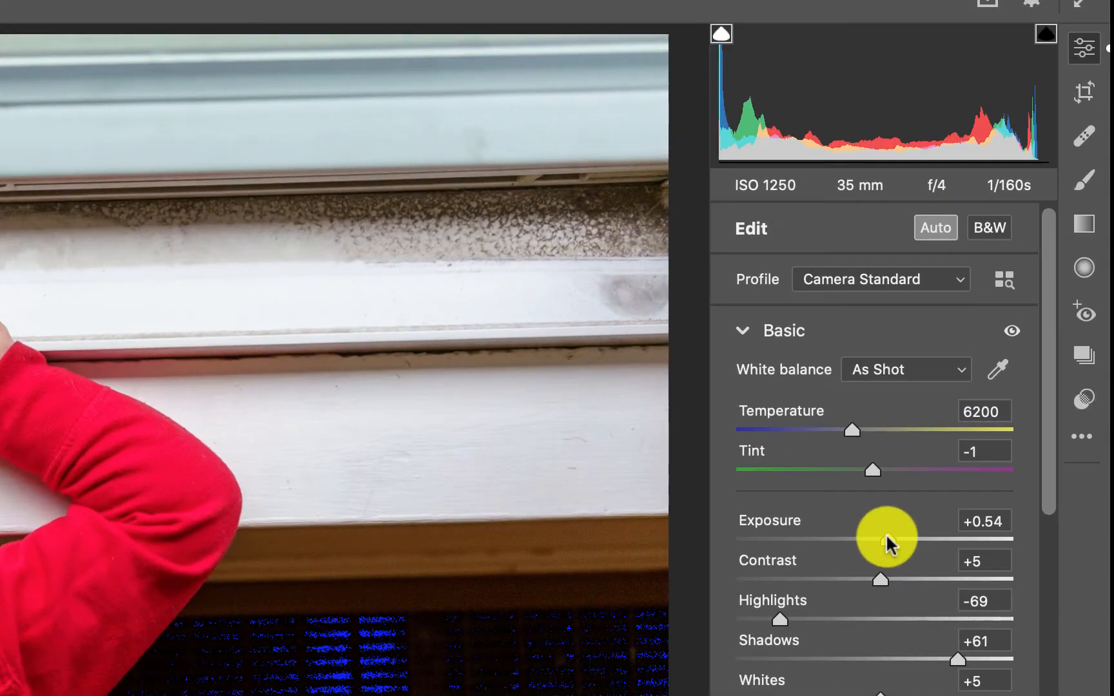
Step: Try exposures of -0.95 and +1.65 while checking the shadow clipping warning, and bring the exposure back to +0.50
left_click_drag(987, 332, 986, 332)
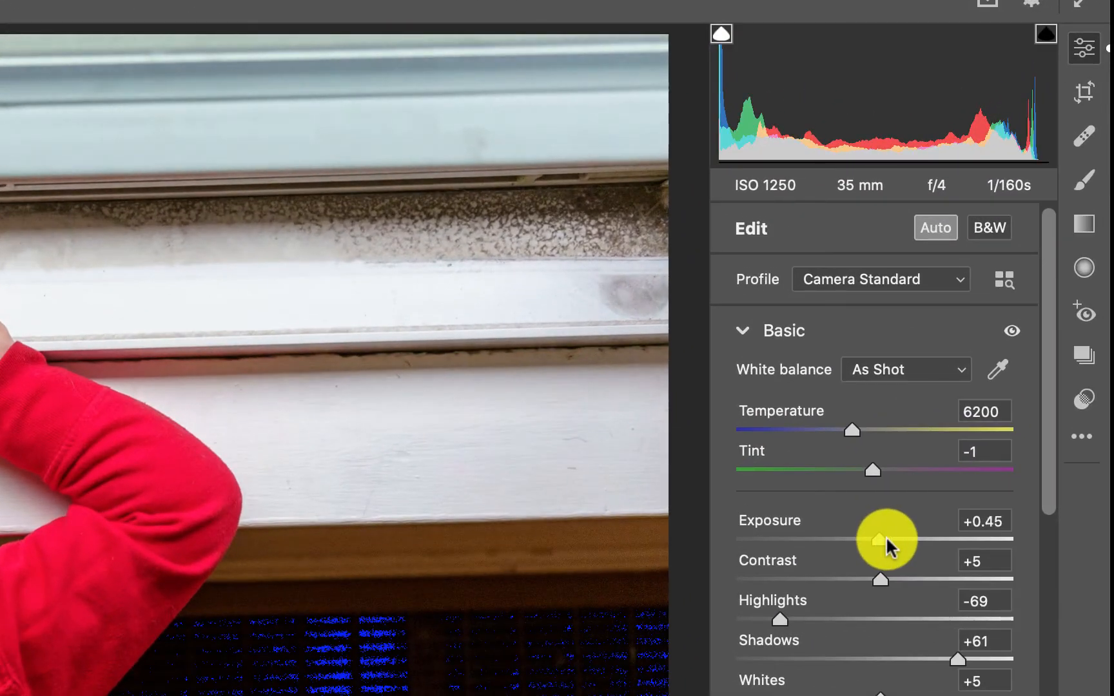
left_click_drag(885, 540, 847, 540)
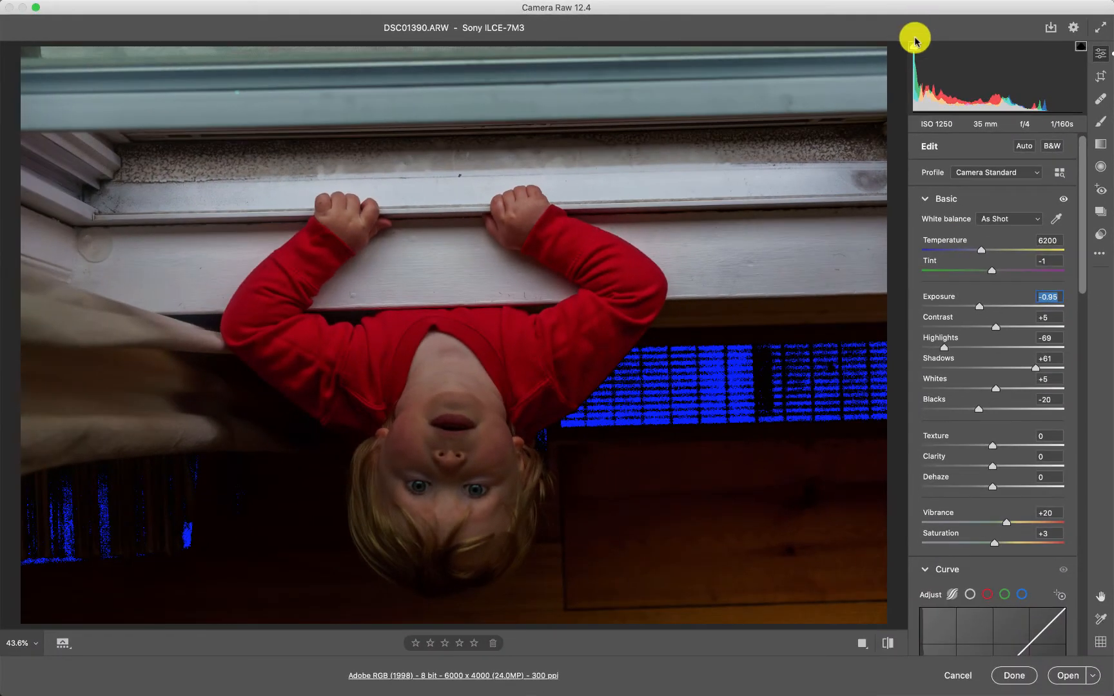
left_click(725, 89)
left_click(914, 51)
left_click(914, 50)
left_click(914, 50)
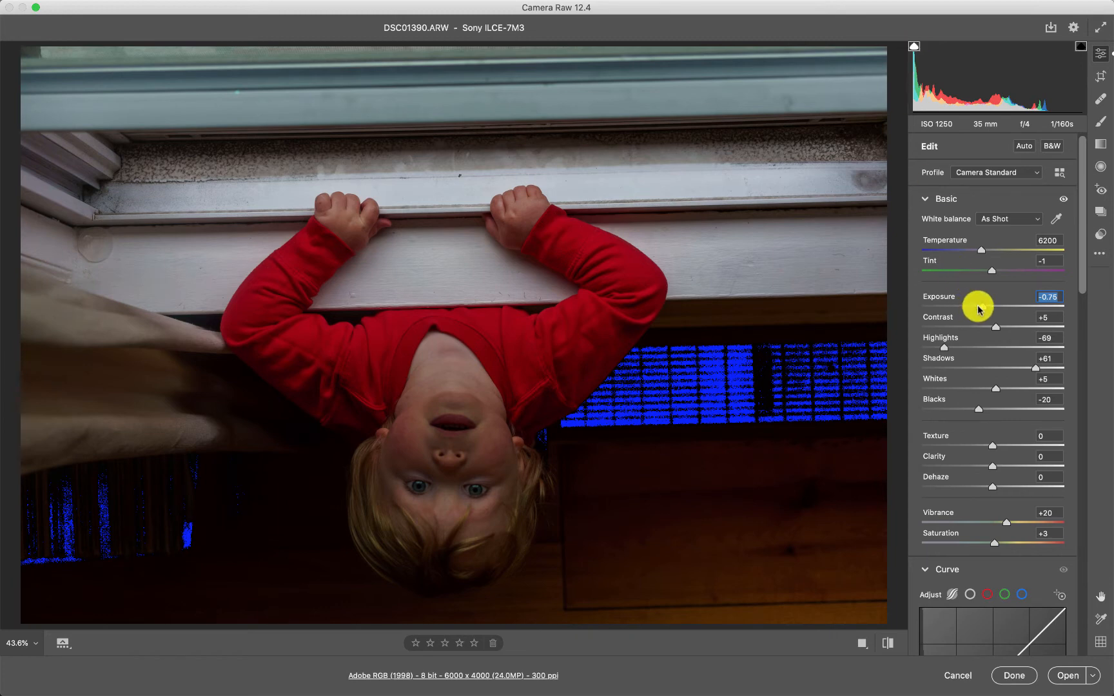
left_click_drag(978, 309, 1015, 308)
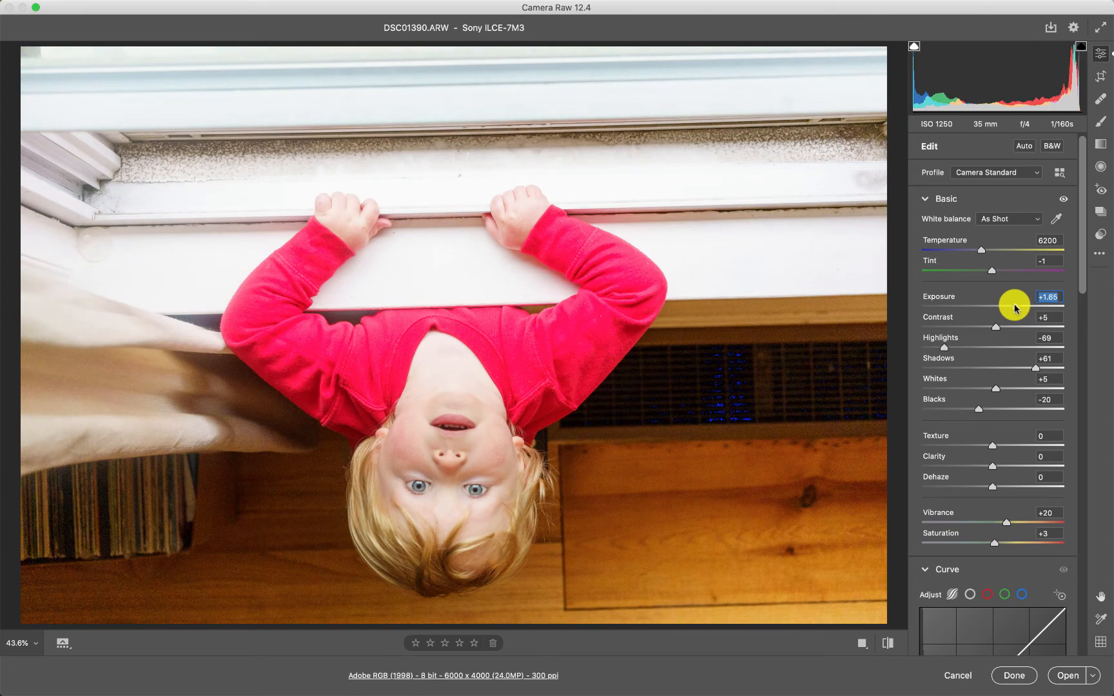
left_click_drag(1014, 308, 993, 331)
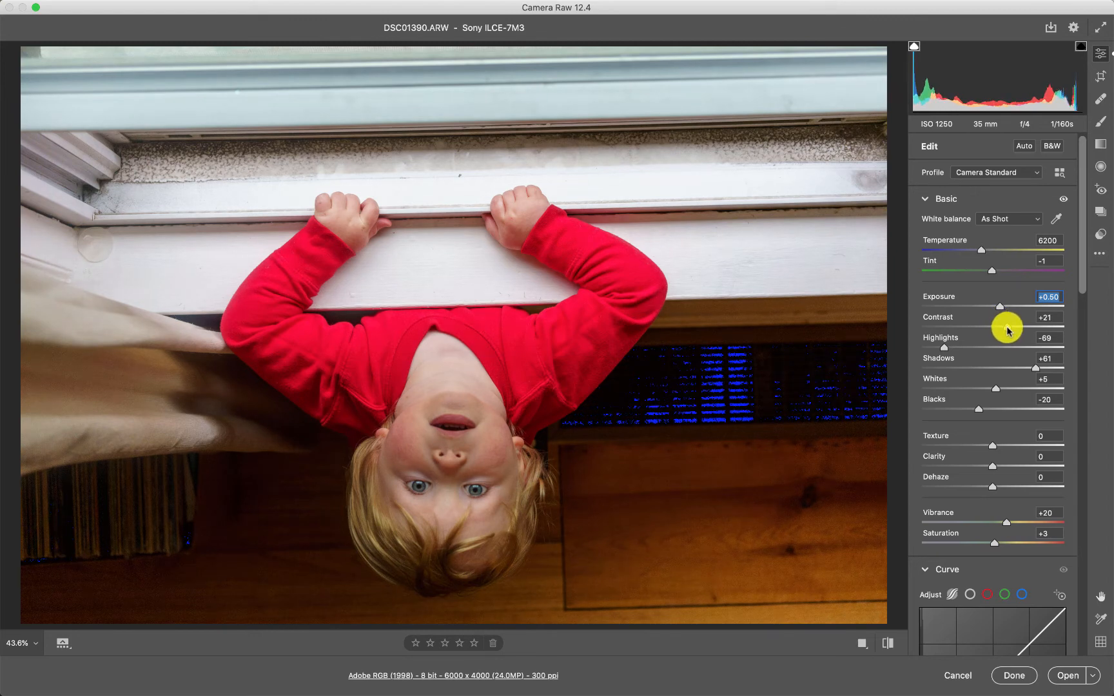
Step: Try a strongly raised contrast and a contrast of -100, and settle the contrast at +8
left_click_drag(1021, 331, 1071, 325)
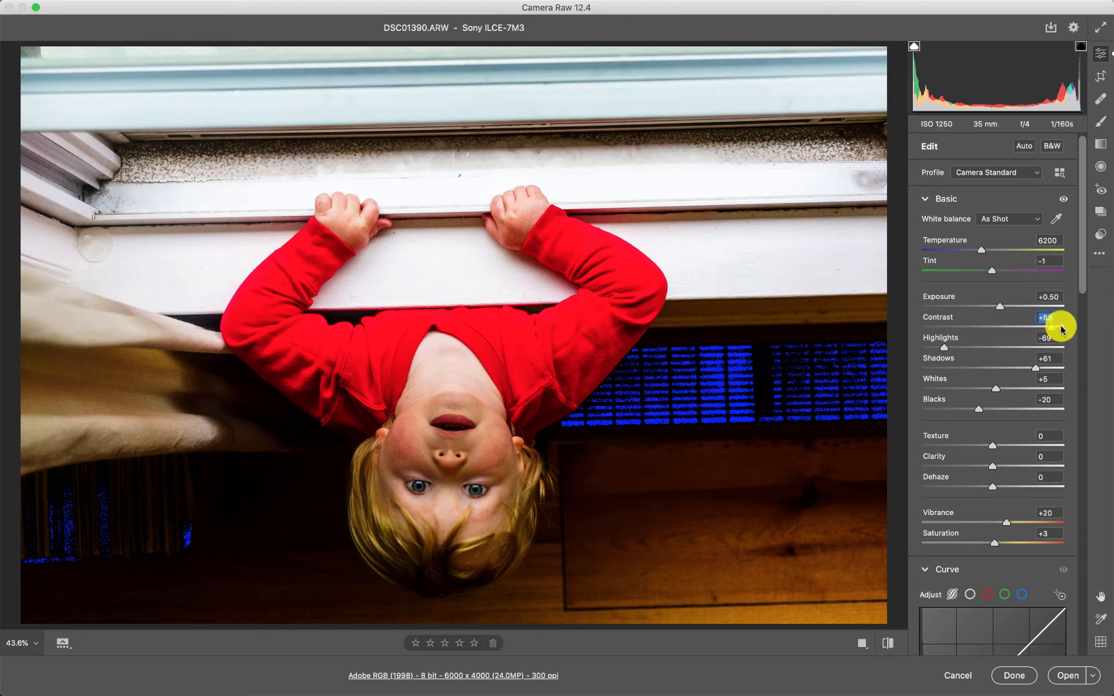
left_click_drag(1062, 328, 919, 335)
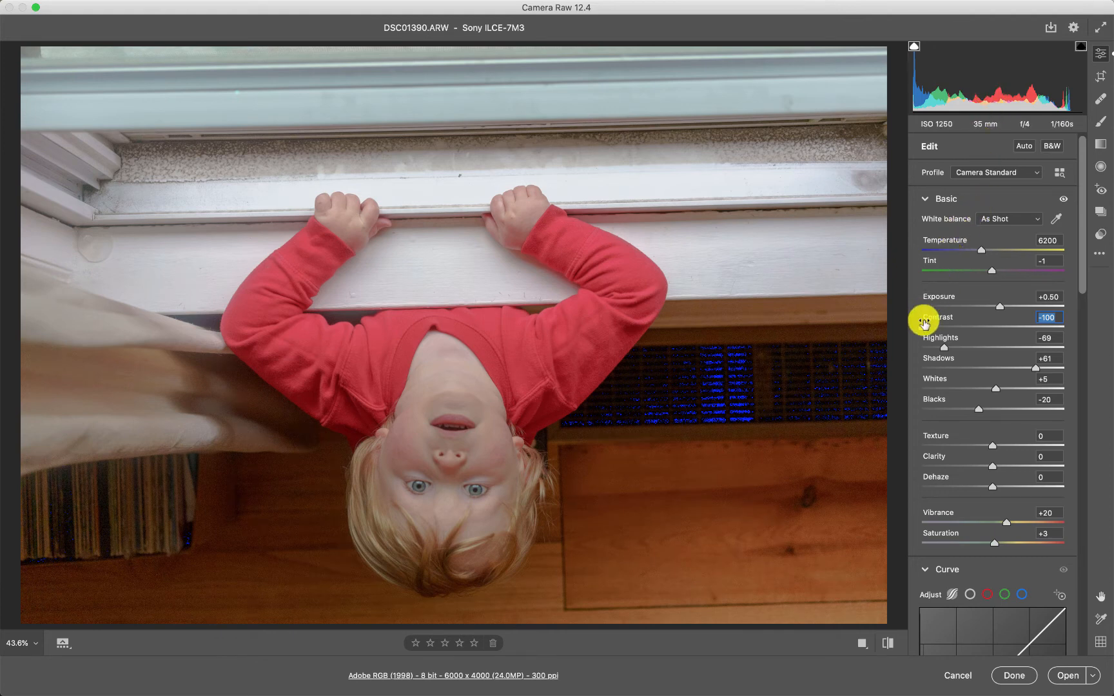
left_click_drag(924, 331, 997, 330)
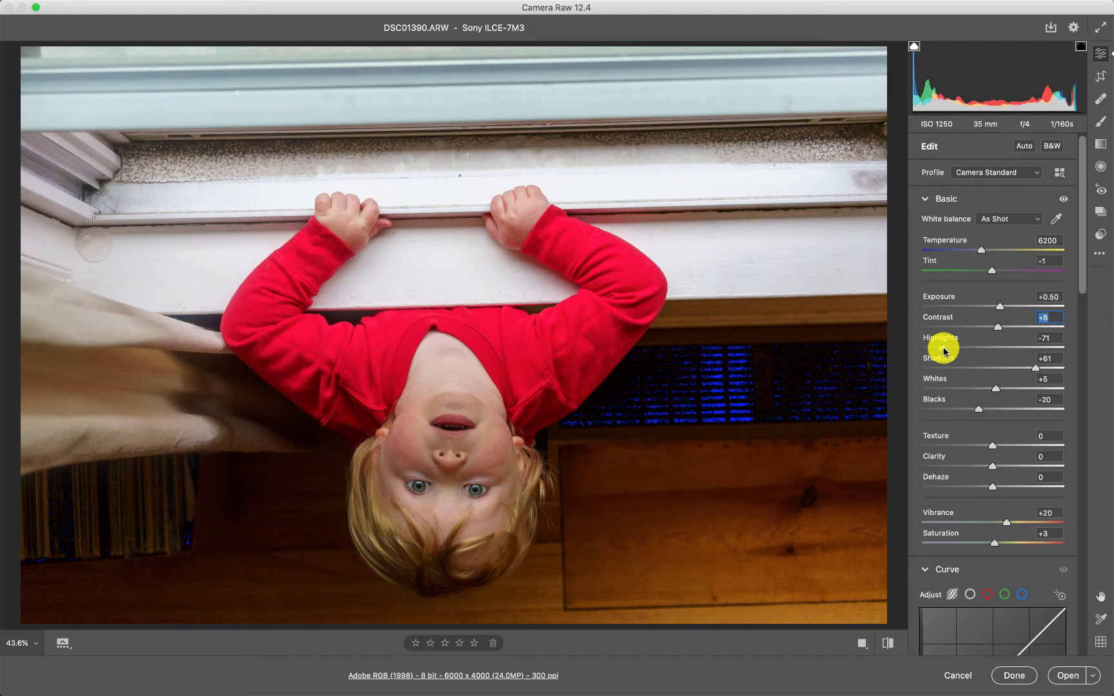
Step: Try highlights at +100 with contrast at +72, check the highlight clipping warning, and reset the tones with Auto
left_click_drag(942, 350, 1081, 351)
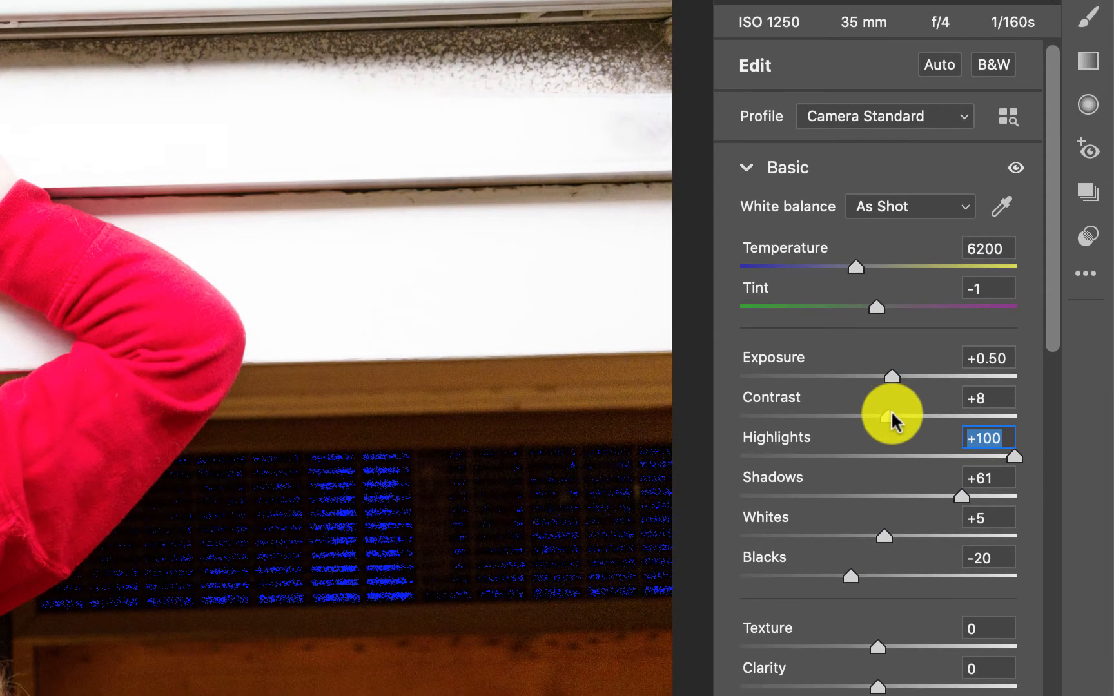
left_click_drag(887, 413, 974, 405)
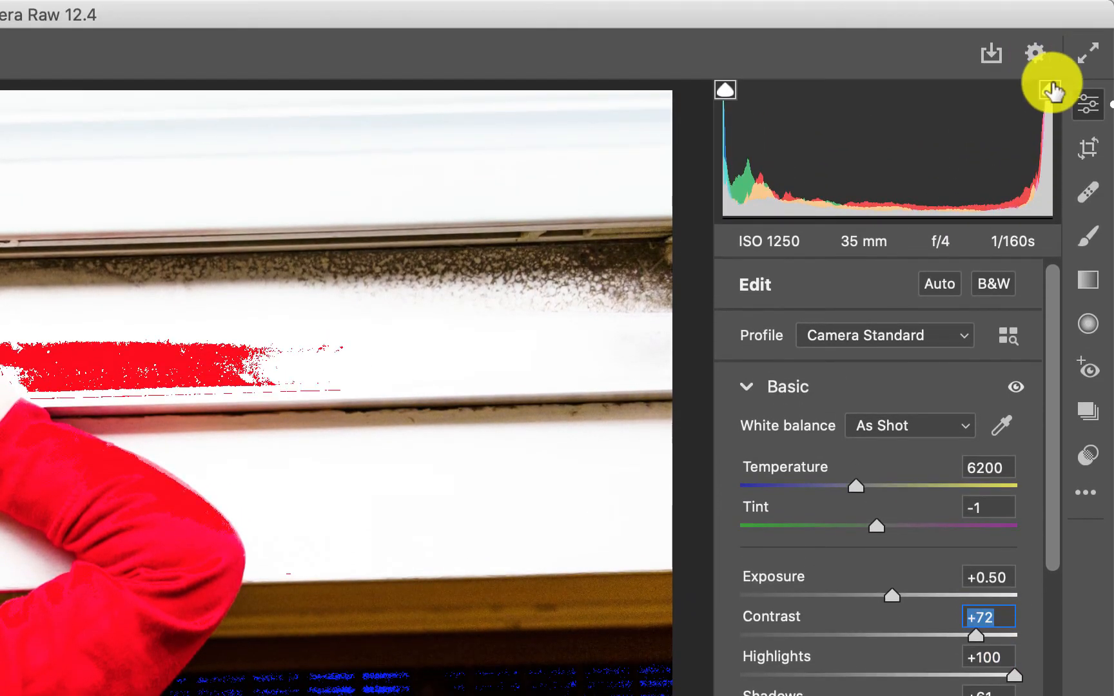
left_click(1050, 91)
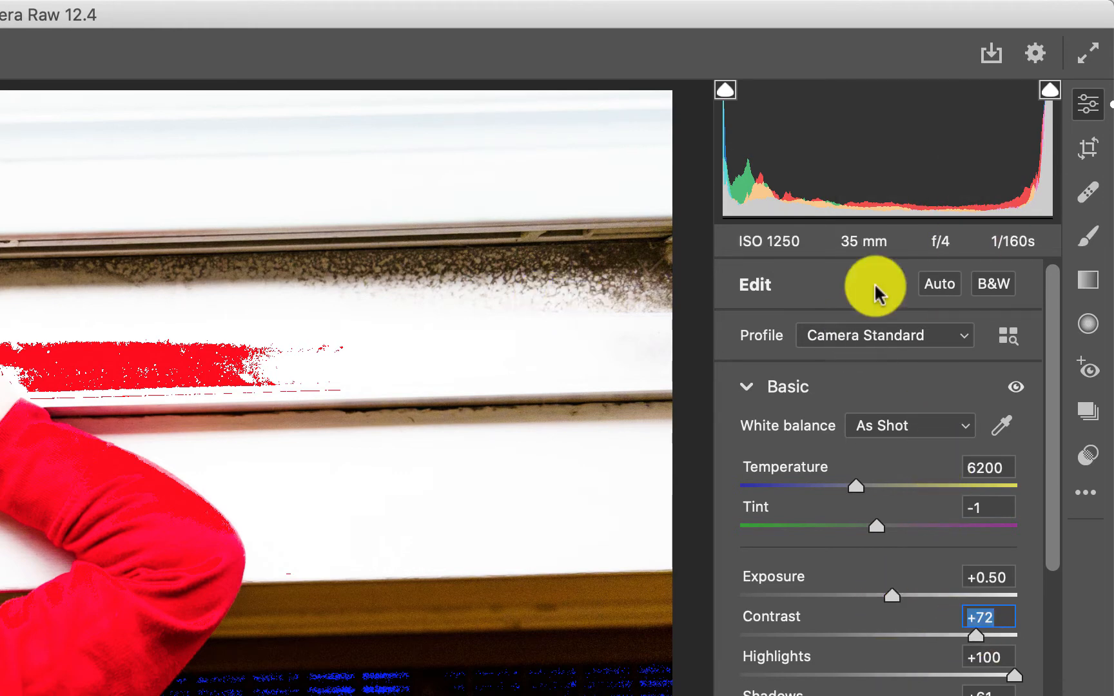
left_click(934, 284)
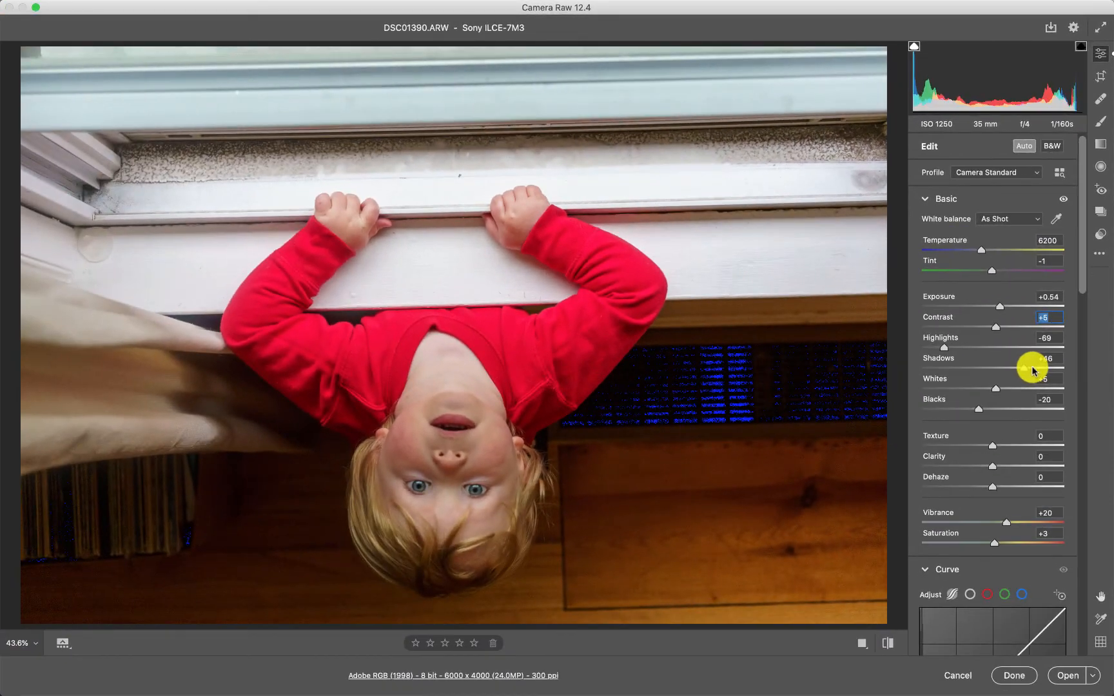
Step: Raise the shadows to +100, inspect the dark vent area for clipping, and reduce the shadows to +83
left_click_drag(1032, 370, 1065, 377)
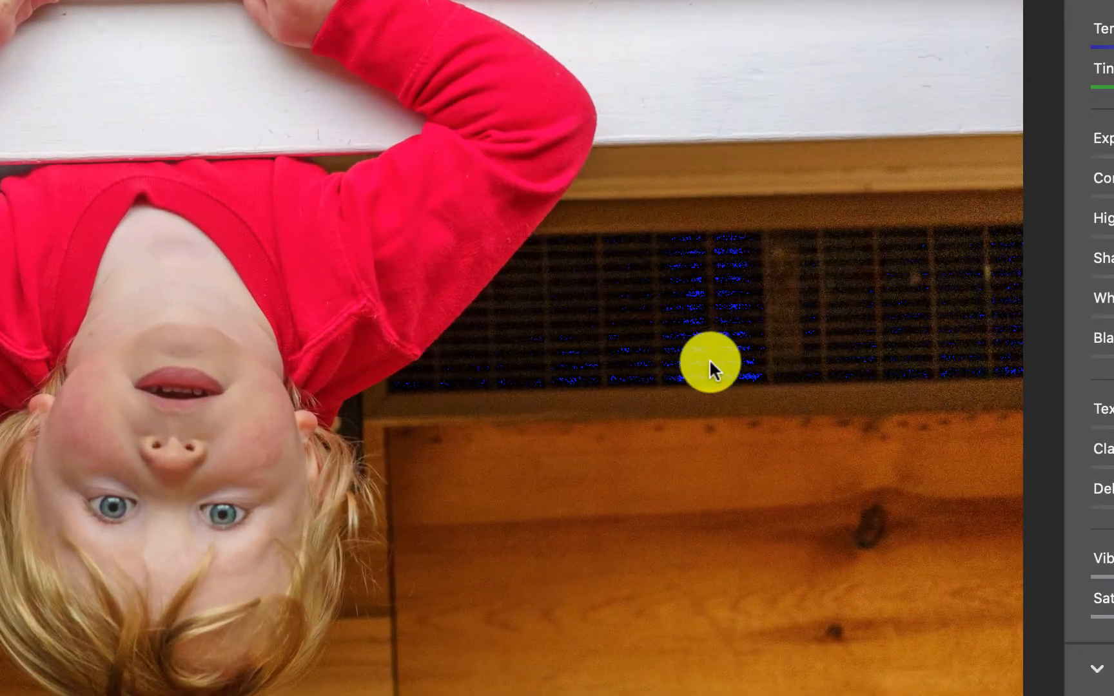
left_click(710, 362)
left_click(369, 116)
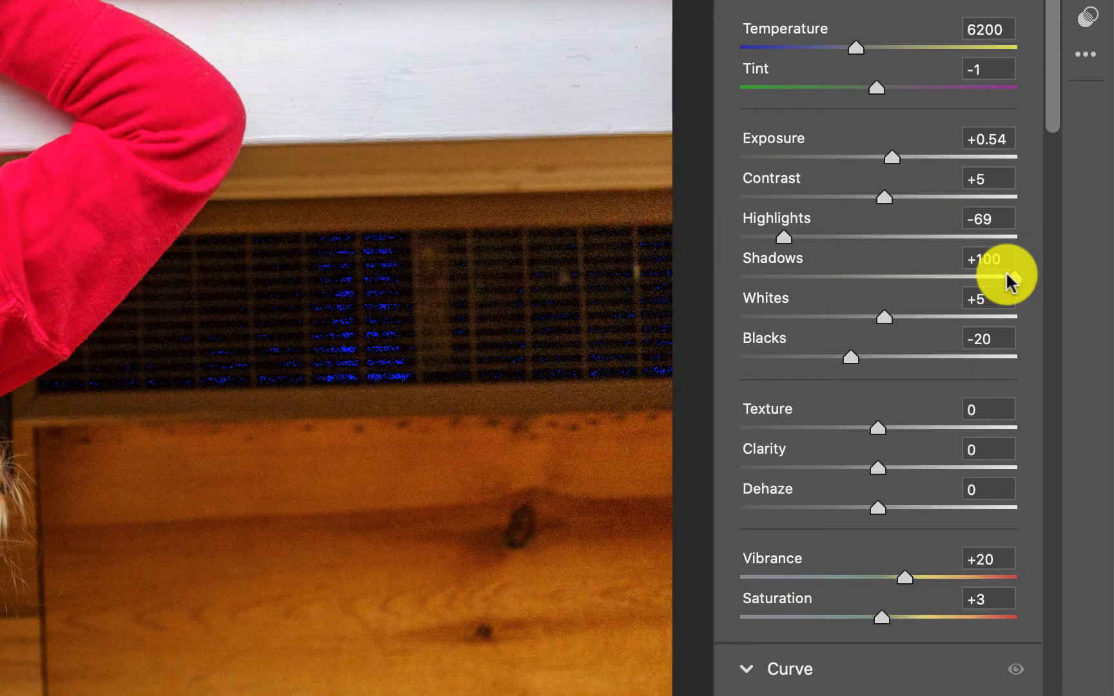
left_click_drag(1008, 277, 985, 277)
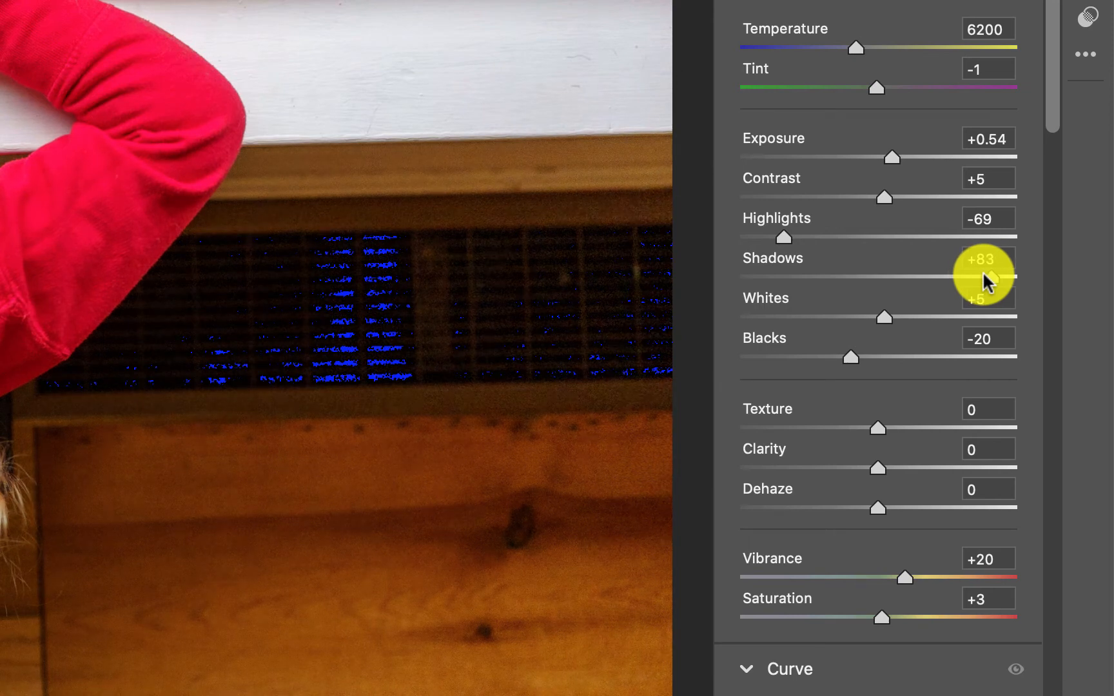
Step: Try whites at +29 and raised blacks, check the shadow clipping warning, and reset the tones with Auto
left_click_drag(882, 317, 915, 324)
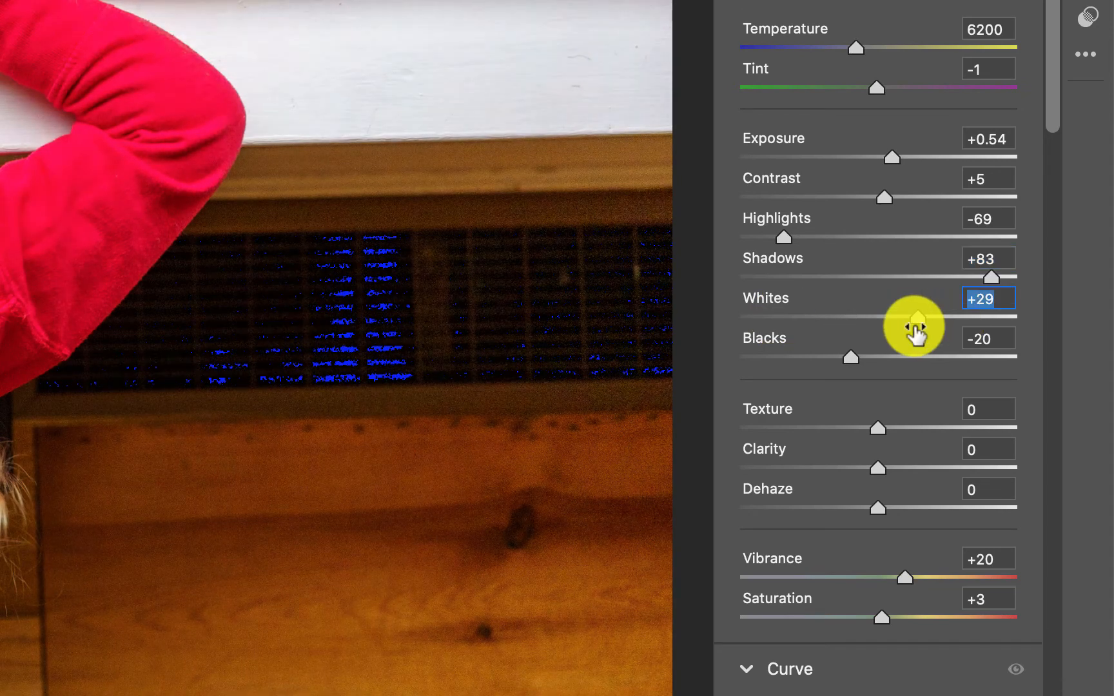
left_click_drag(849, 363, 881, 355)
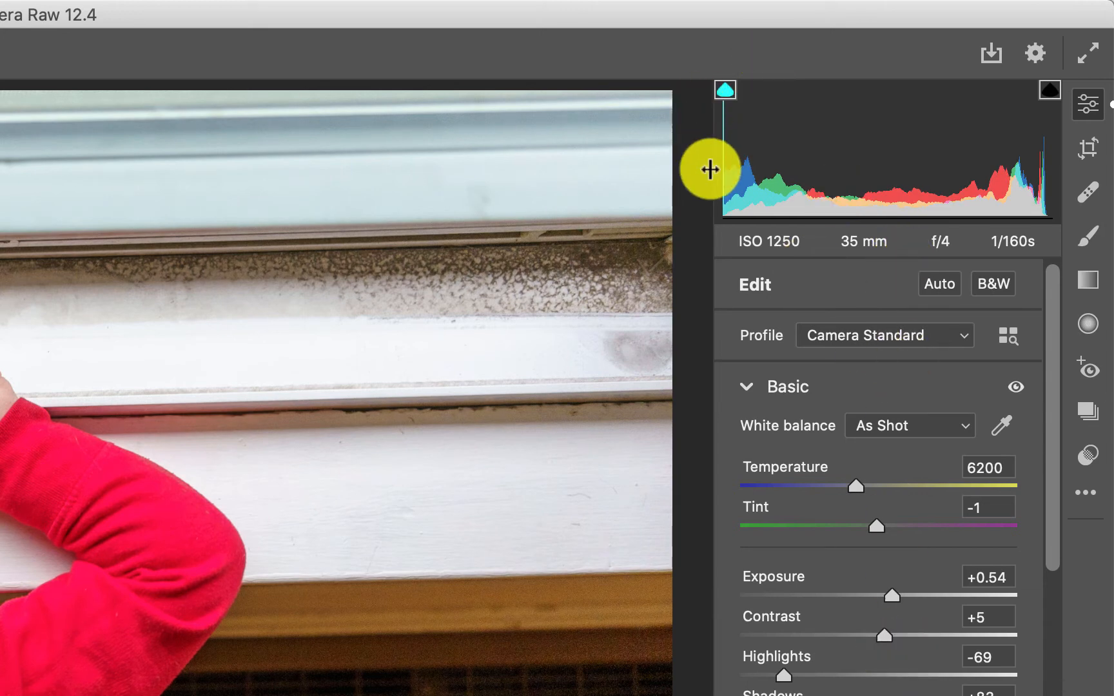
left_click(723, 94)
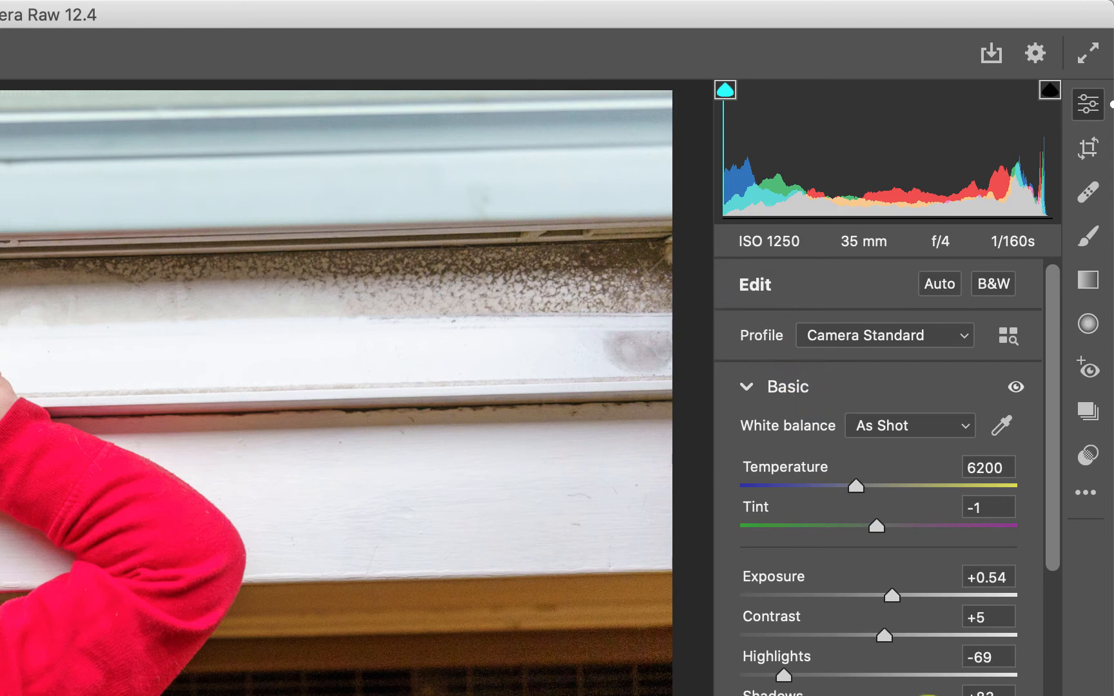
left_click(939, 284)
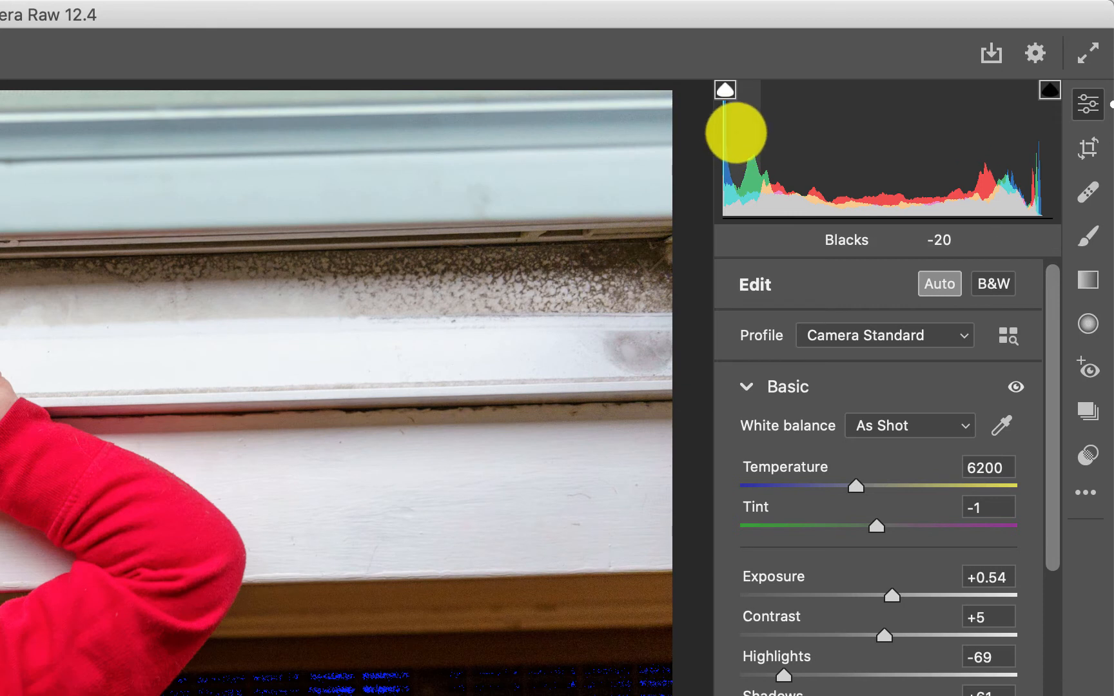
Step: Adjust the tones directly in the histogram, setting shadows to +72, exposure to +0.64 and blacks to +13
left_click_drag(736, 133, 795, 120)
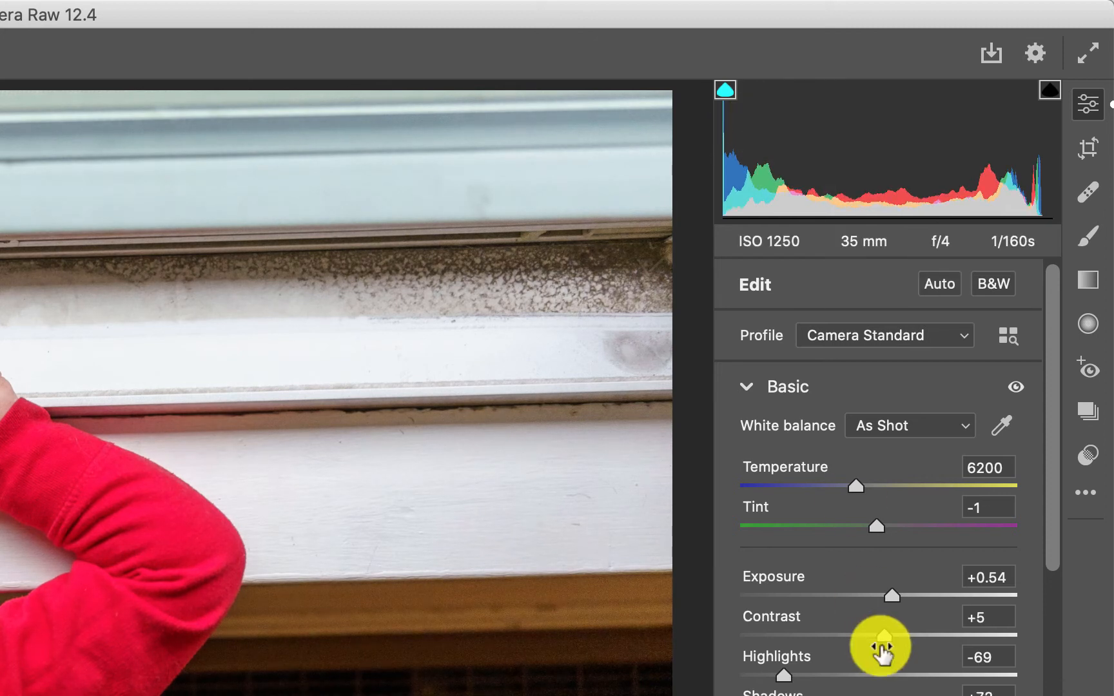
mouse_move(870, 142)
left_mouse_down()
mouse_move(860, 142)
mouse_move(882, 142)
left_mouse_up()
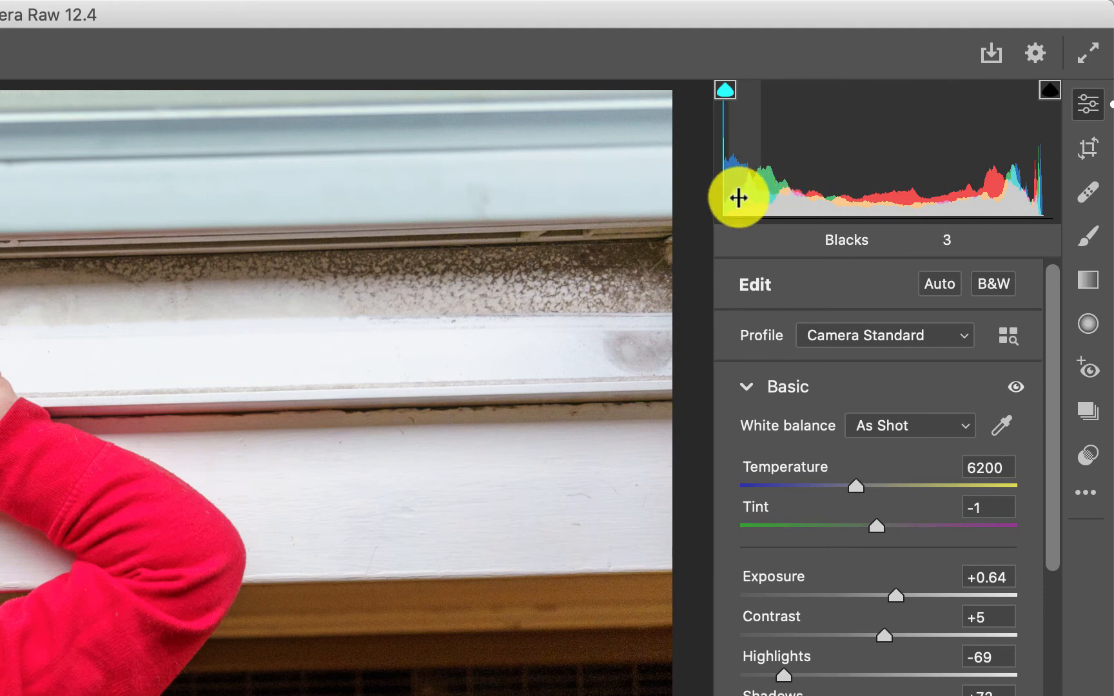
left_click_drag(740, 197, 751, 192)
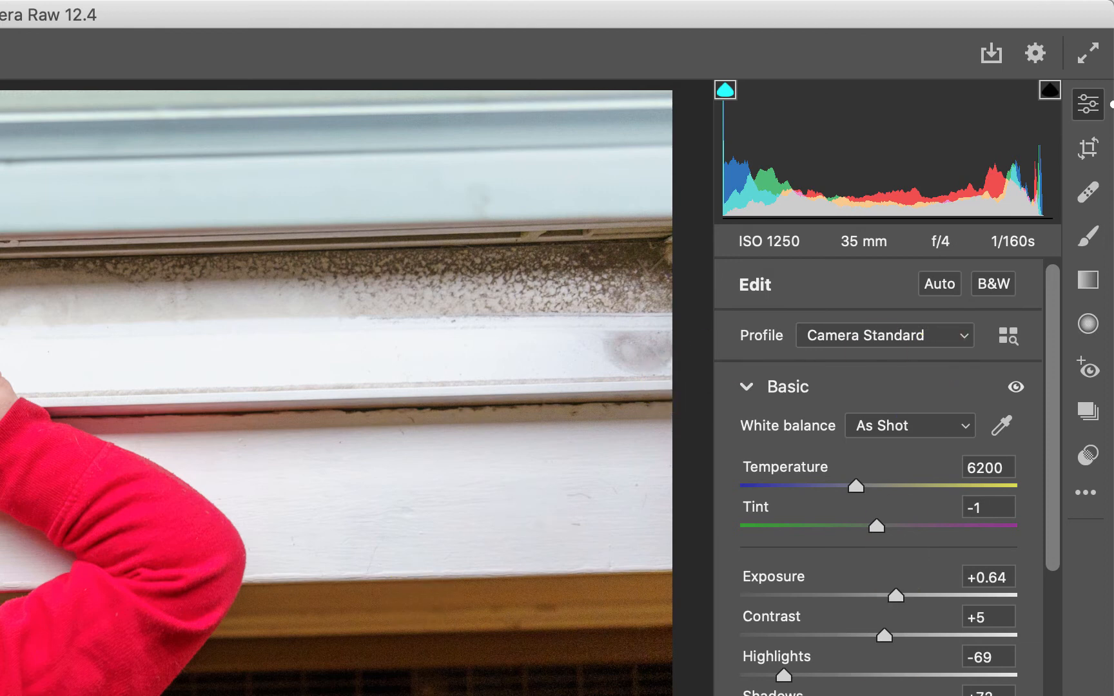
Step: Review the Basic sliders from white balance down to saturation and collapse the Curve section
scroll(916, 400, "down", 2)
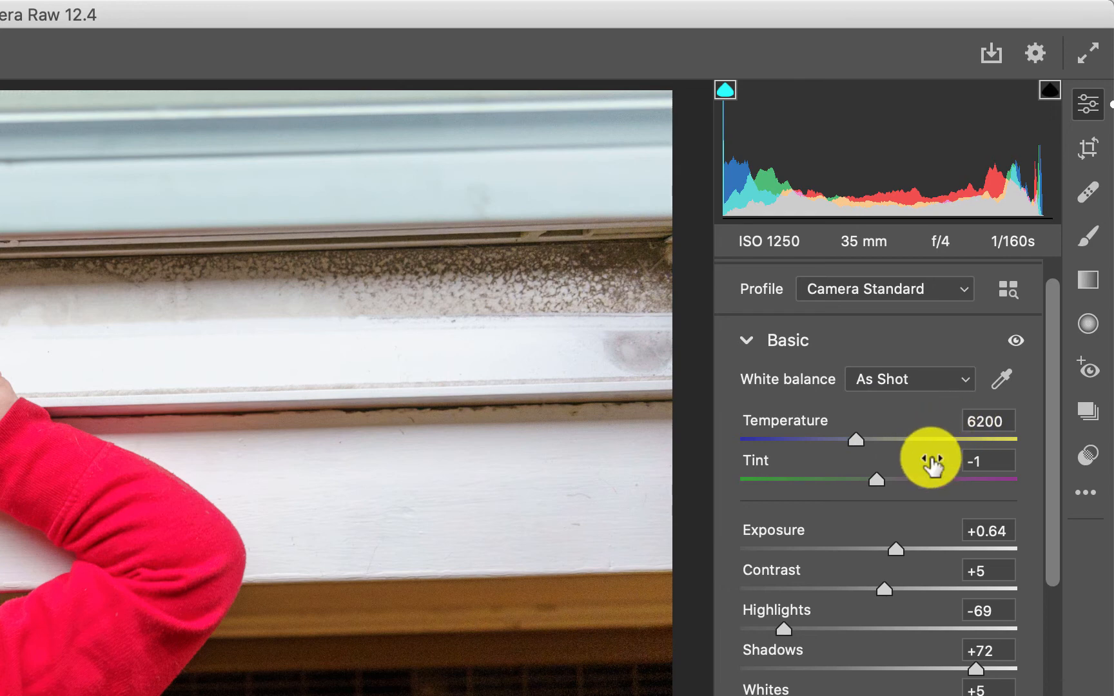
scroll(916, 548, "down", 5)
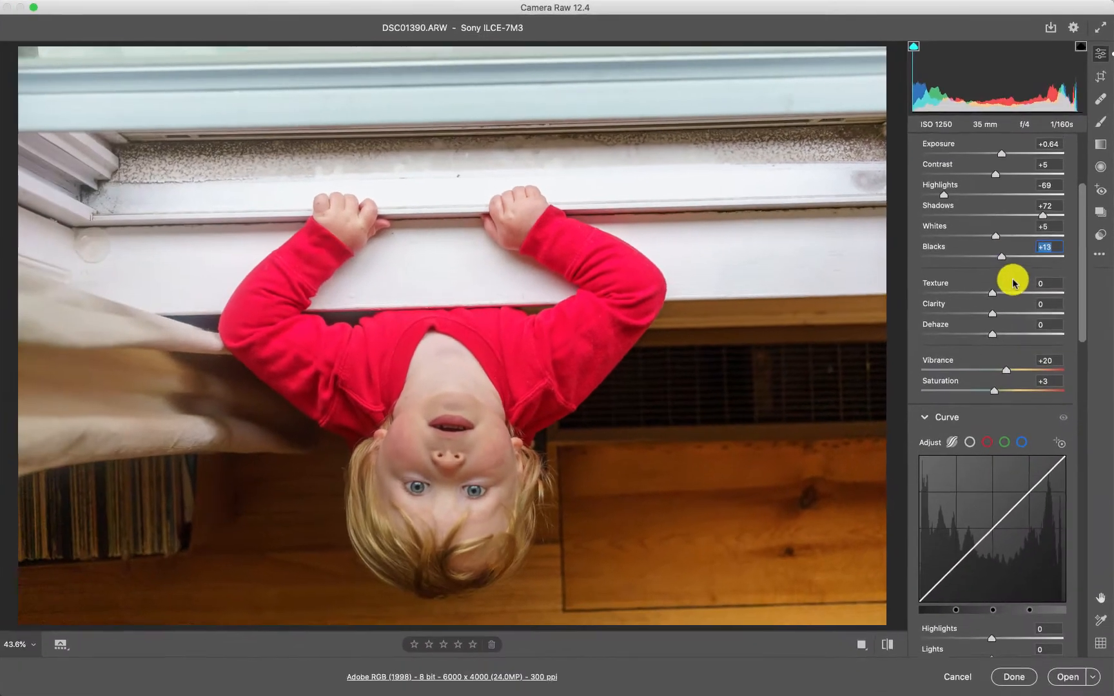
scroll(916, 539, "down", 5)
scroll(1013, 282, "down", 4)
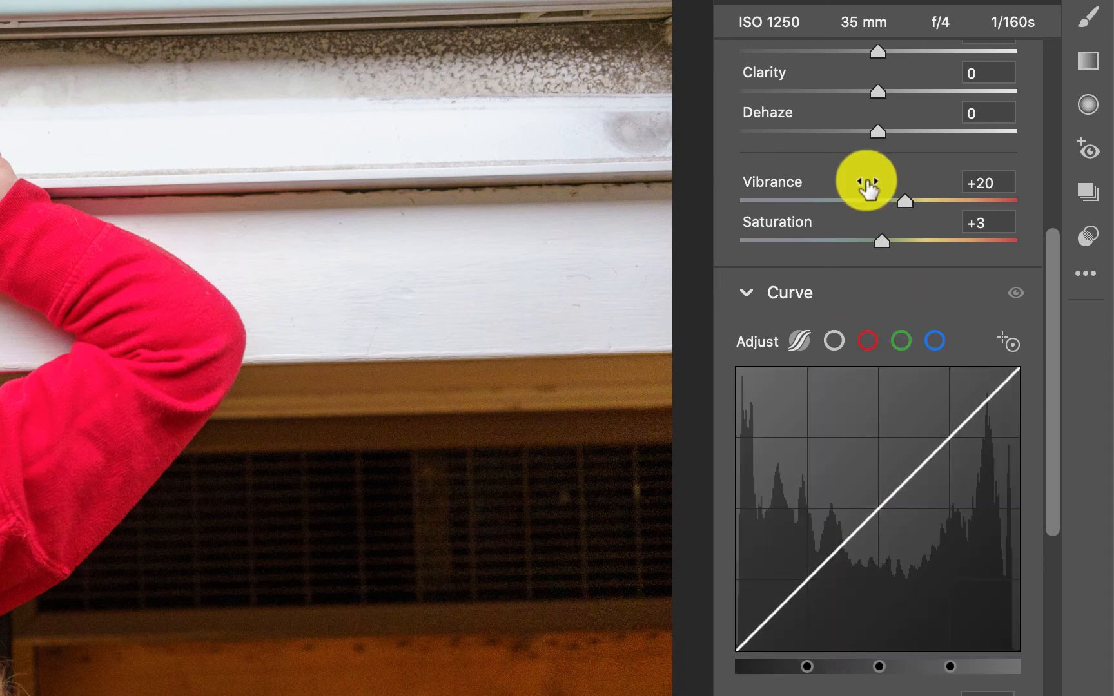
scroll(867, 183, "up", 10)
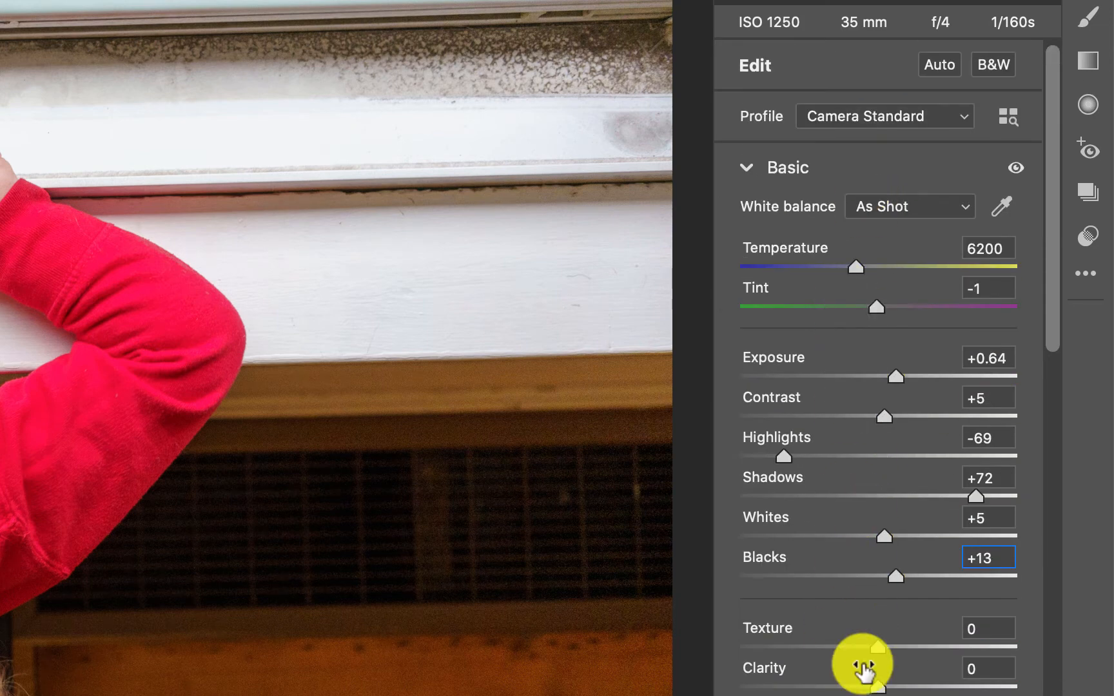
scroll(862, 666, "down", 5)
scroll(862, 670, "down", 5)
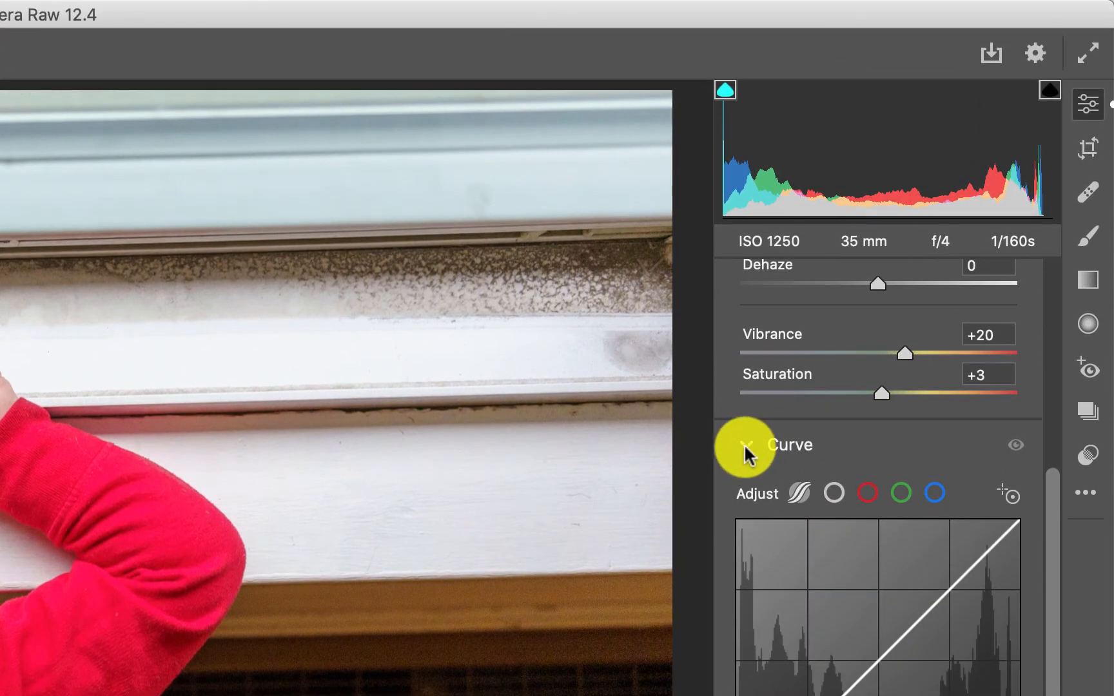
left_click(746, 228)
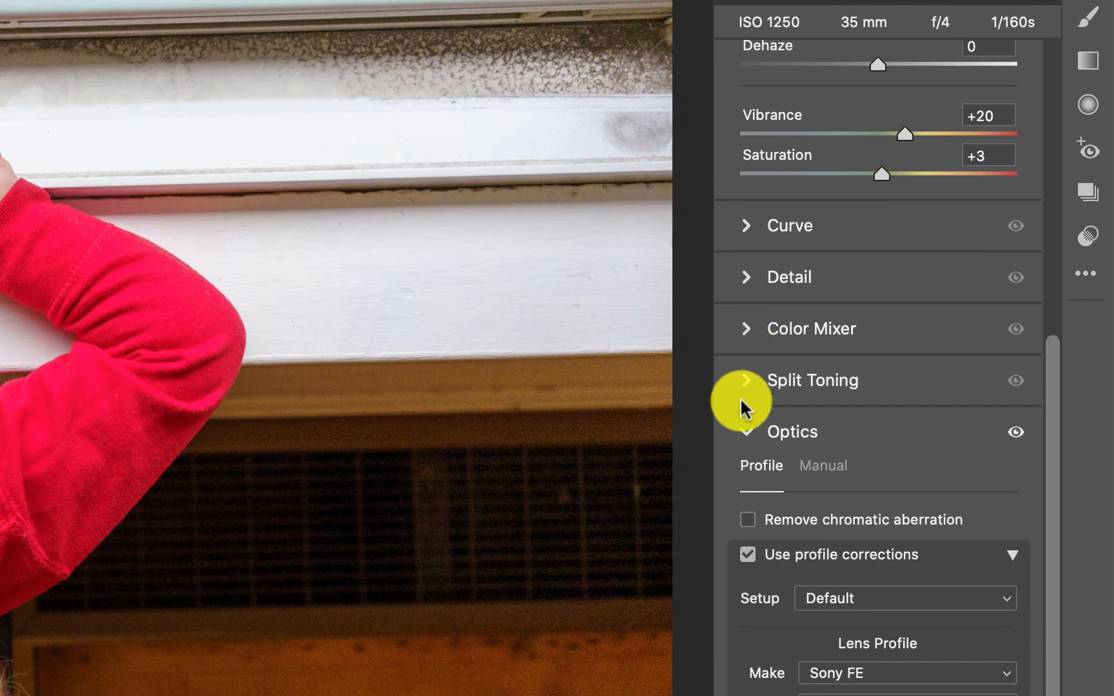
Step: Compare the photo repeatedly with the Optics lens profile corrections off and on, and leave the corrections enabled
scroll(822, 461, "down", 2)
scroll(822, 462, "down", 3)
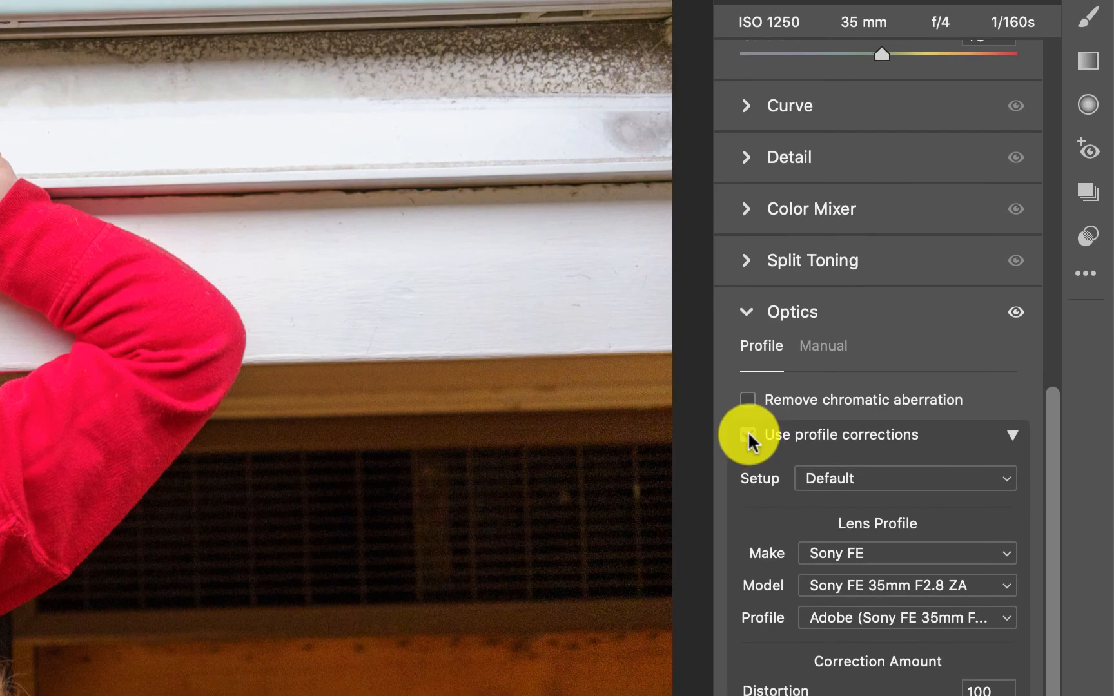
left_click(748, 436)
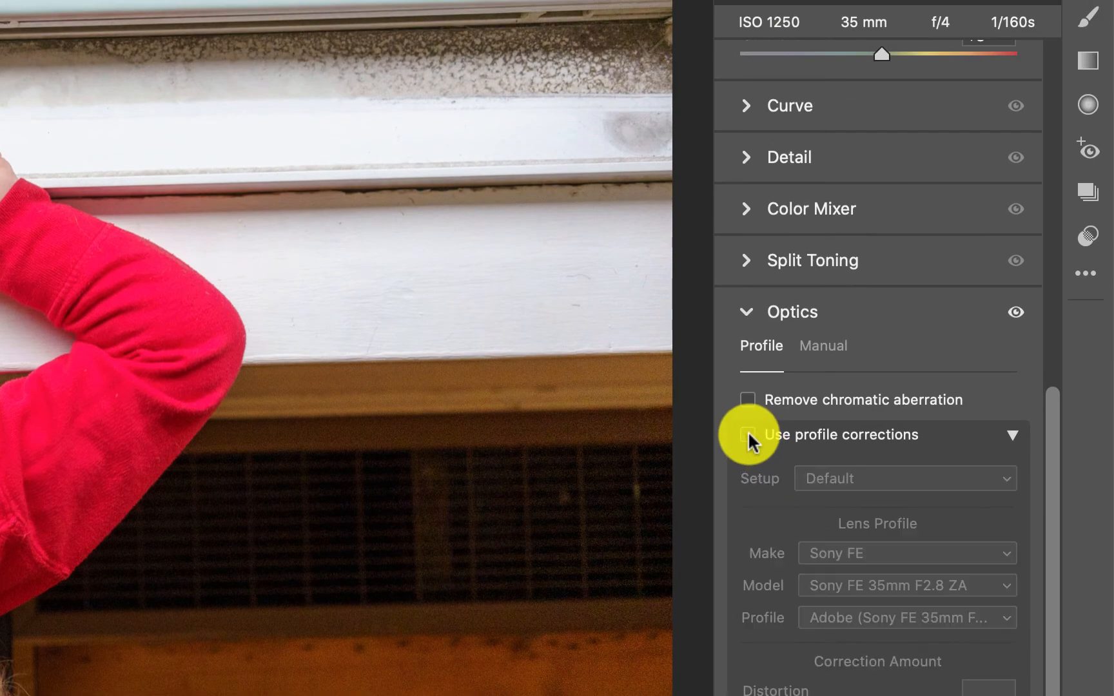
left_click(747, 436)
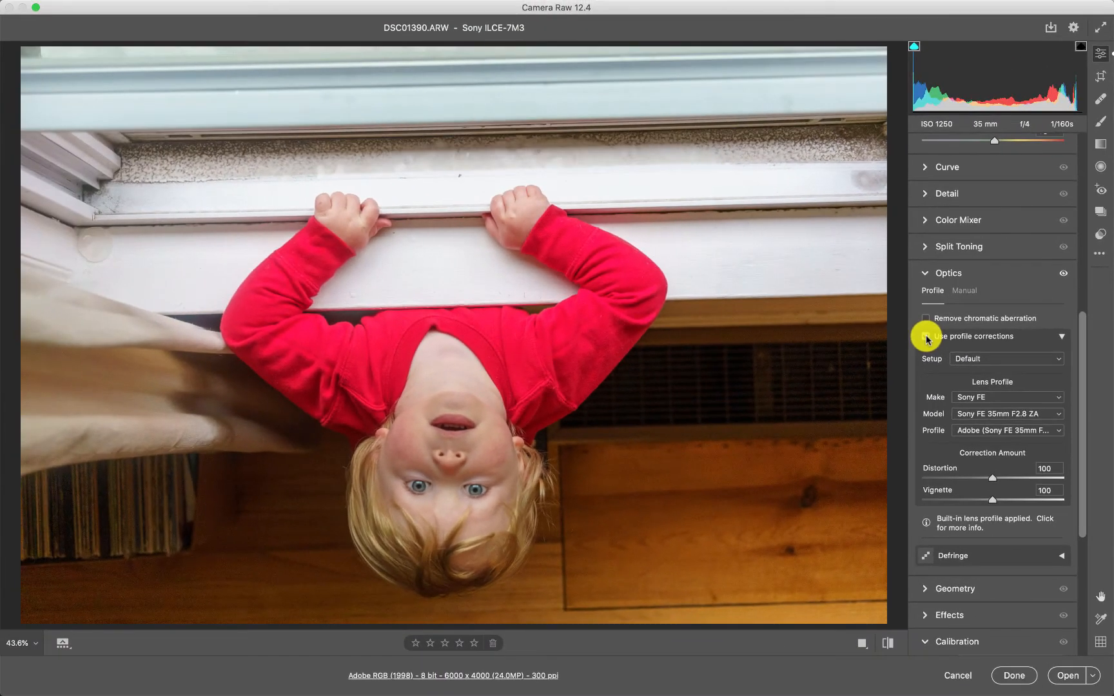
left_click(916, 343)
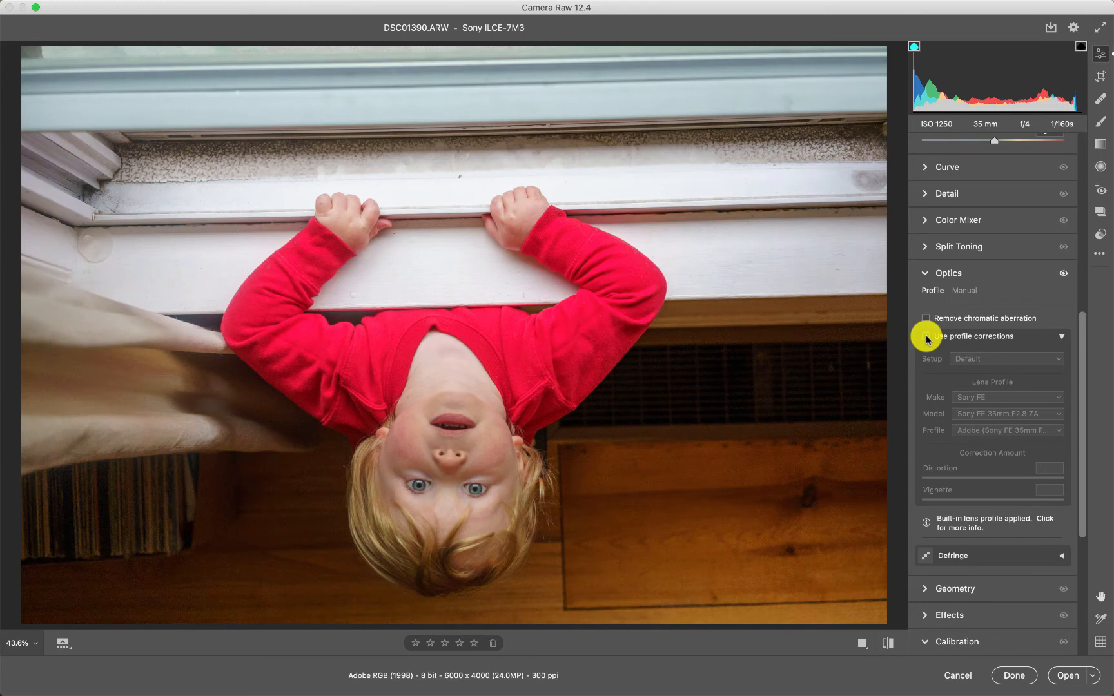
left_click(926, 337)
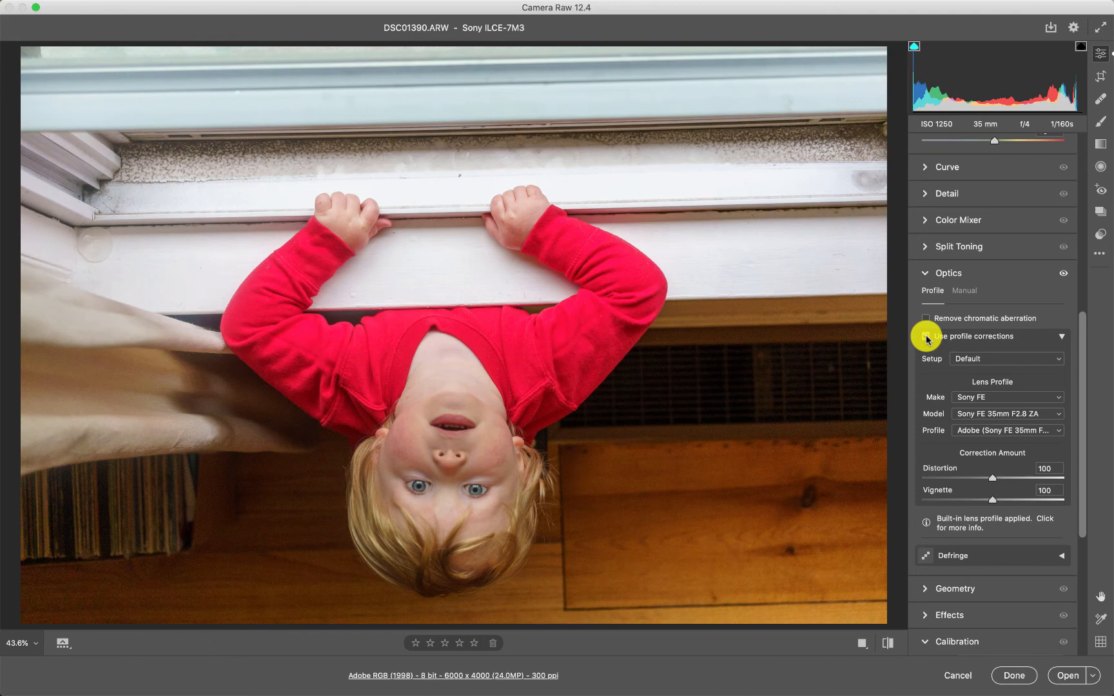
left_click(926, 337)
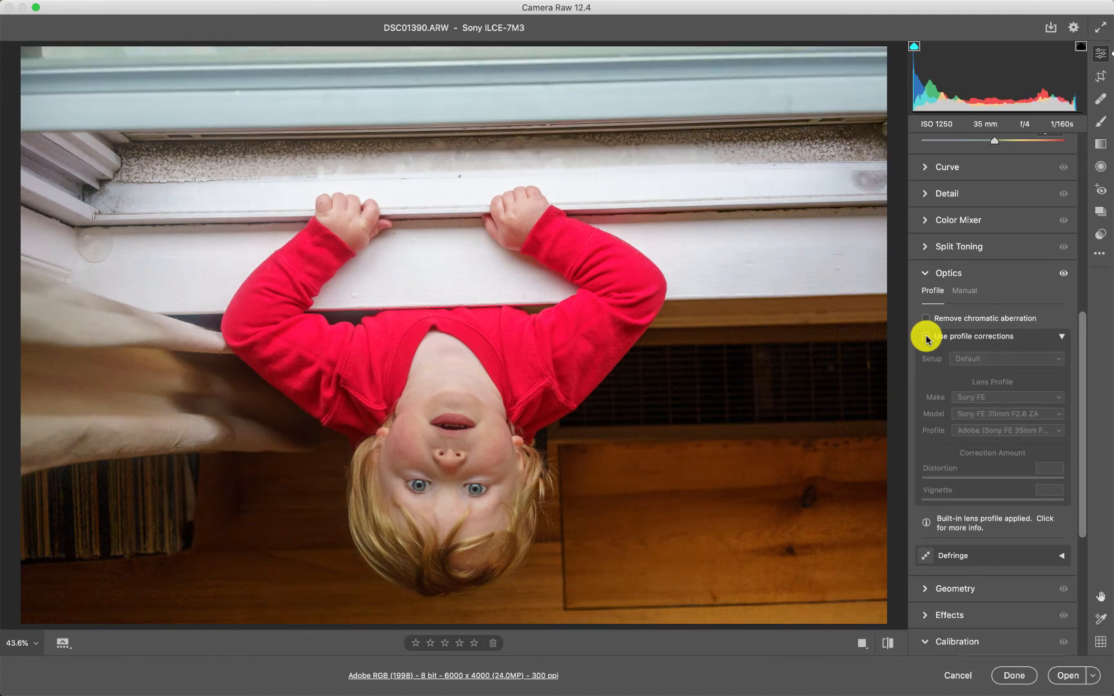
left_click(926, 337)
left_click(926, 337)
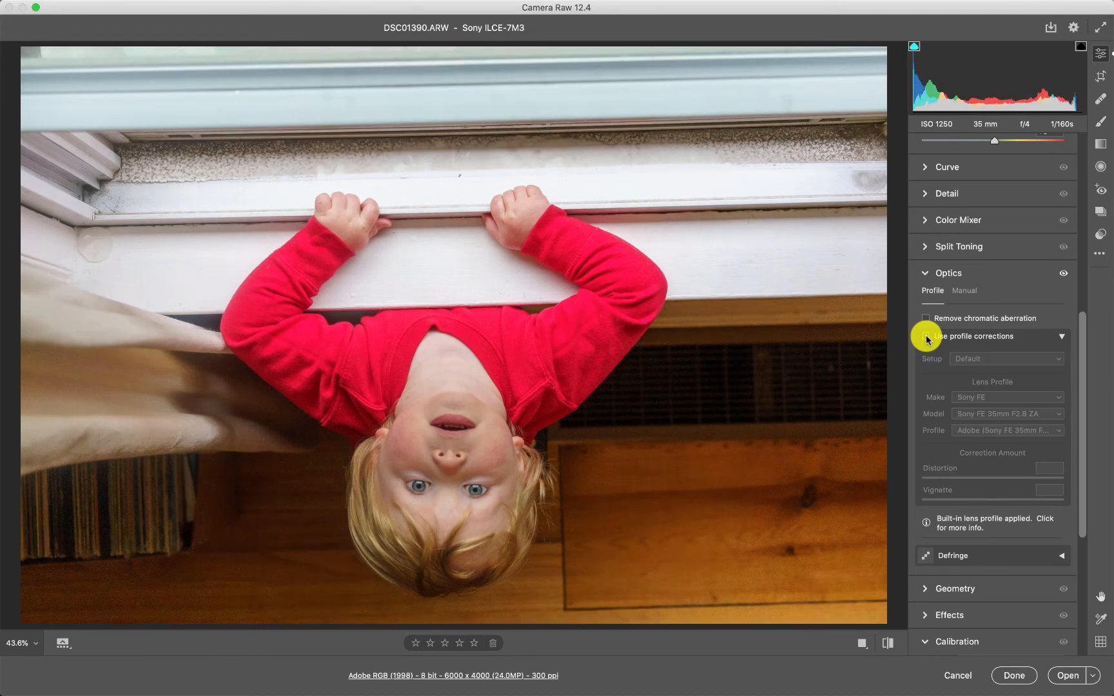
left_click(926, 337)
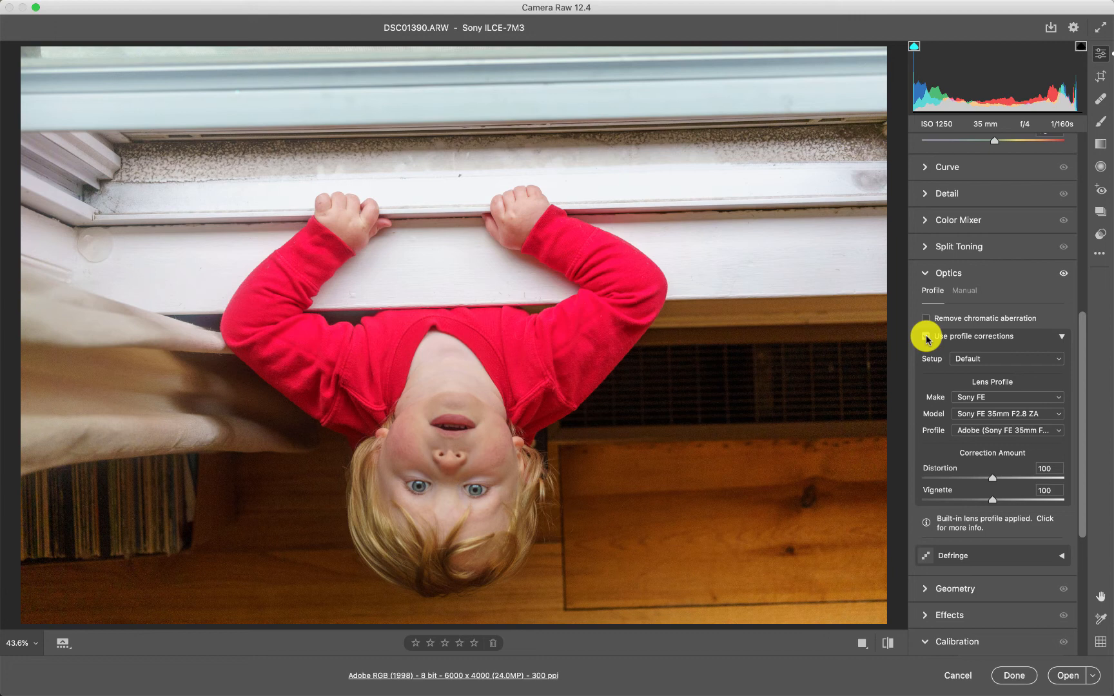
left_click(925, 337)
left_click(925, 335)
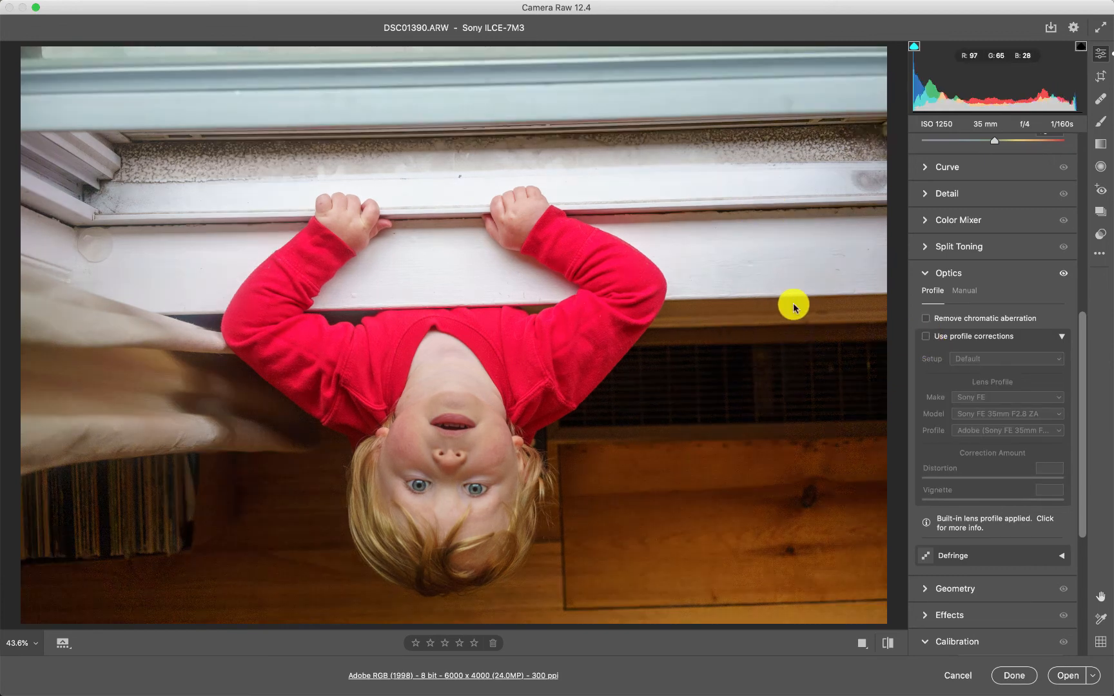
left_click(926, 338)
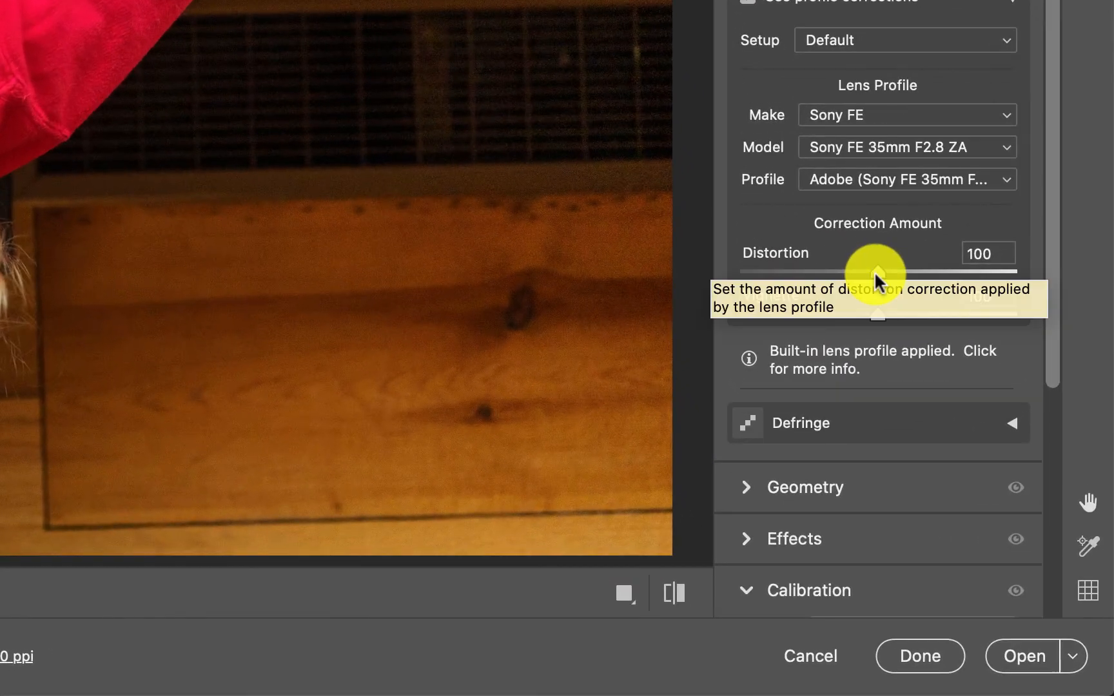
Step: Test the lens profile's distortion correction amount against the grid, keep it at 100, and return to the Basic settings
mouse_move(875, 274)
left_mouse_down()
mouse_move(788, 274)
mouse_move(990, 269)
mouse_move(875, 273)
left_mouse_up()
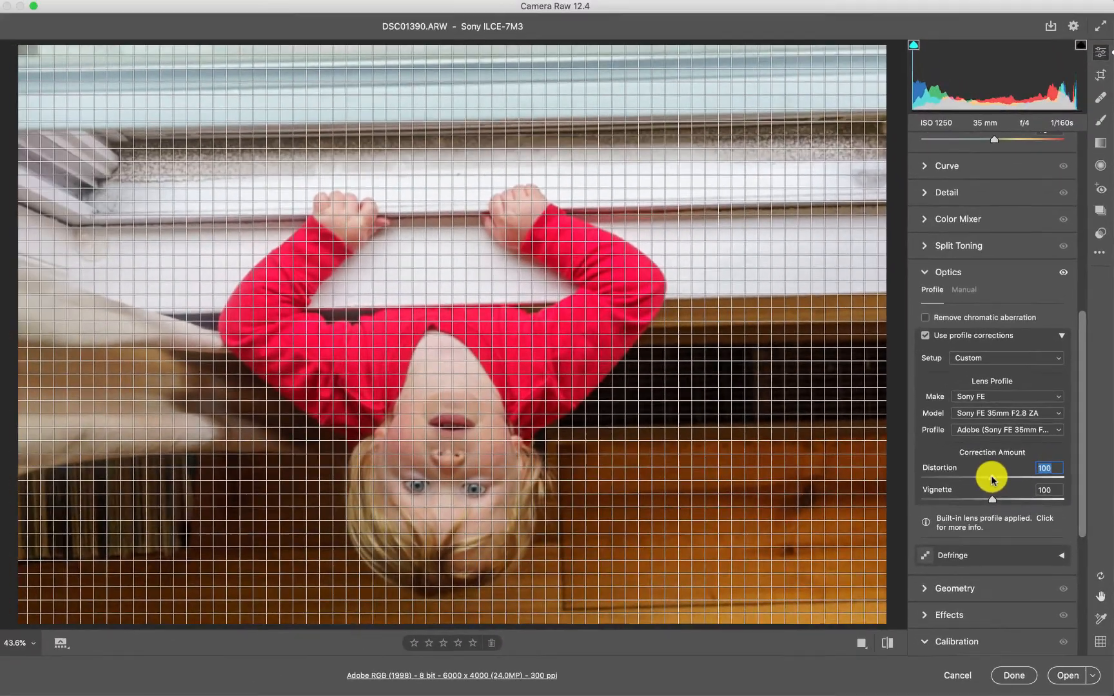
left_click_drag(991, 480, 991, 479)
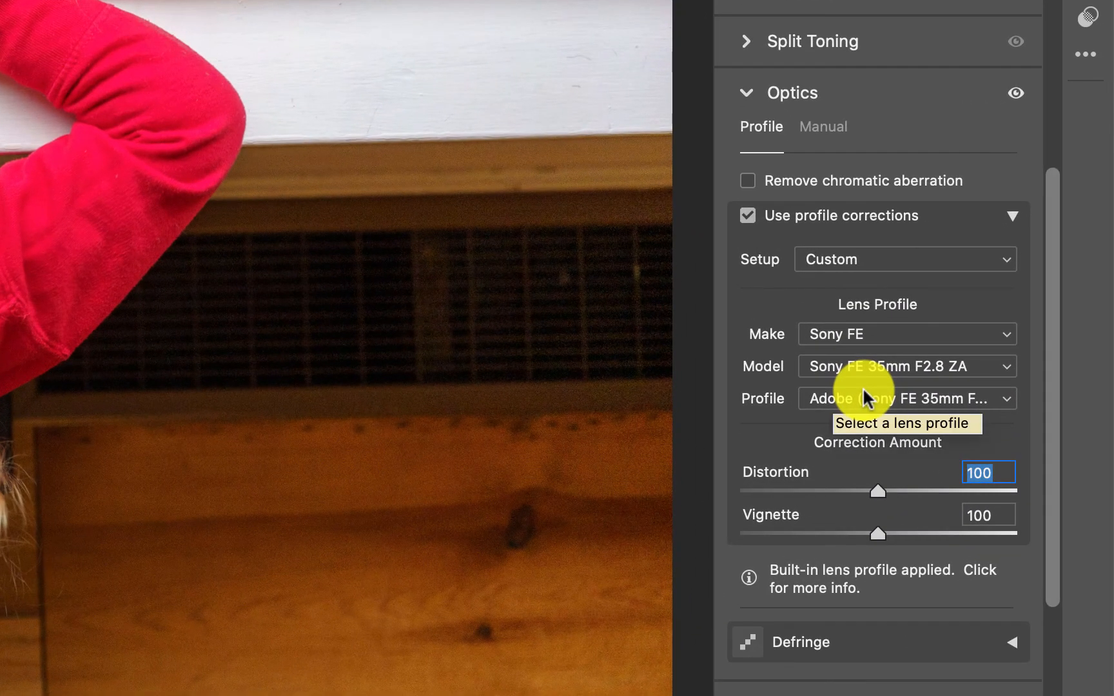
scroll(811, 420, "down", 5)
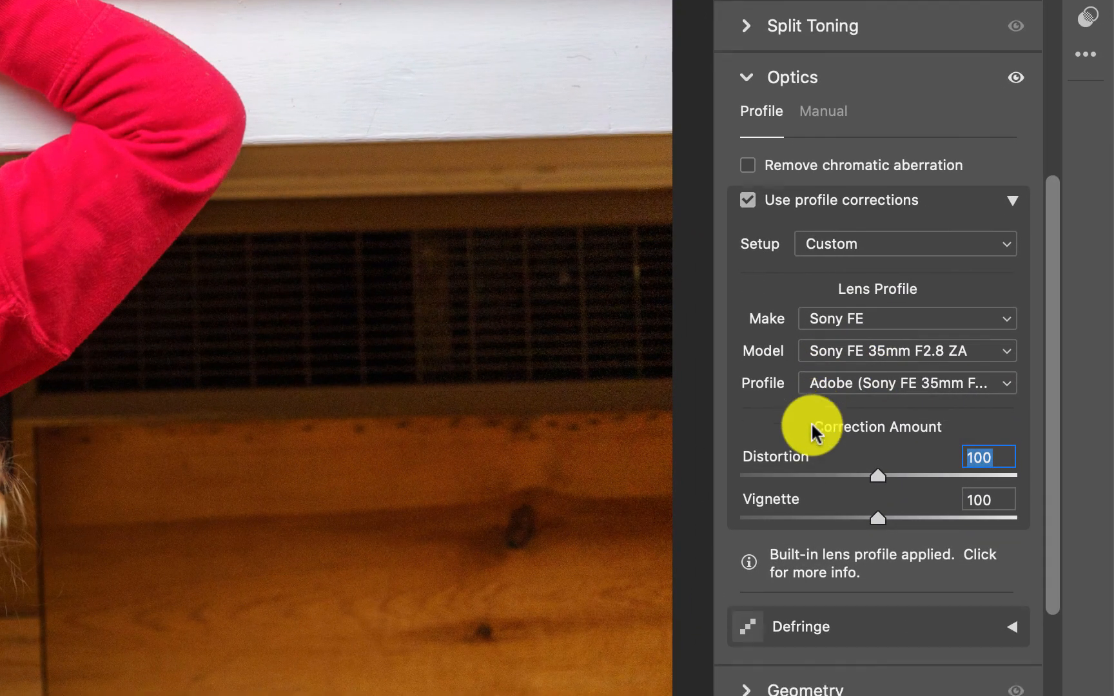
scroll(811, 421, "down", 6)
scroll(812, 427, "up", 15)
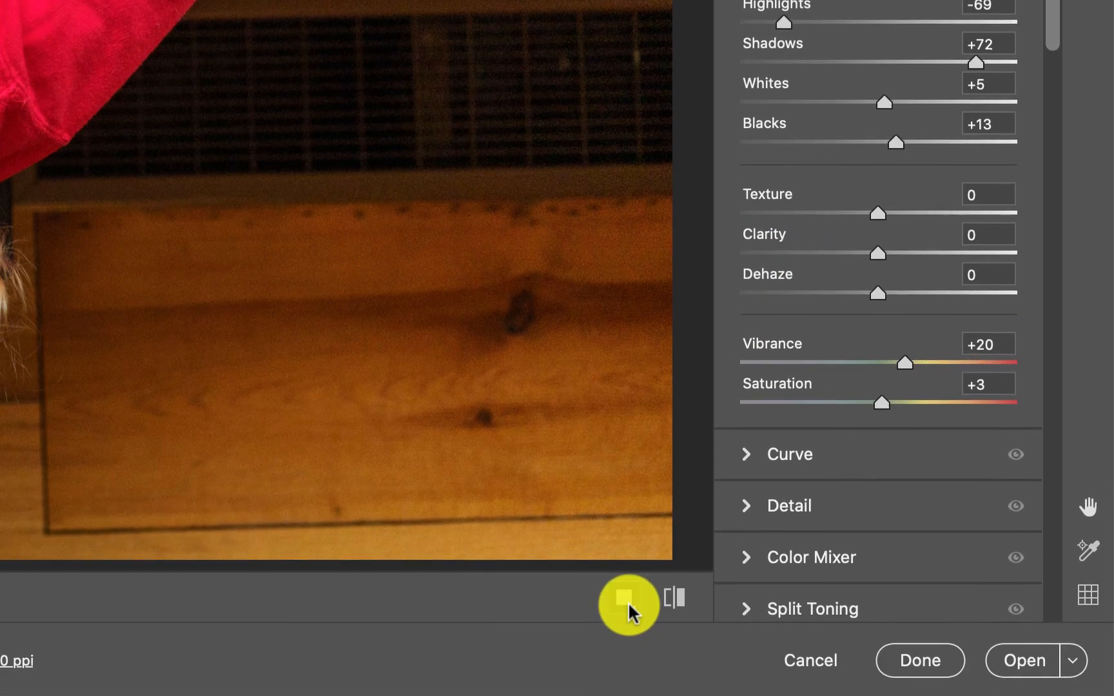
Step: Show the photo in the Before/After Left/Right view and swap the before and after settings back and forth
left_click(624, 596)
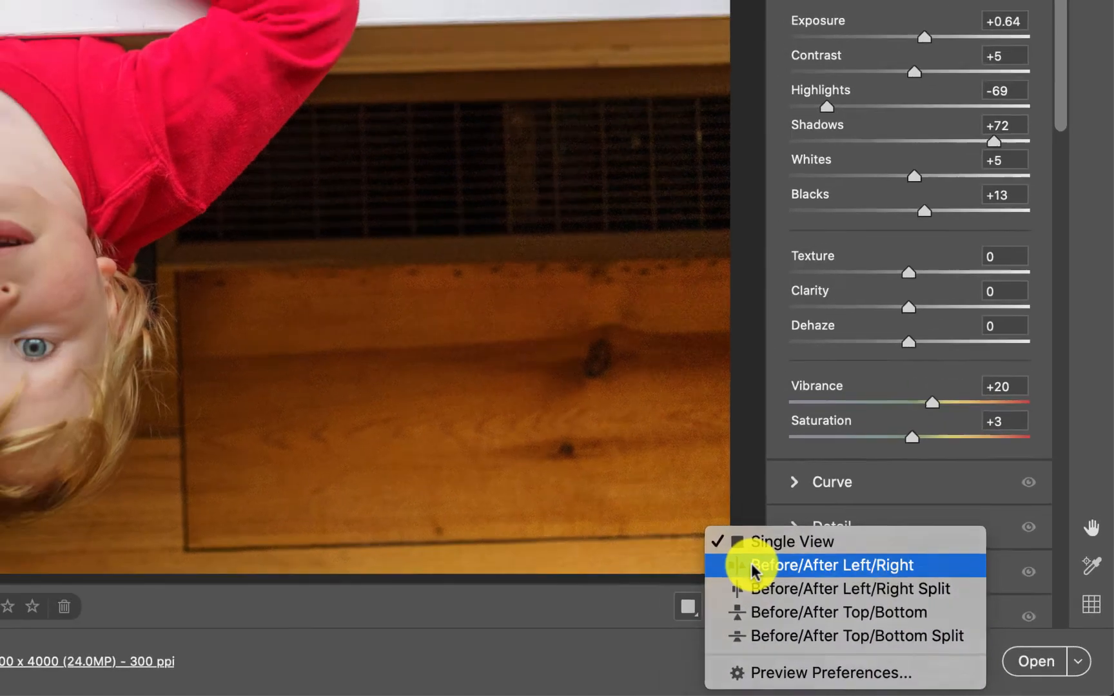
left_click(699, 545)
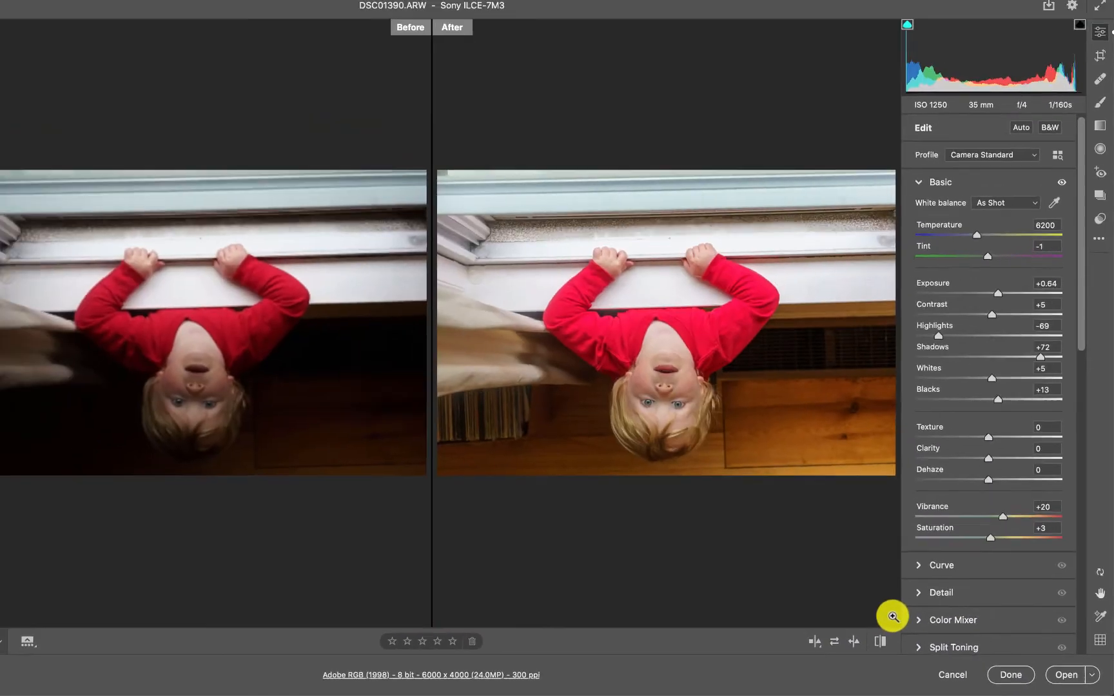
left_click(841, 645)
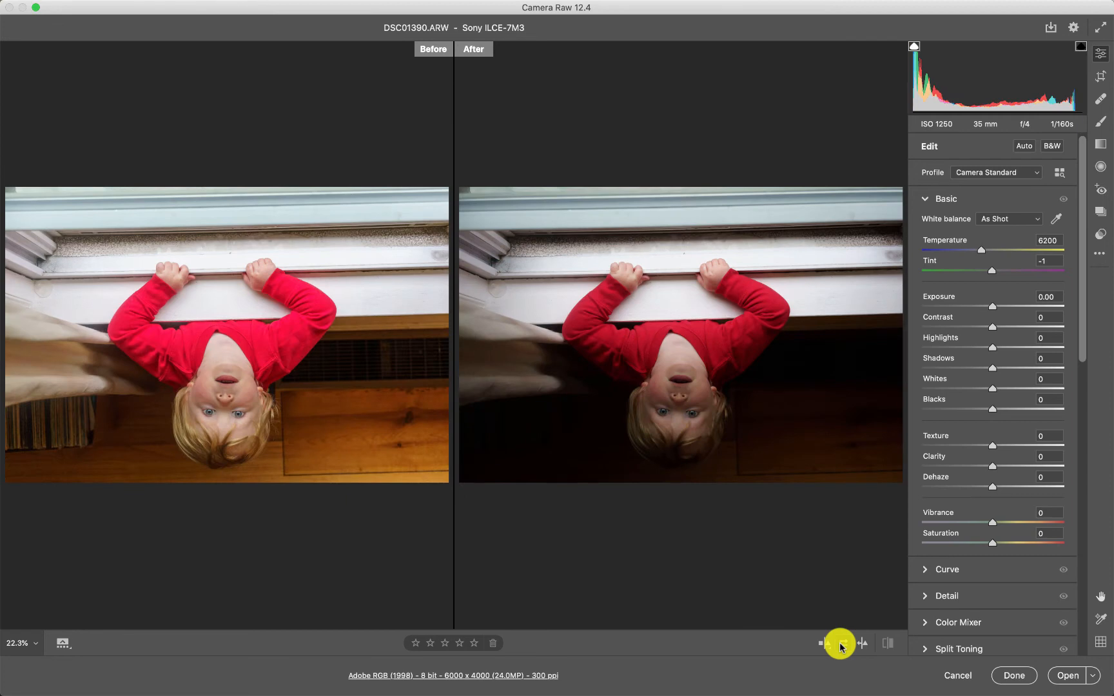
left_click(841, 644)
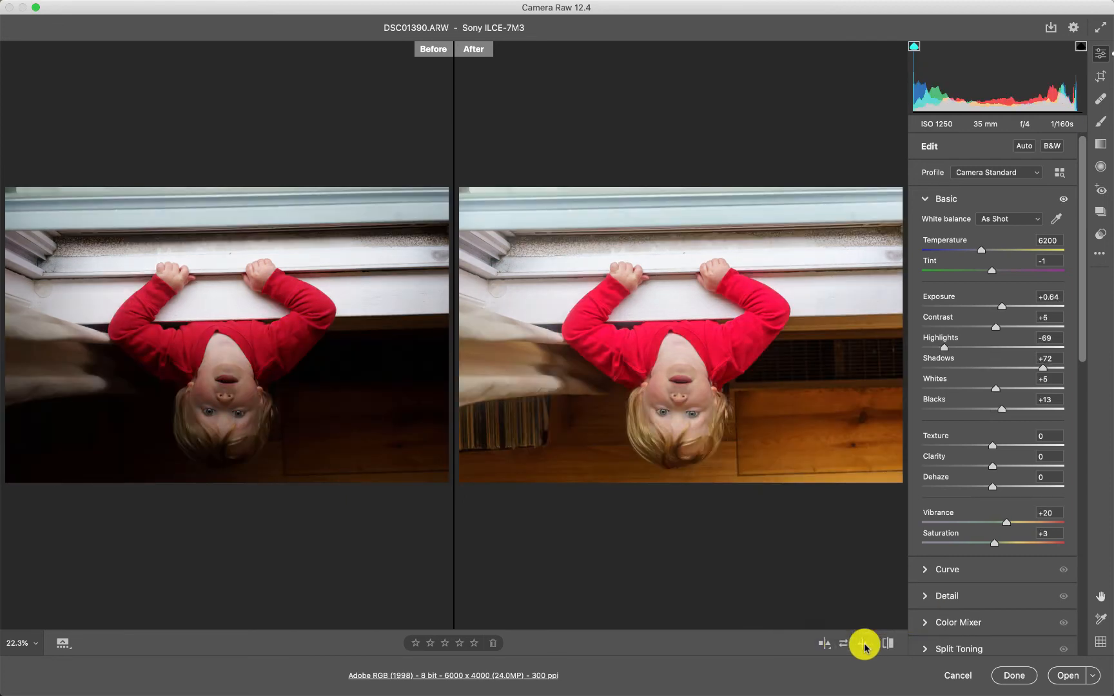
Step: Copy the current settings to the Before image and cycle the comparison to the Before/After Top/Bottom Split view
left_click(863, 644)
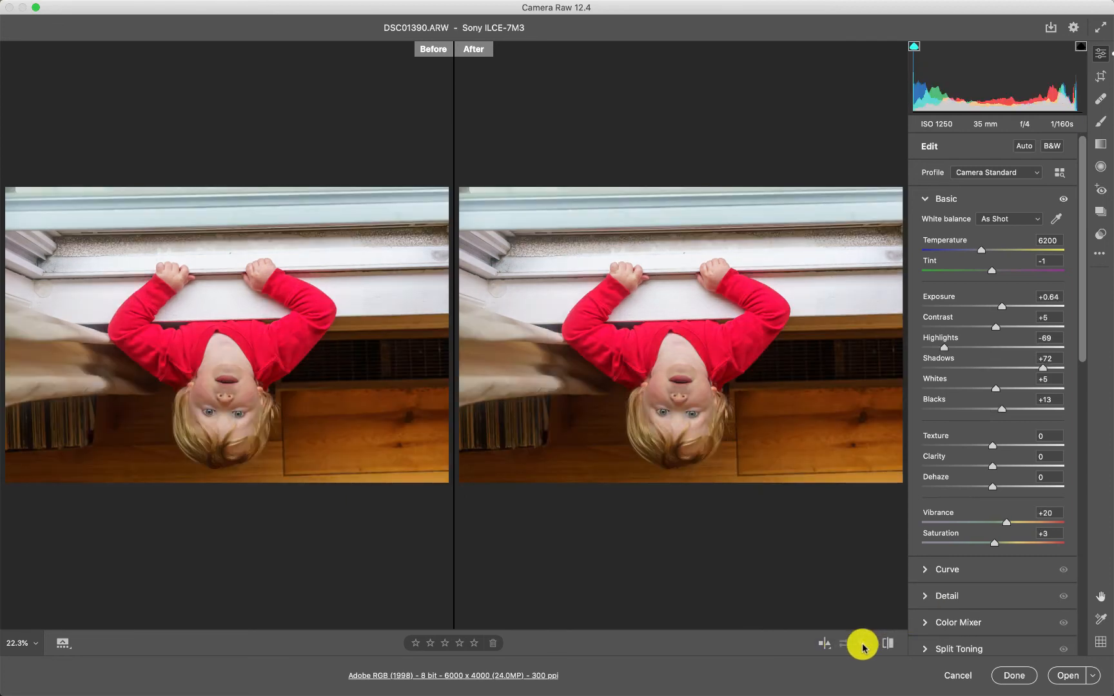
left_click(830, 644)
left_click(831, 645)
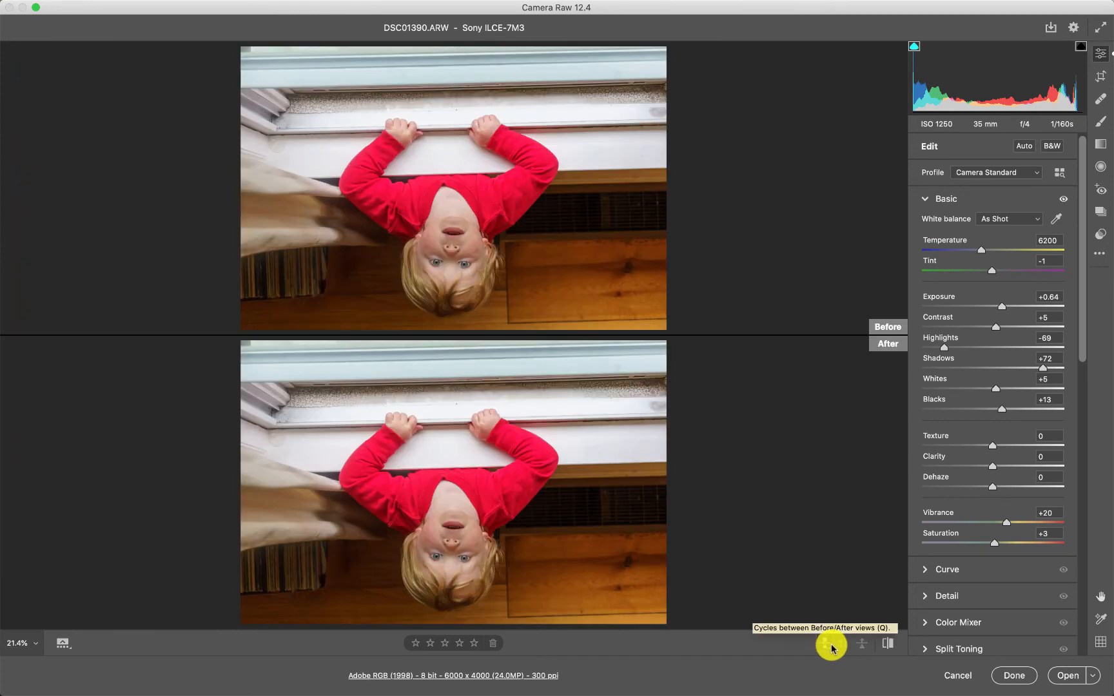
left_click(832, 646)
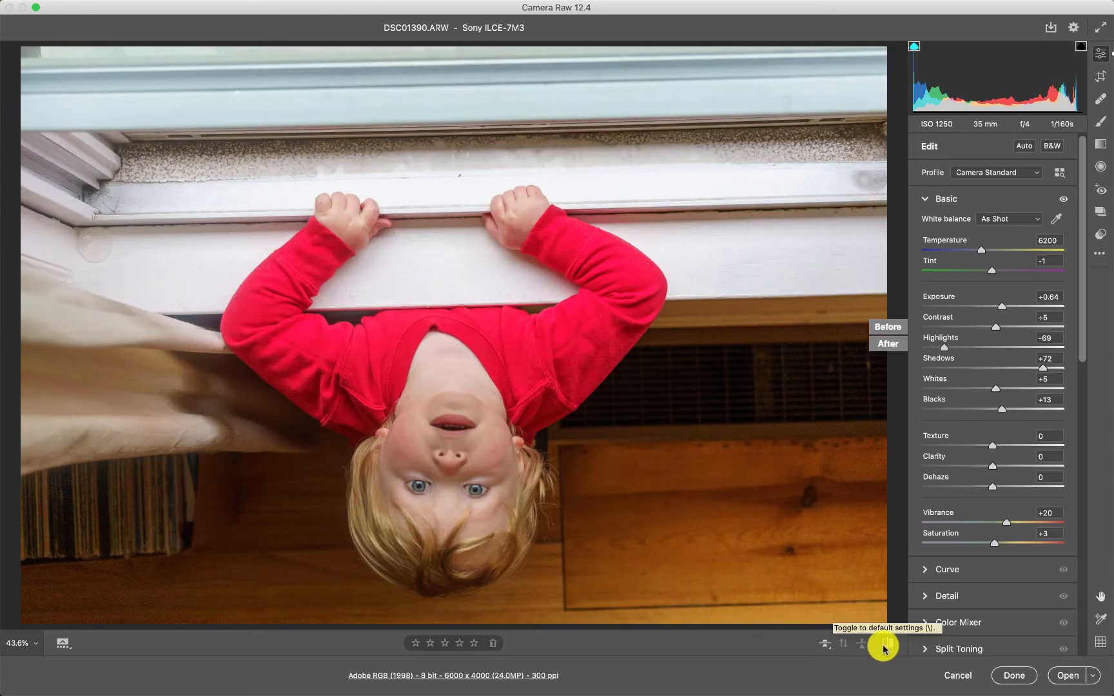
Step: Toggle the After image to its default settings and compare the child, window sill and floor across the split
left_click(888, 645)
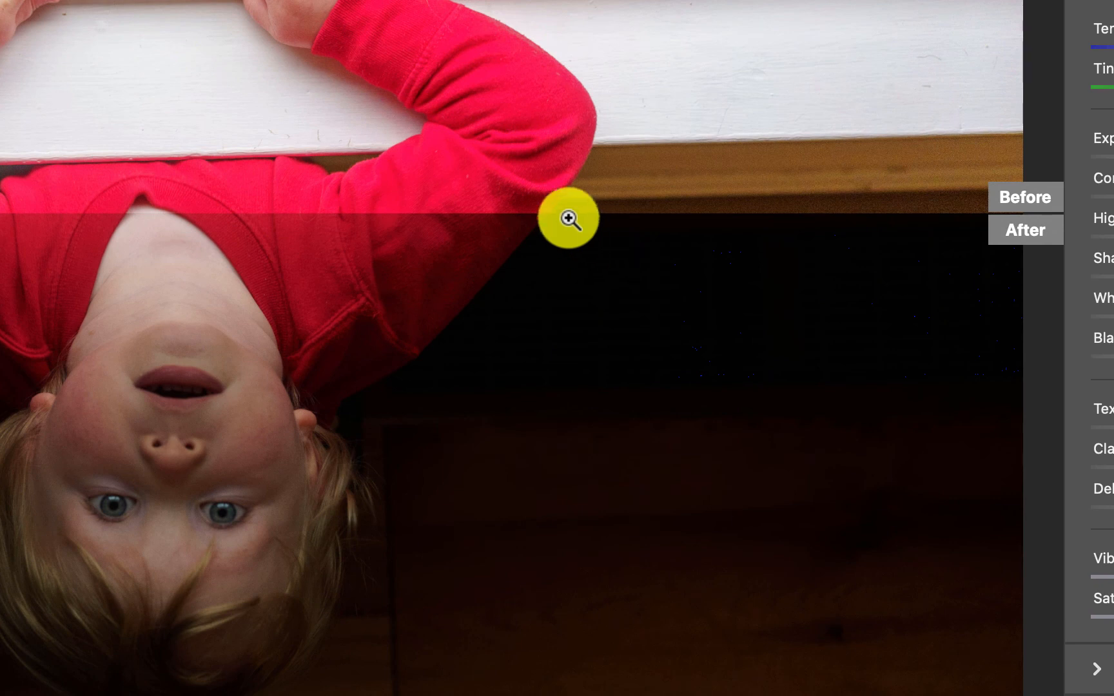
scroll(567, 218, "up", 3)
scroll(566, 217, "down", 2)
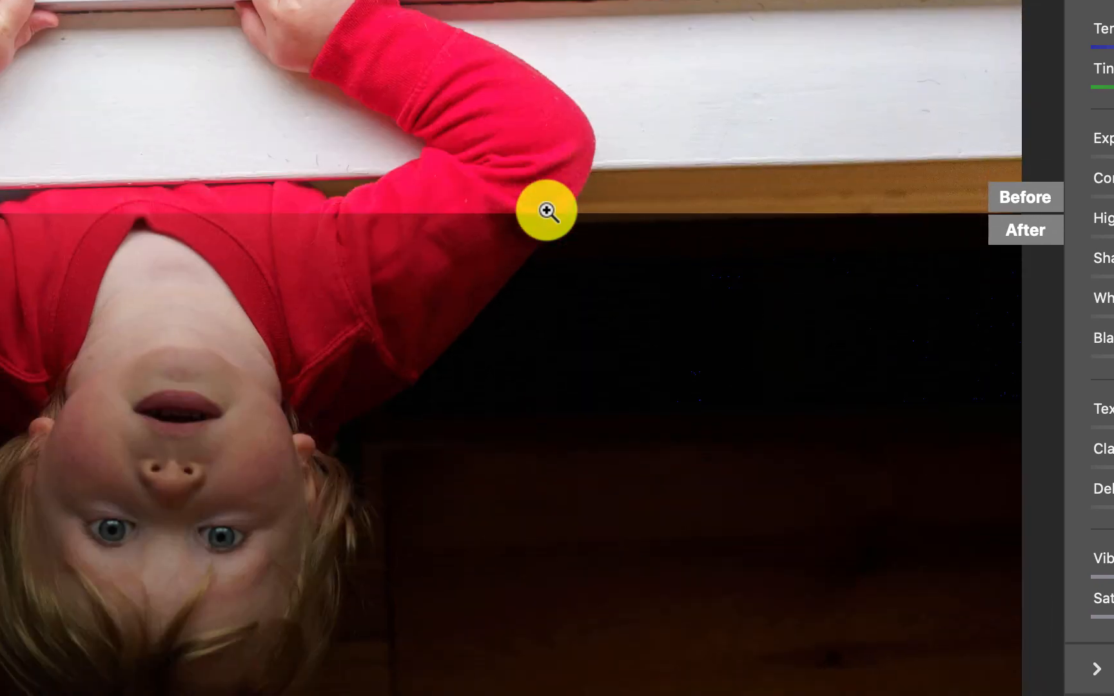
scroll(546, 211, "down", 5)
scroll(547, 211, "up", 1)
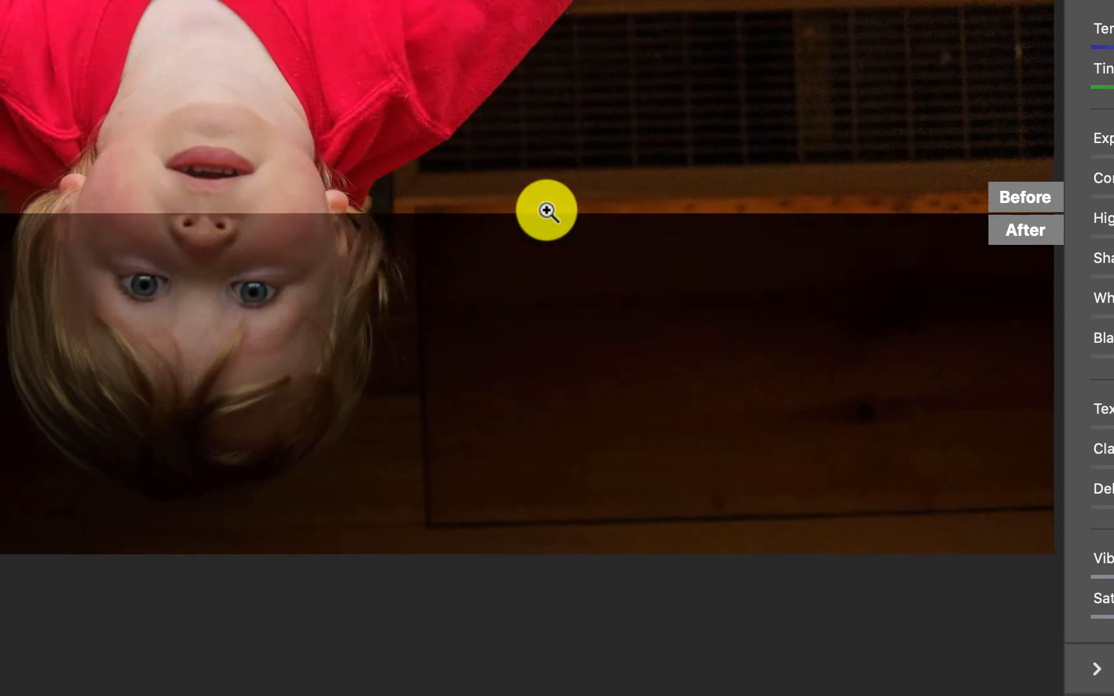
scroll(545, 213, "up", 5)
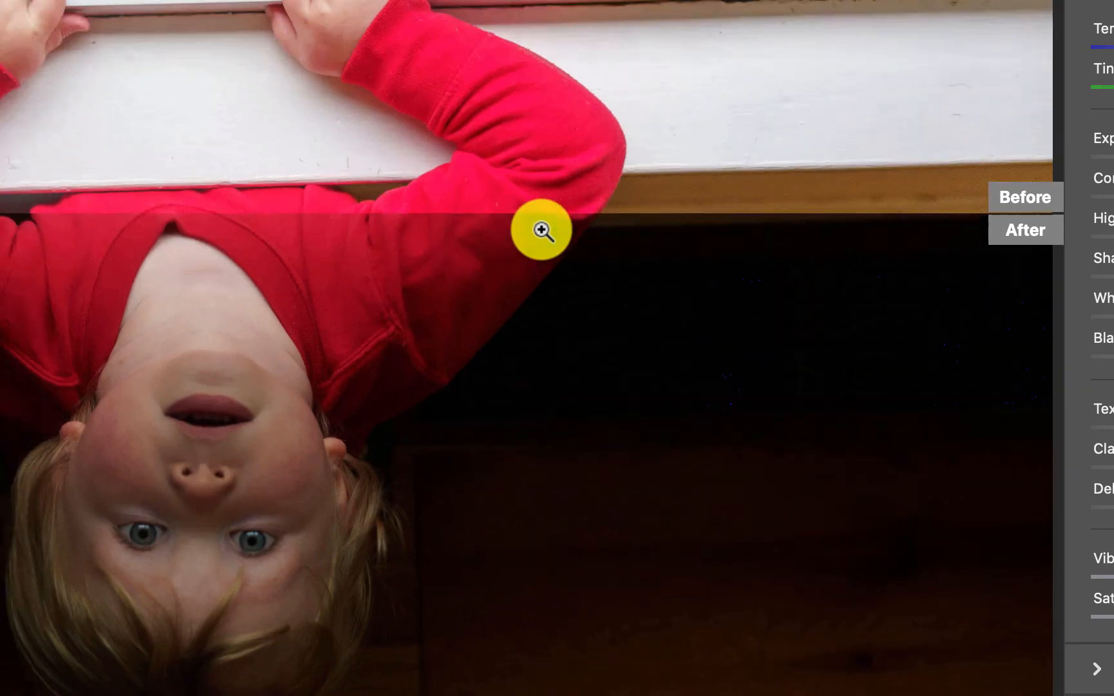
scroll(541, 230, "up", 5)
scroll(541, 226, "down", 2)
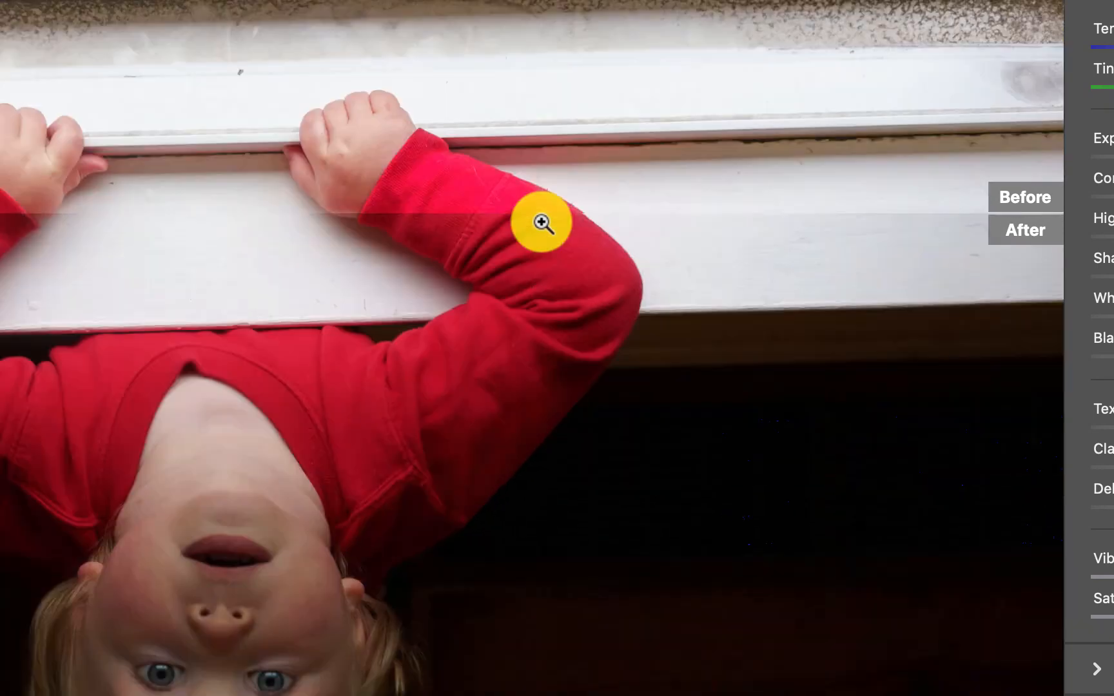
Step: Return the edited settings to the After image and copy the current settings to the Before image
scroll(542, 222, "down", 4)
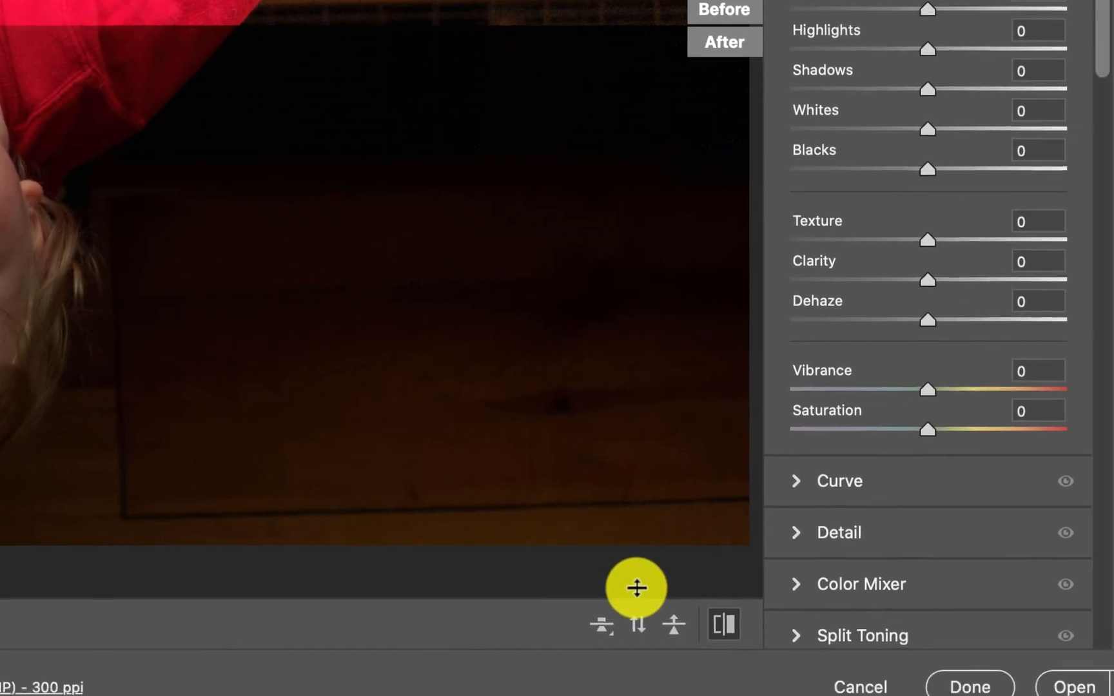
left_click(635, 630)
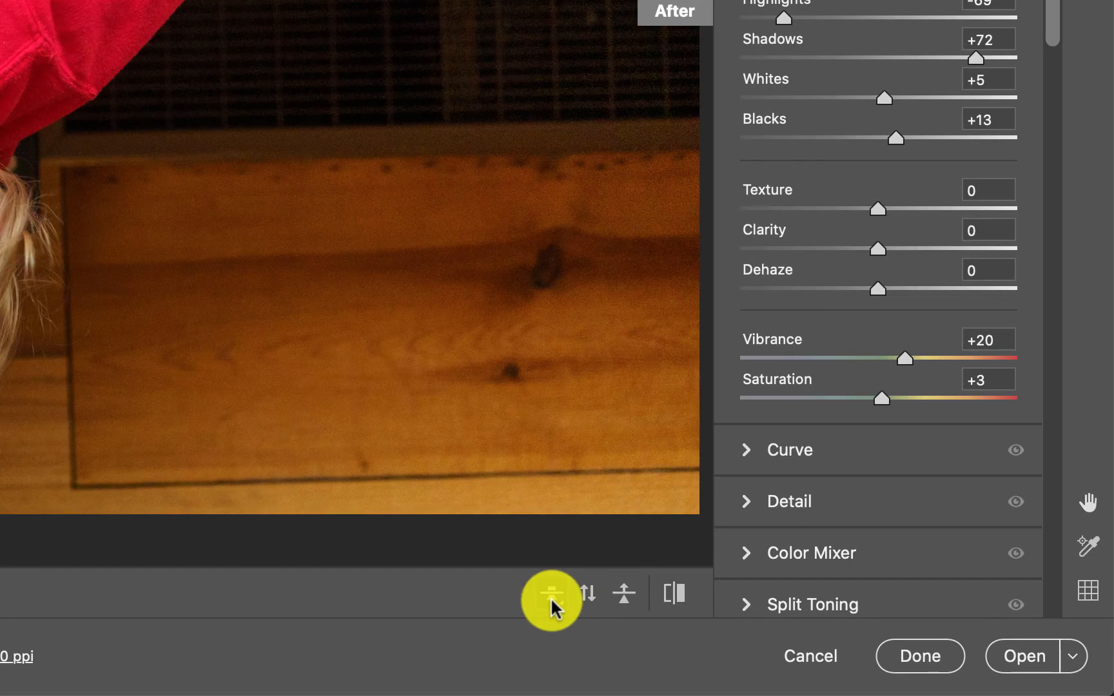
left_click(622, 589)
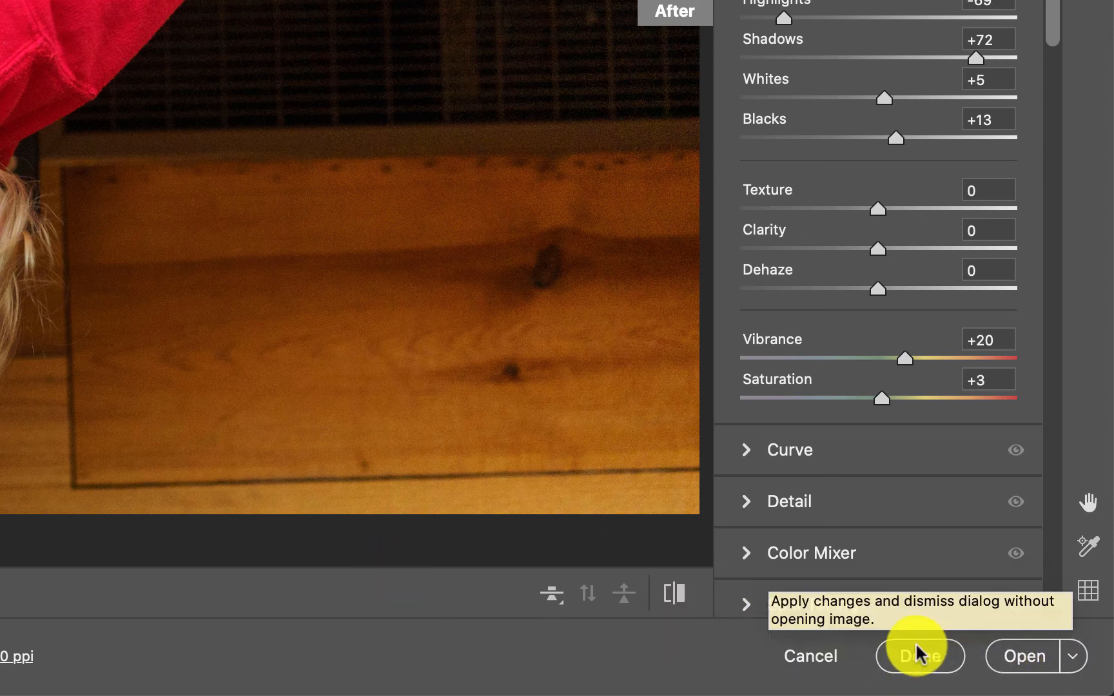
Step: Open the developed photo in Photoshop and switch to Bridge to reopen DSC01390.ARW in Camera Raw
left_click(1026, 655)
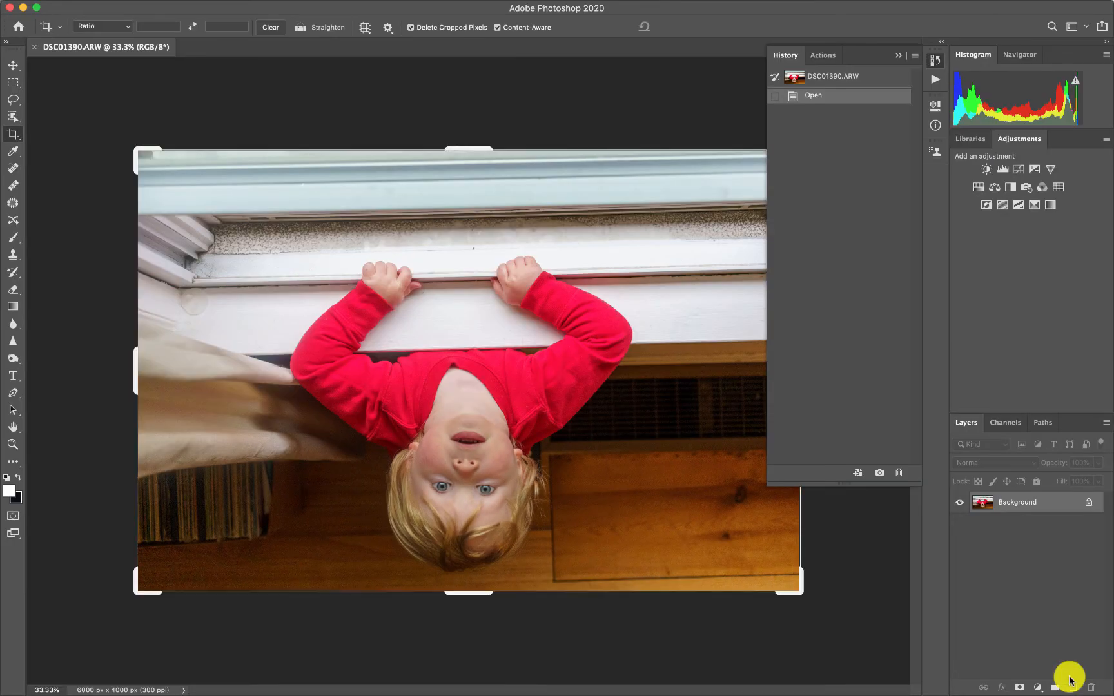
mouse_move(695, 693)
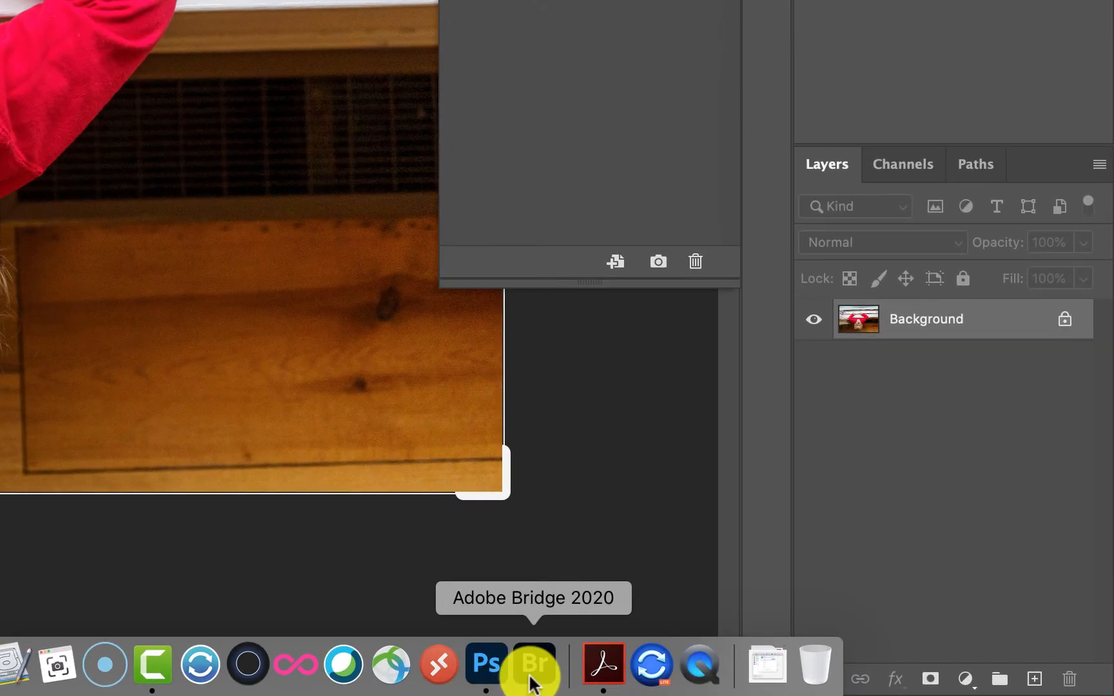
left_click(740, 676)
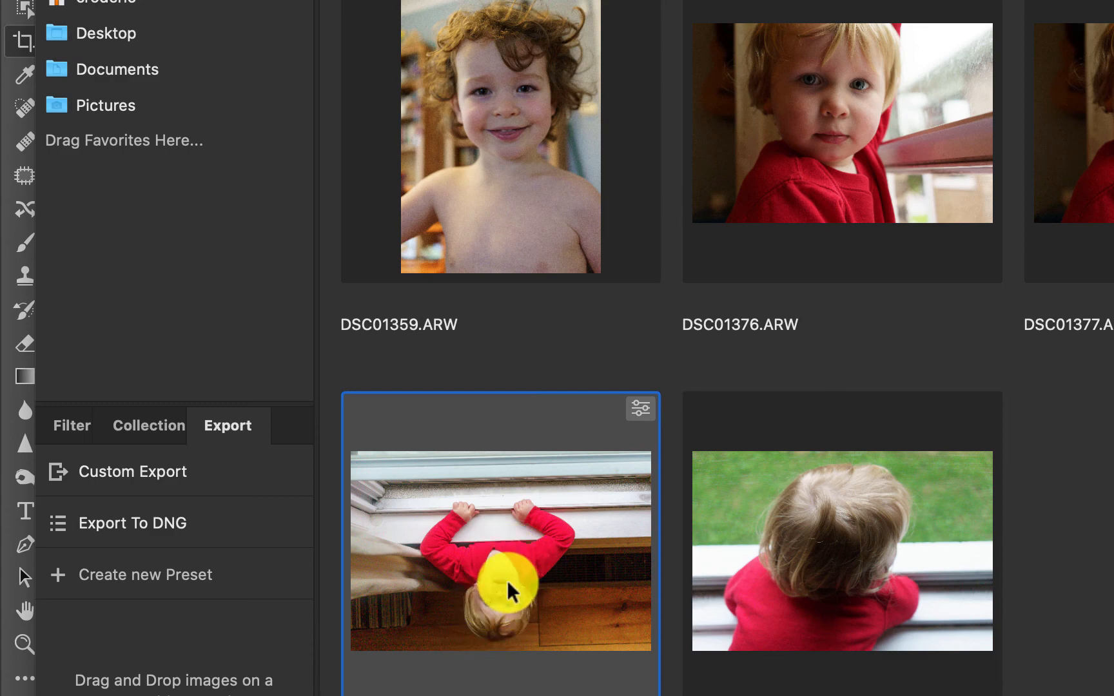
double_click(534, 576)
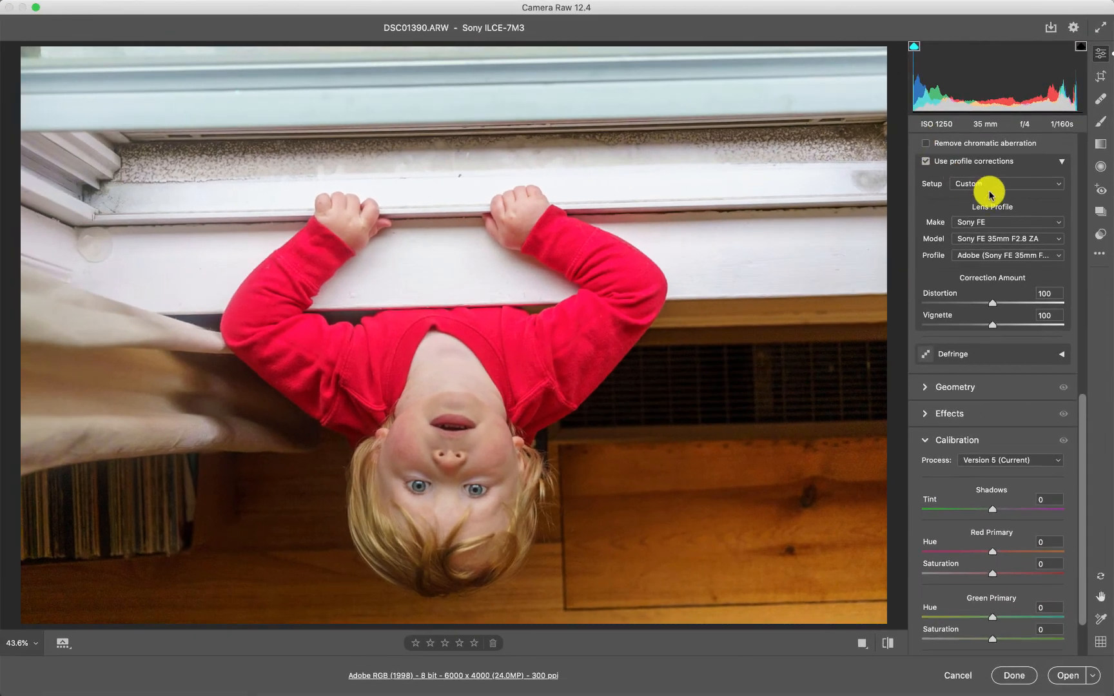
Step: Lower the photo's Exposure to +0.45 in the Basic settings and open the result in Photoshop
scroll(991, 194, "up", 20)
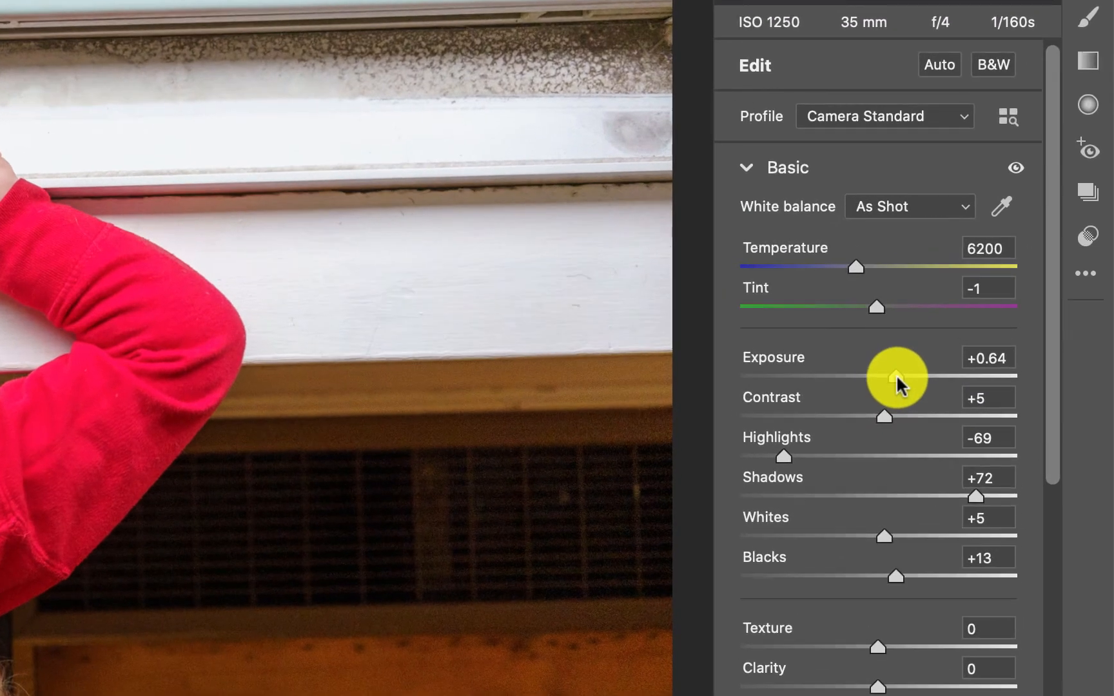
left_click(1002, 307)
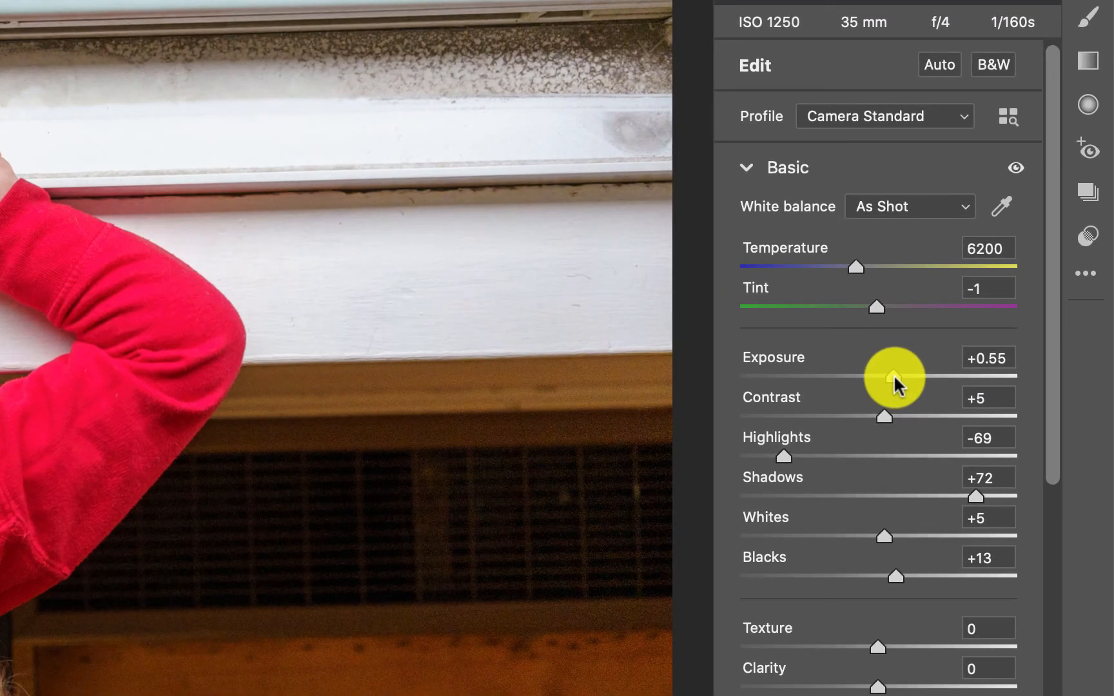
left_click_drag(894, 376, 891, 376)
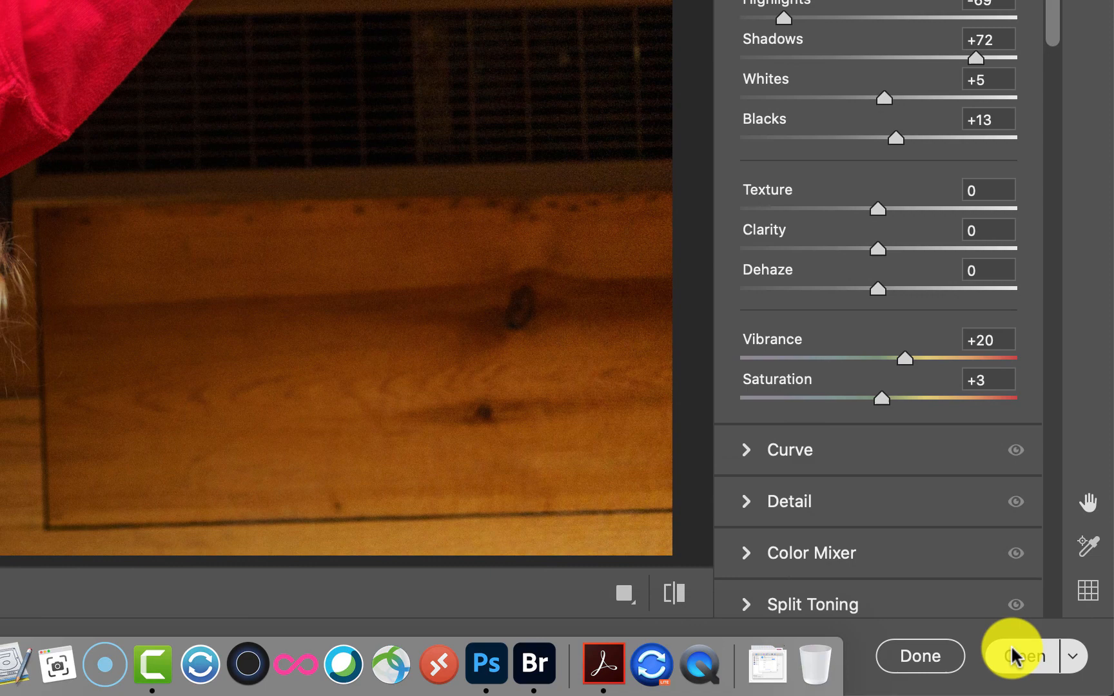
left_click(1010, 645)
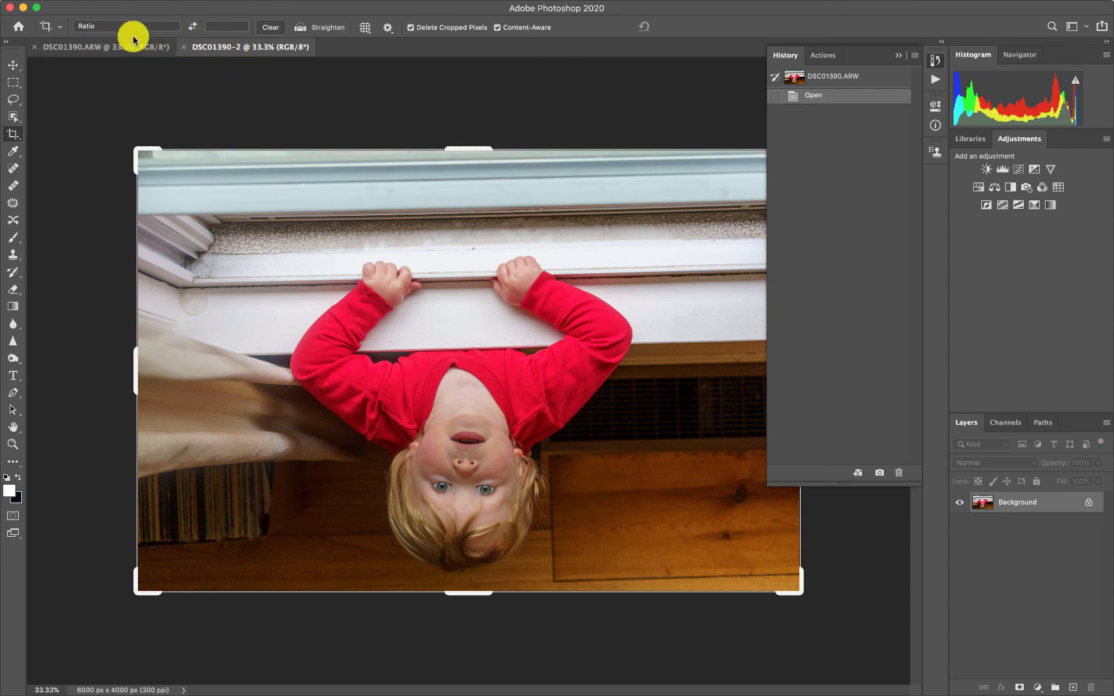
Step: Close the first opened document, DSC01390.ARW, without saving its changes
left_click(96, 45)
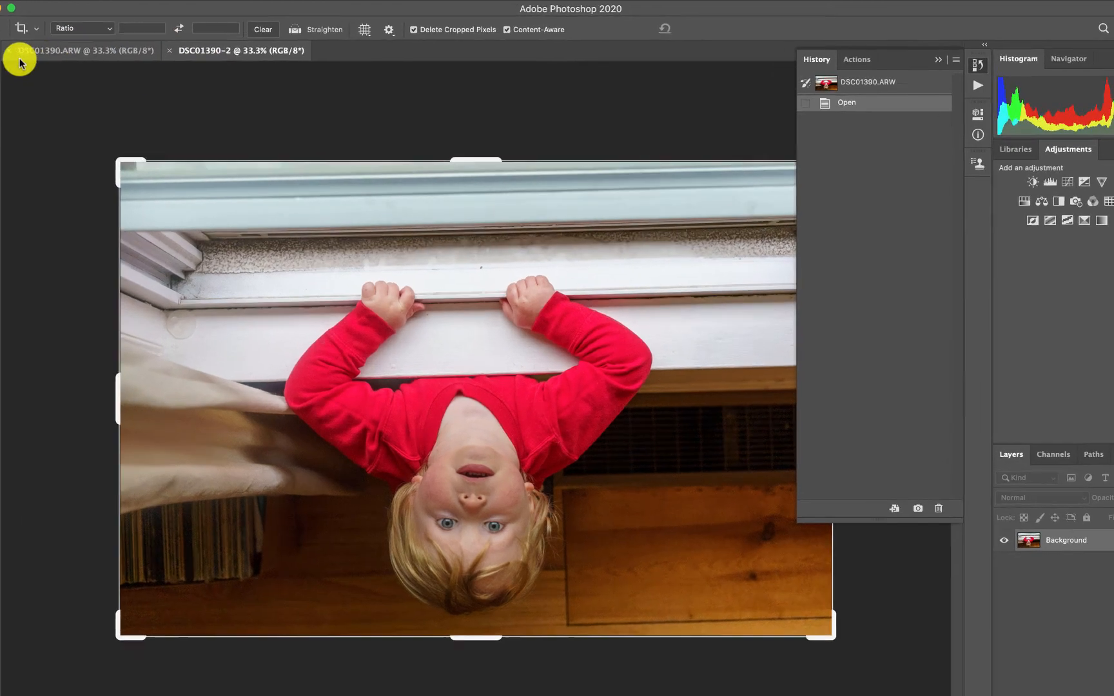
left_click(34, 47)
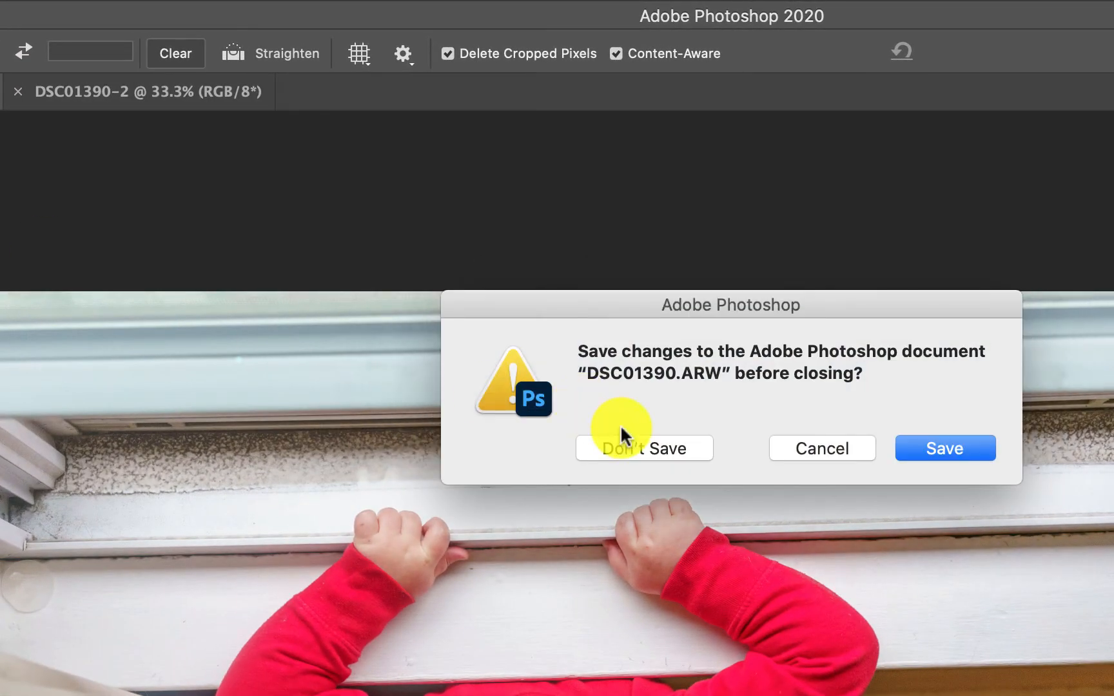
left_click(638, 460)
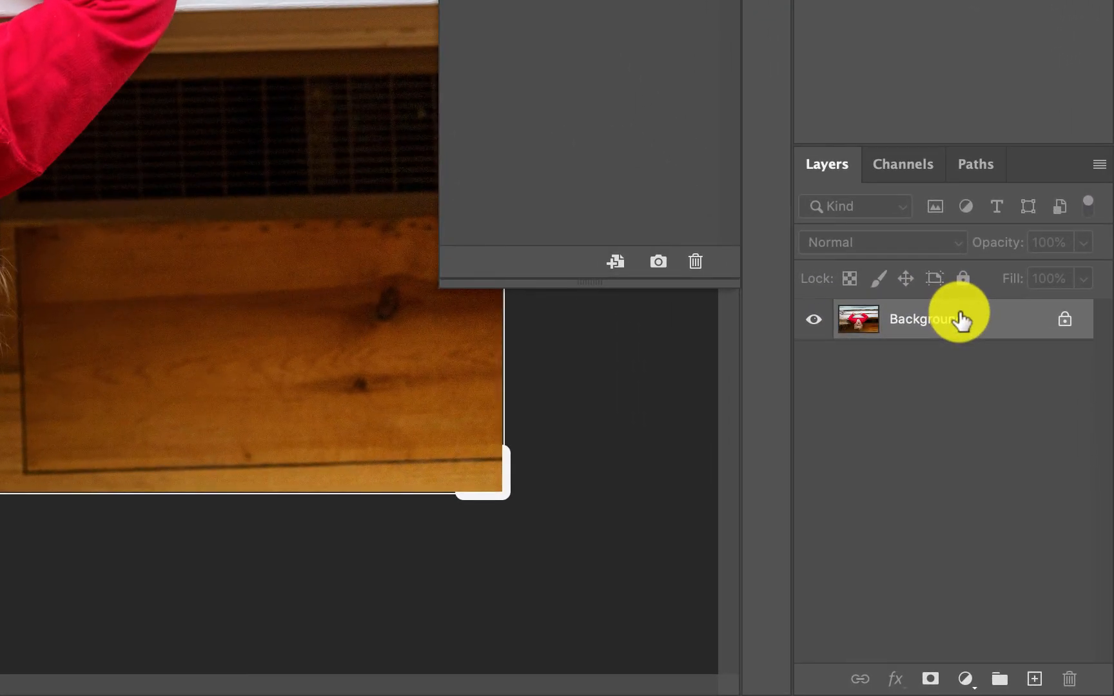
Step: Duplicate the Background layer within DSC01390-2 as Background copy
right_click(977, 361)
left_click(898, 362)
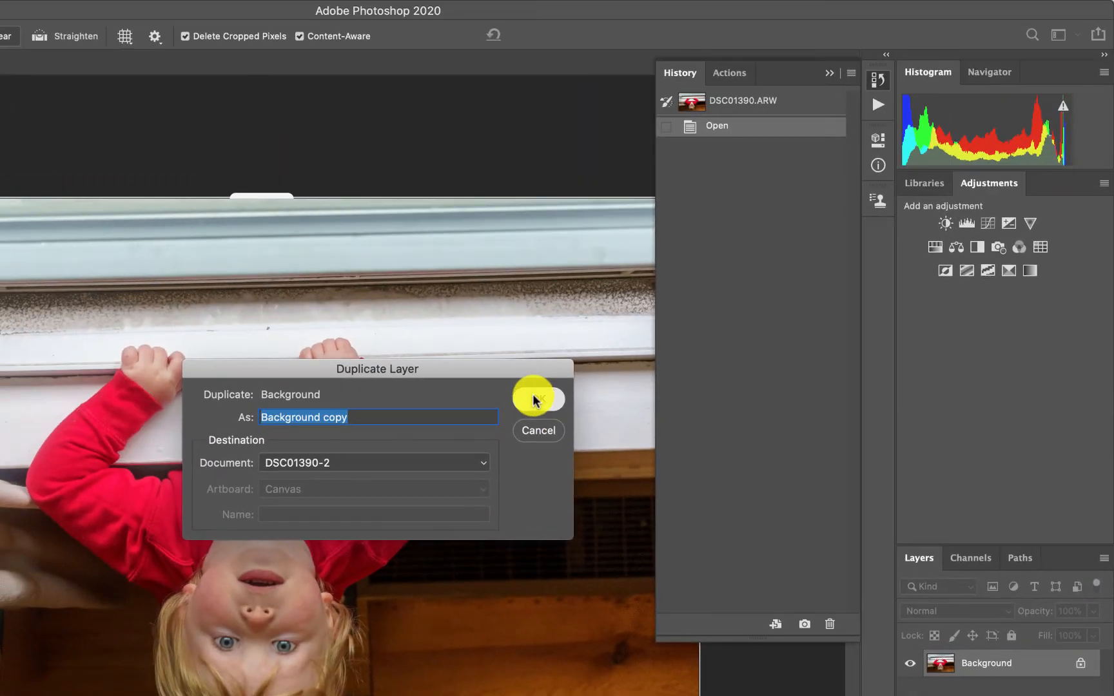
left_click(533, 400)
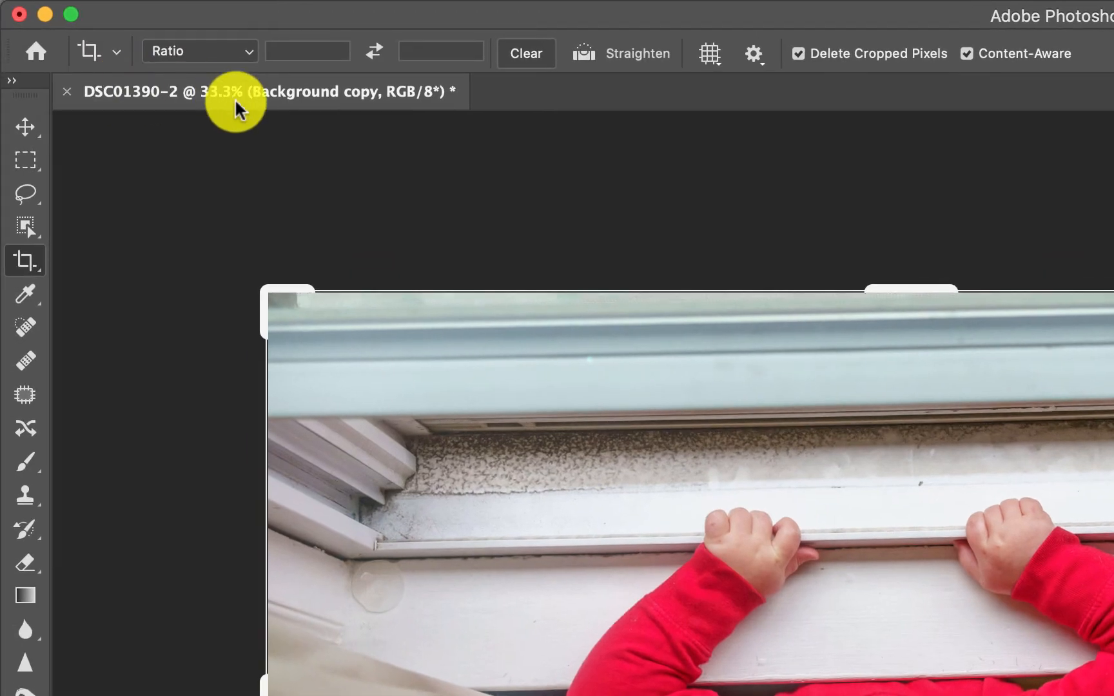
Step: Save the layered document as DSC01390-2.psd inside ASSIGNMENTS/LONG 1 in Photoshop format, keeping layers, the Adobe RGB (1998) profile and Maximize Compatibility
left_click(187, 9)
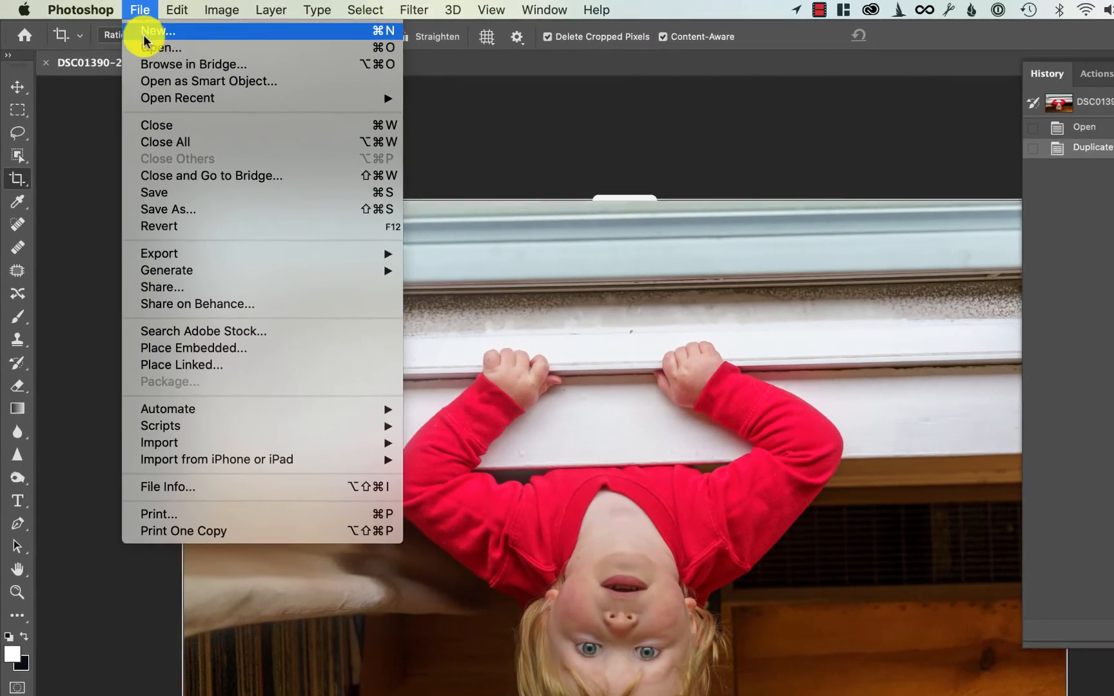
mouse_move(207, 133)
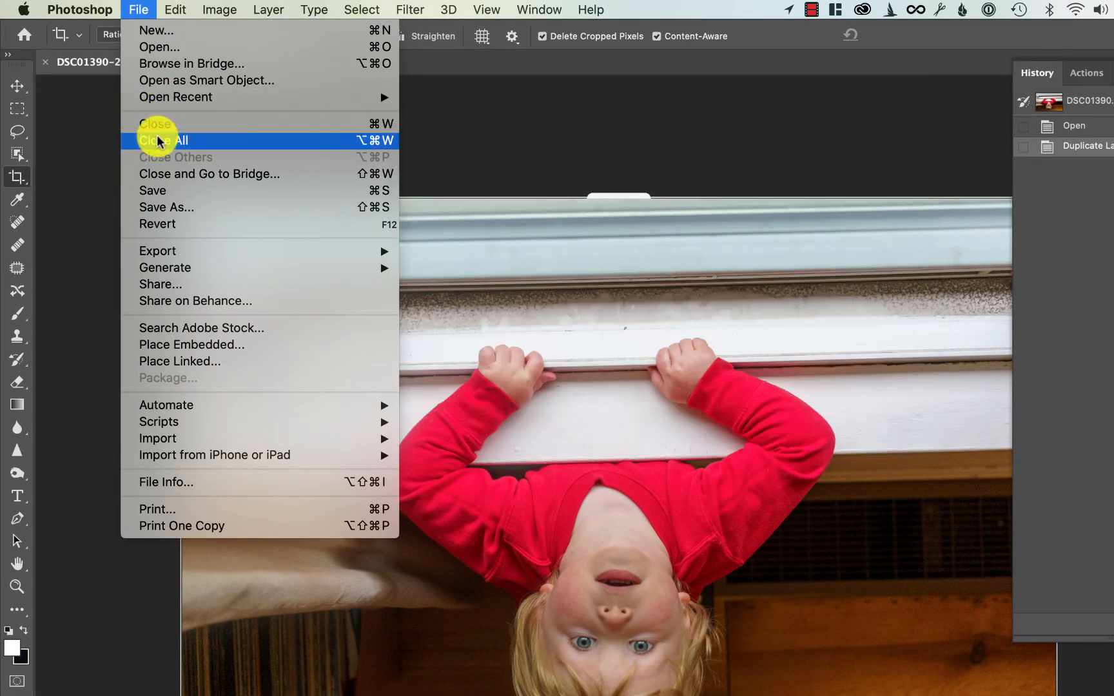
left_click(167, 207)
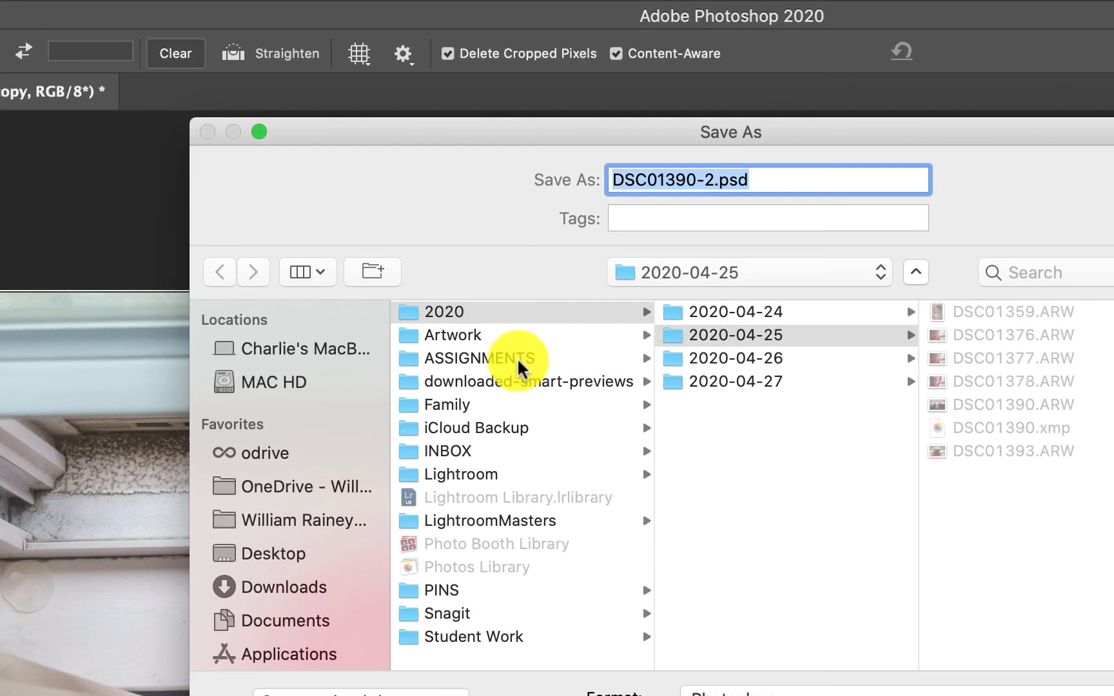
left_click(519, 363)
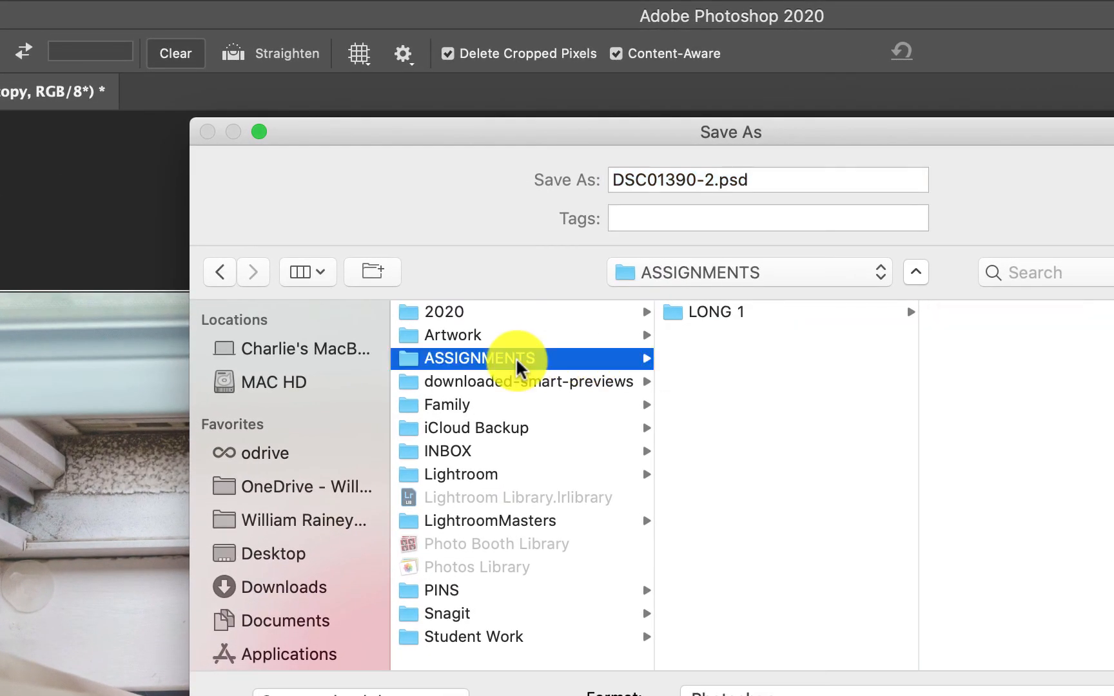
left_click(696, 315)
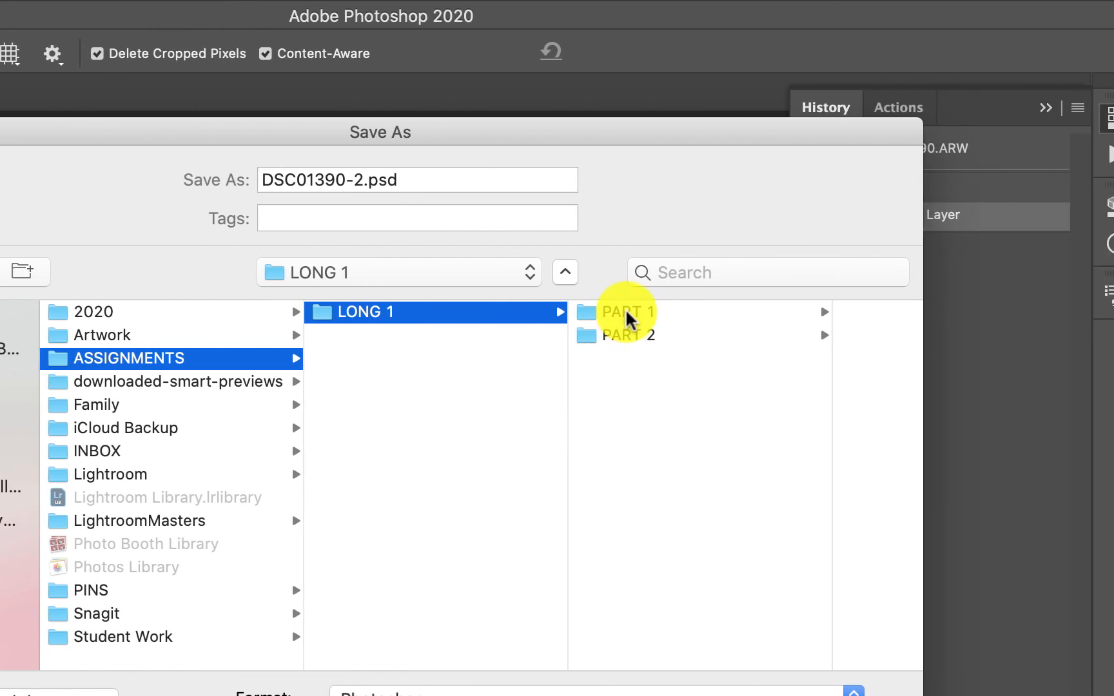
left_click(731, 336)
left_click(696, 311)
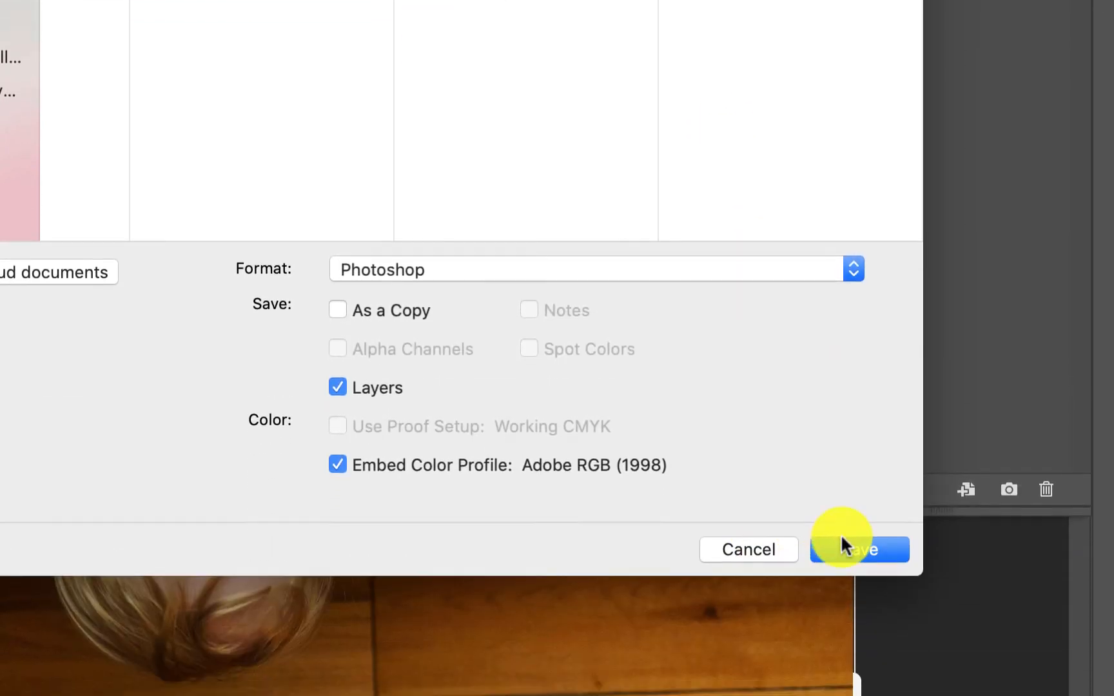
left_click(842, 695)
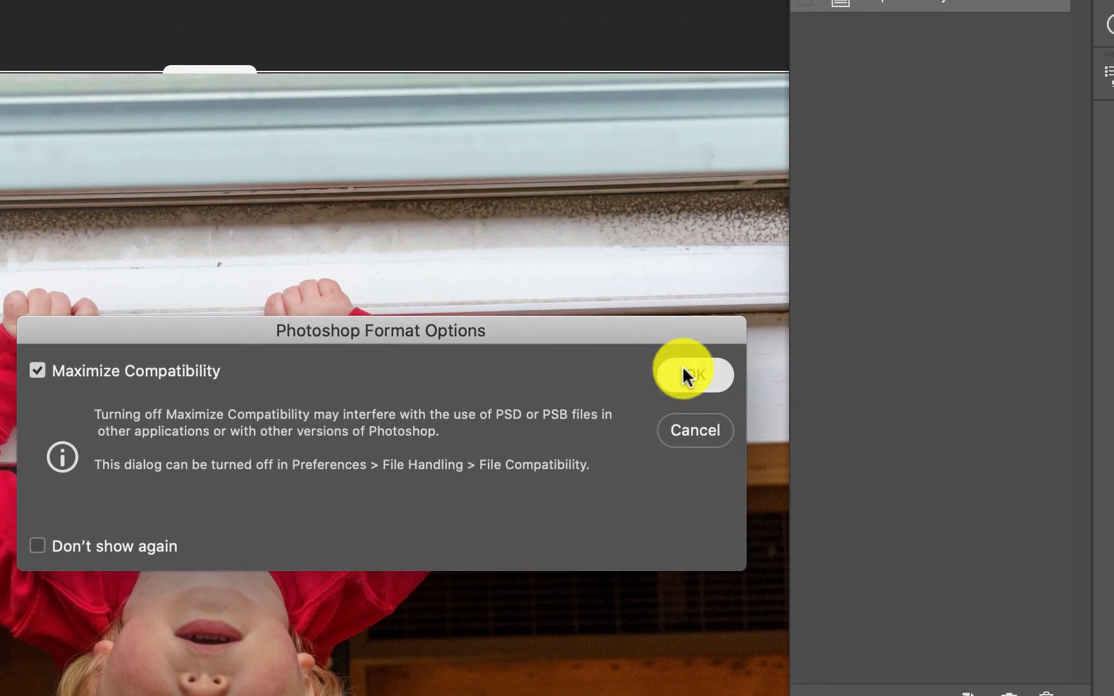
left_click(684, 372)
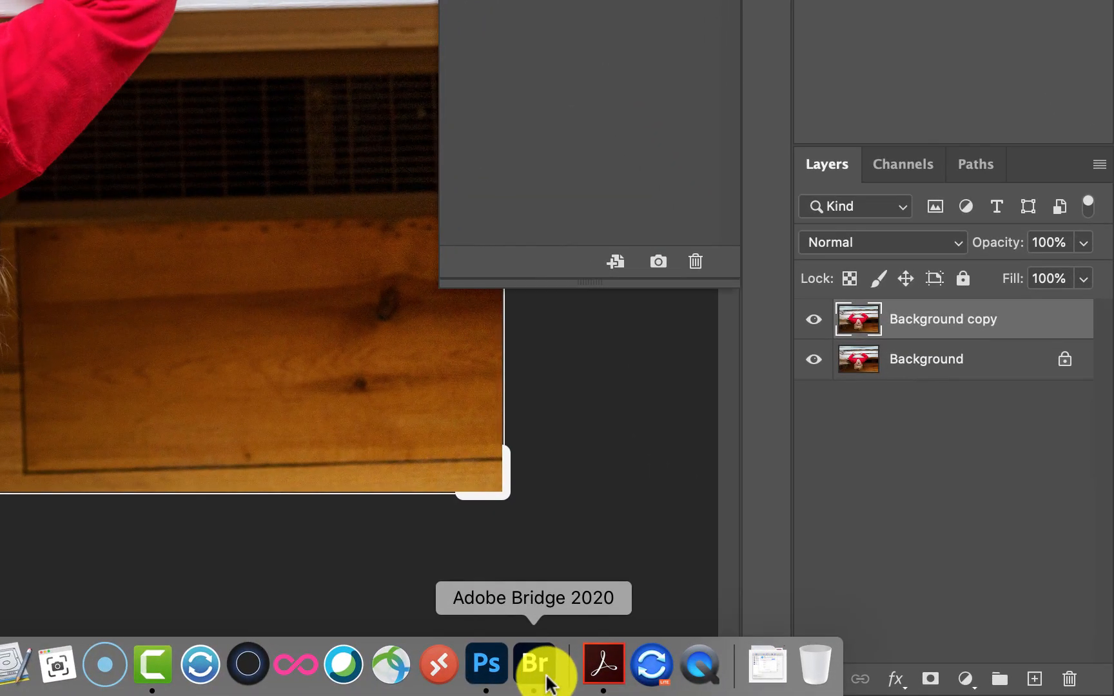
Step: Switch to Bridge, reopen DSC01390.ARW in Camera Raw and convert the photo to black and white
left_click(819, 691)
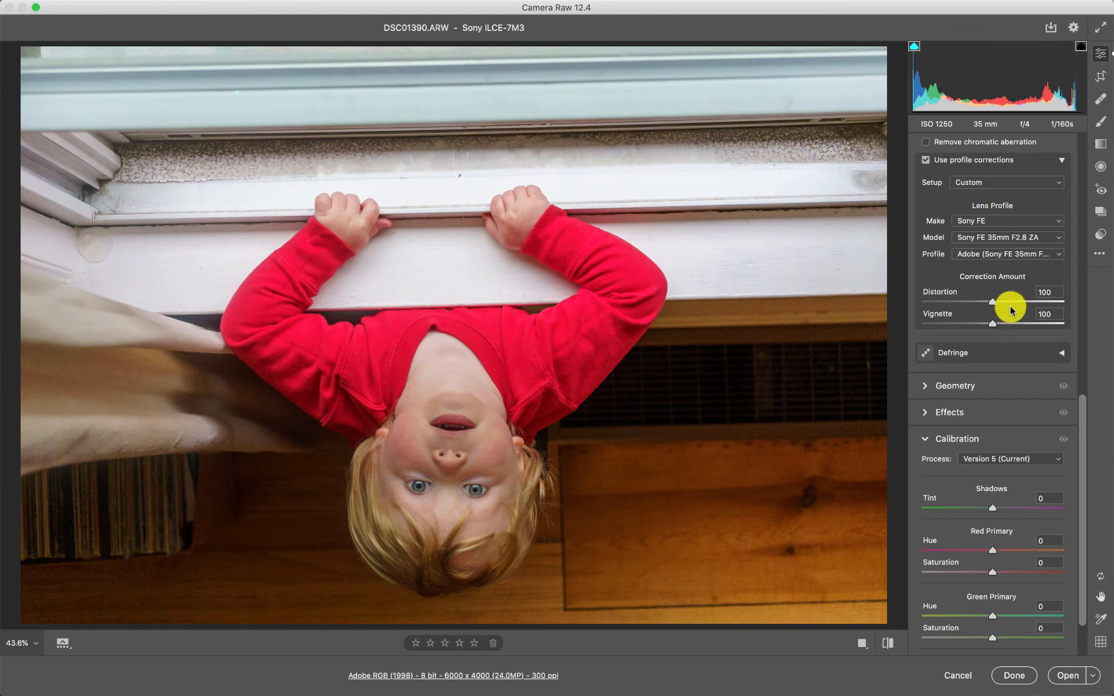
scroll(1009, 310, "up", 8)
scroll(1009, 311, "up", 5)
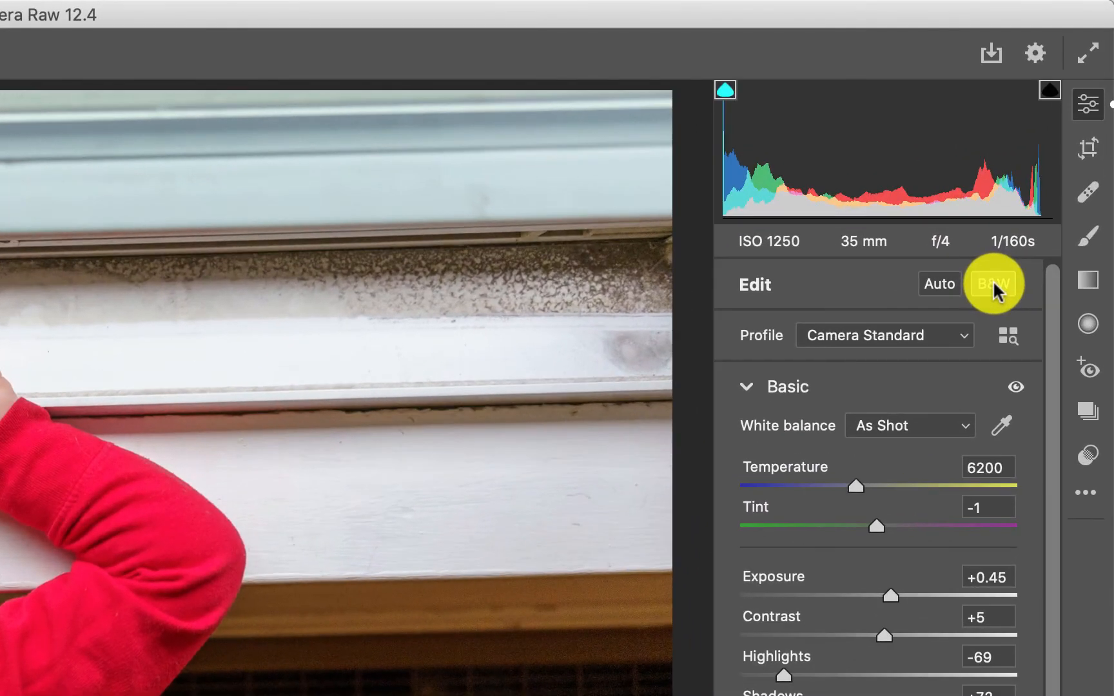
left_click(1051, 149)
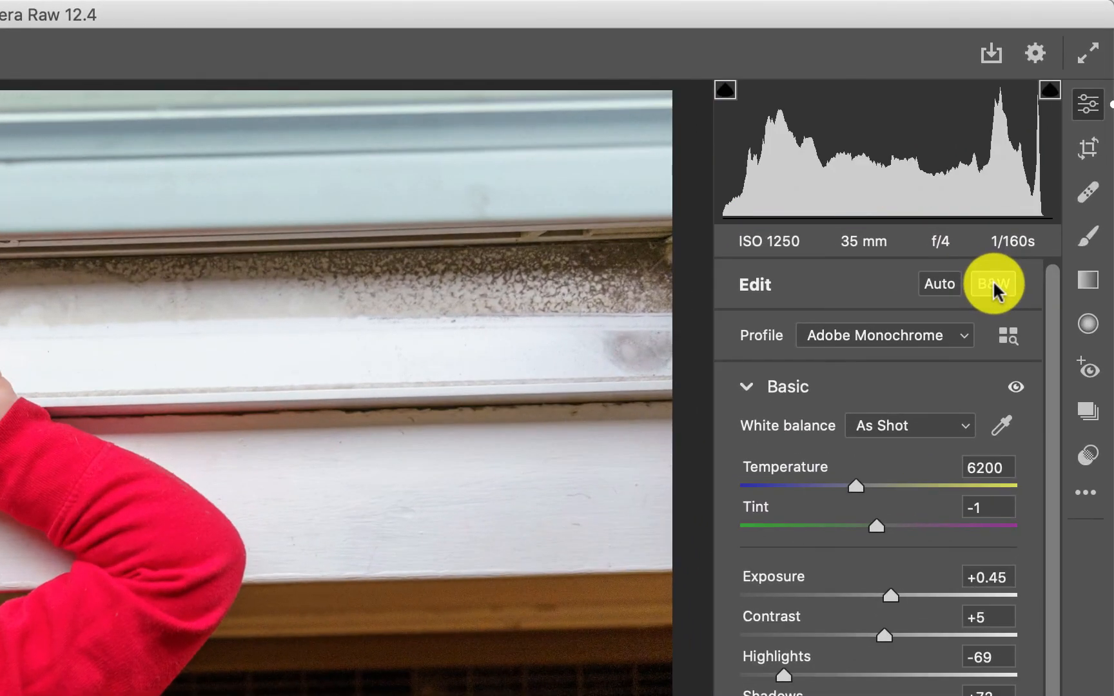